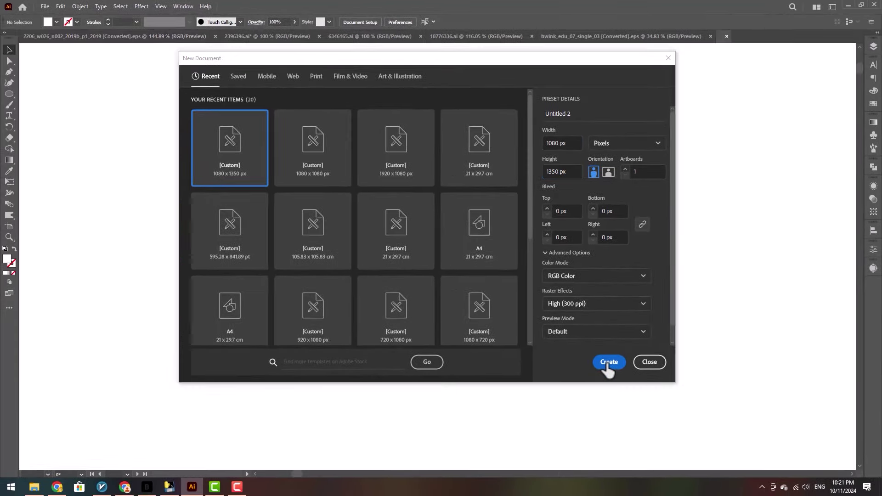
# Create a 1080 x 1350 px RGB document with 300 ppi raster effects and look through the open travel illustration files
pyautogui.click(557, 431)
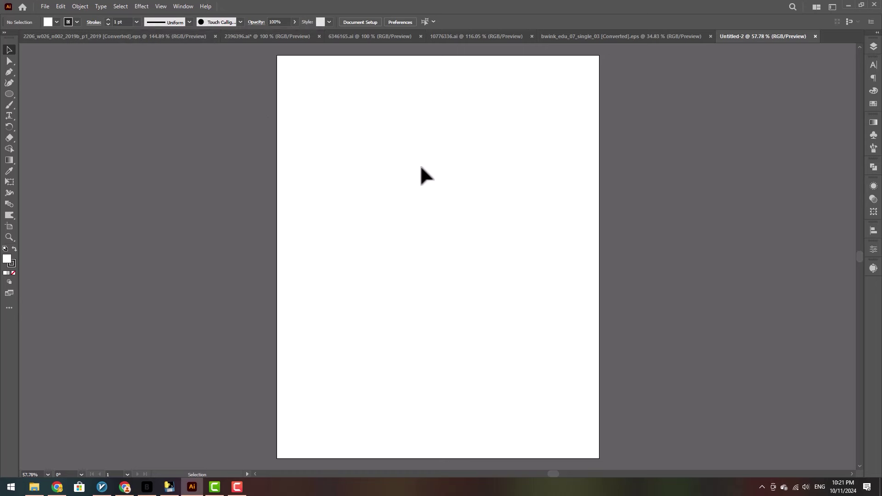
pyautogui.click(296, 37)
pyautogui.click(370, 37)
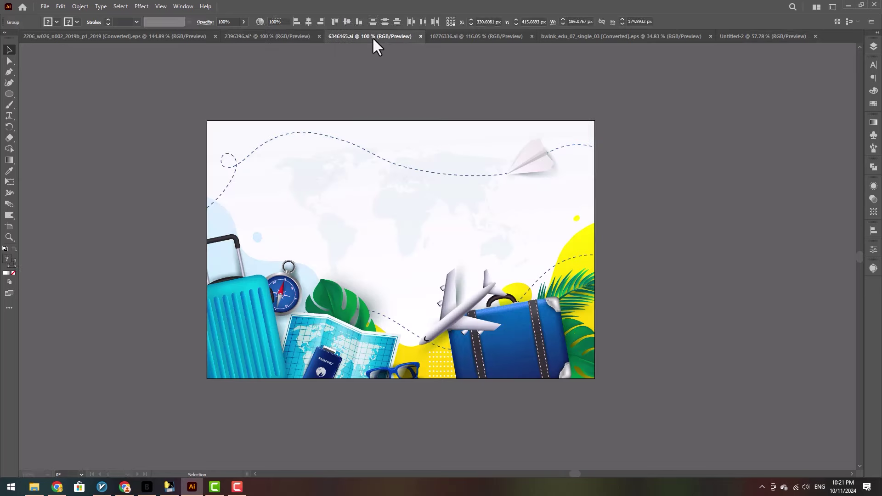
pyautogui.click(486, 36)
pyautogui.click(585, 36)
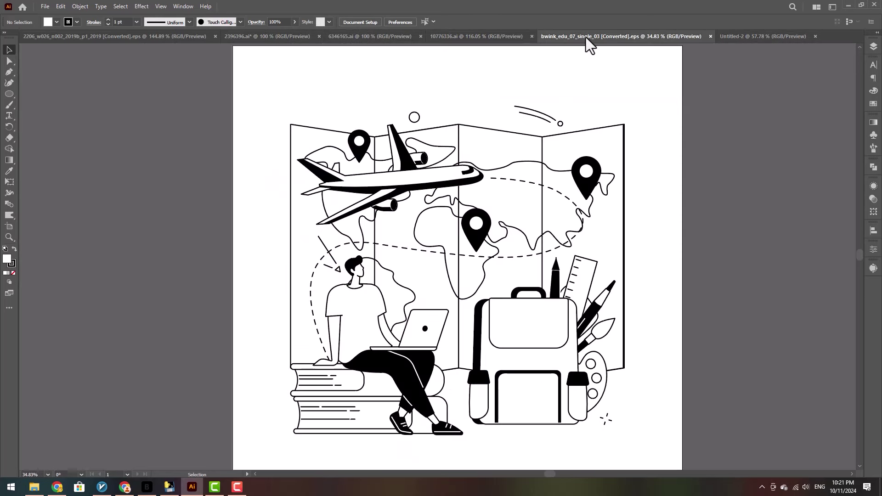
pyautogui.click(745, 39)
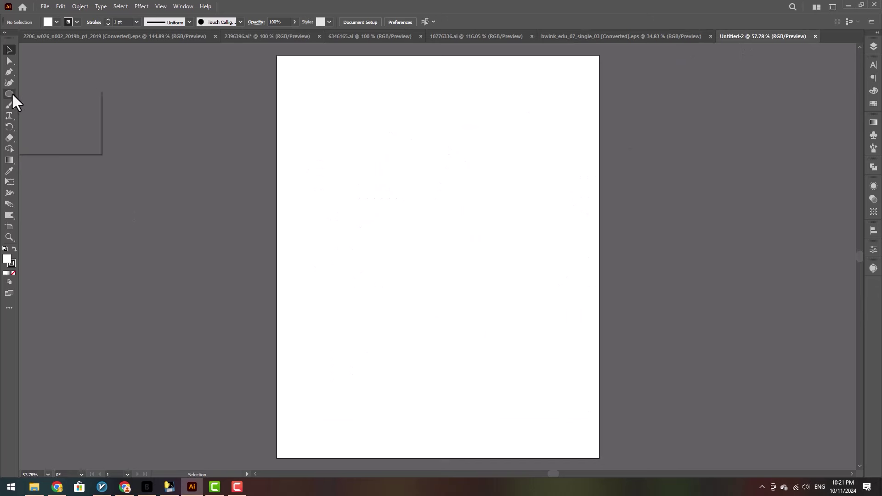
# Draw a 1080 x 1350 px rectangle covering the whole artboard and remove its stroke
pyautogui.click(48, 92)
pyautogui.scroll(-1, 309, 120)
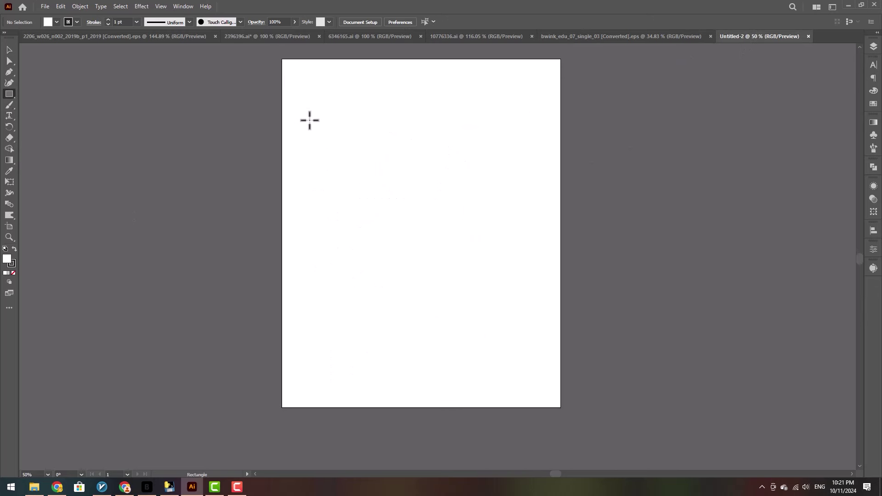
pyautogui.moveTo(284, 60); pyautogui.dragTo(560, 407)
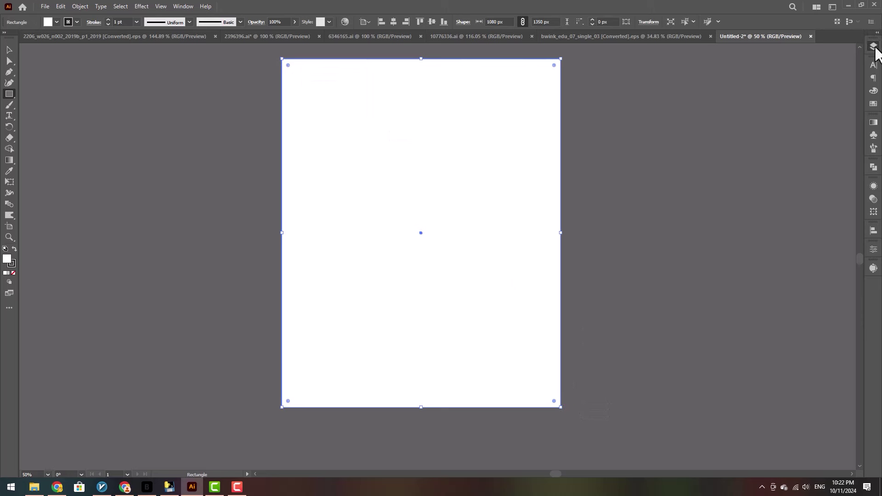
pyautogui.click(874, 46)
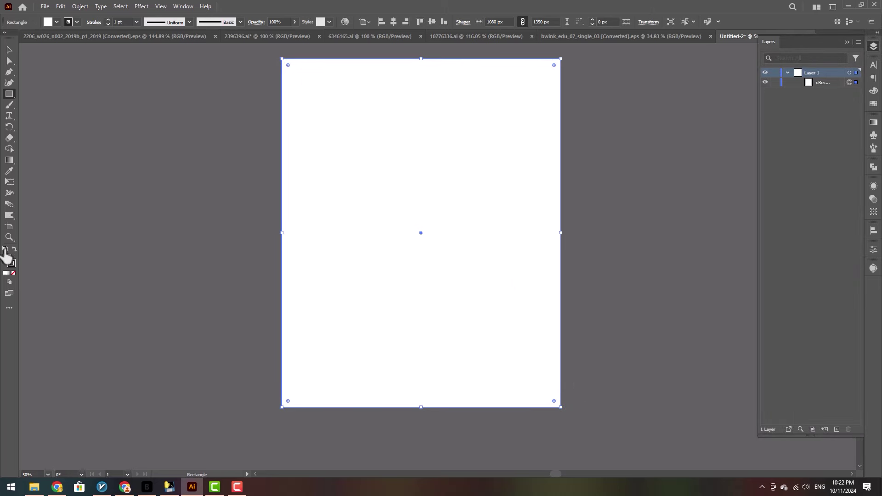
pyautogui.click(77, 21)
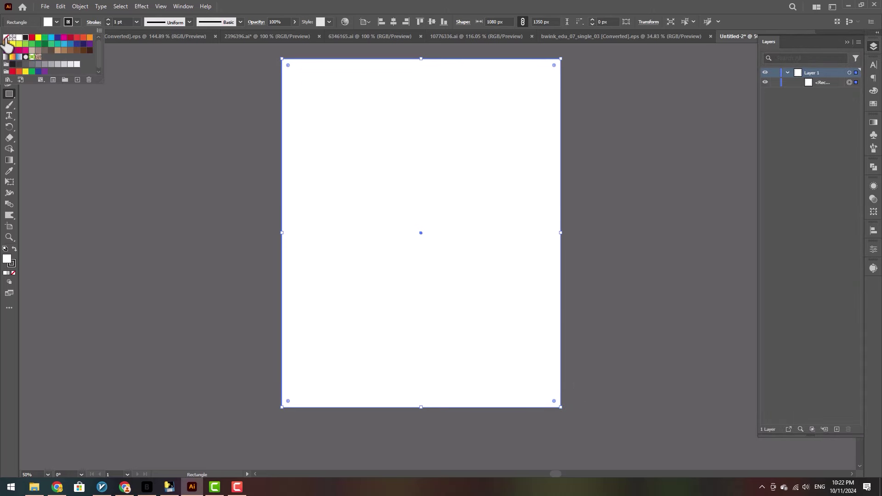
pyautogui.click(6, 37)
# Fill the background rectangle with the pale cream colour fcfbeb
pyautogui.doubleClick(7, 260)
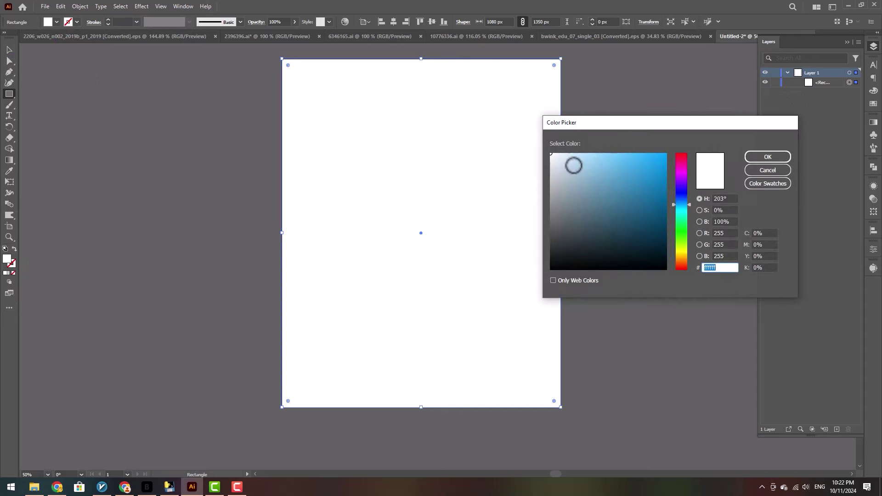
pyautogui.moveTo(682, 216); pyautogui.dragTo(685, 248)
pyautogui.moveTo(591, 186); pyautogui.dragTo(561, 156)
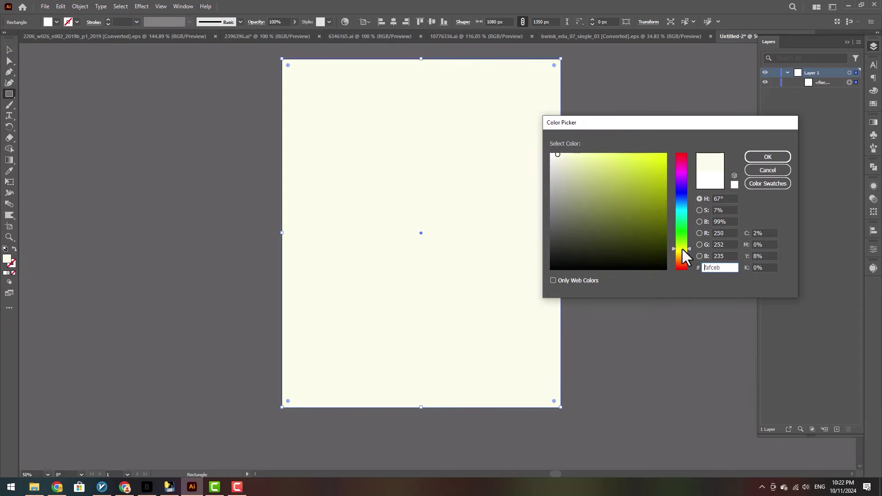
pyautogui.moveTo(682, 249); pyautogui.dragTo(682, 252)
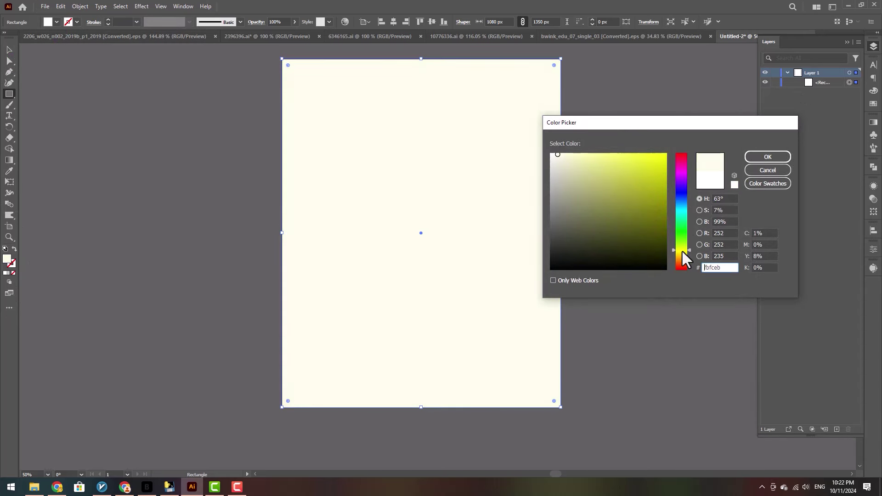
pyautogui.click(757, 158)
# Draw a circle about 1287 px in diameter and place it over the artboard's lower half, extending past its lower edge
pyautogui.moveTo(9, 94); pyautogui.dragTo(58, 119)
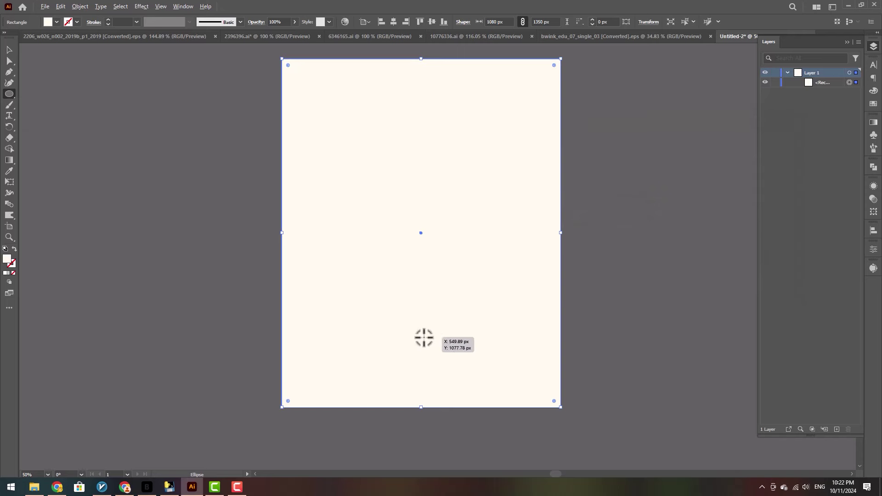
pyautogui.press('super+space')
pyautogui.scroll(-2, 441, 331)
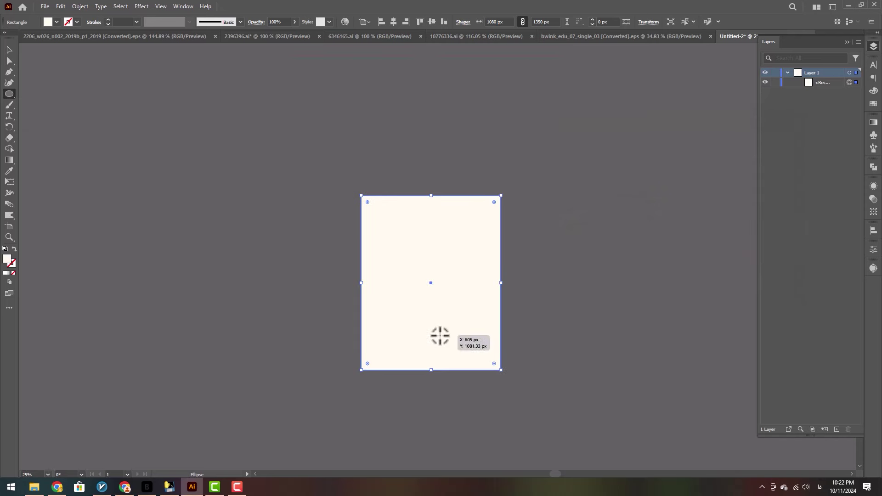
pyautogui.moveTo(440, 336); pyautogui.dragTo(522, 418)
pyautogui.press('v')
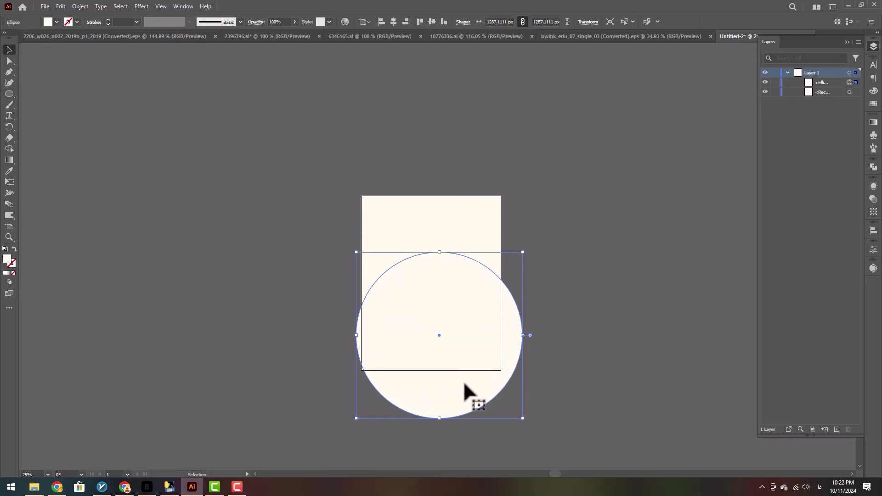
pyautogui.scroll(1, 463, 382)
pyautogui.moveTo(462, 381); pyautogui.dragTo(406, 369)
# Fill the large circle with a vivid blue
pyautogui.doubleClick(15, 263)
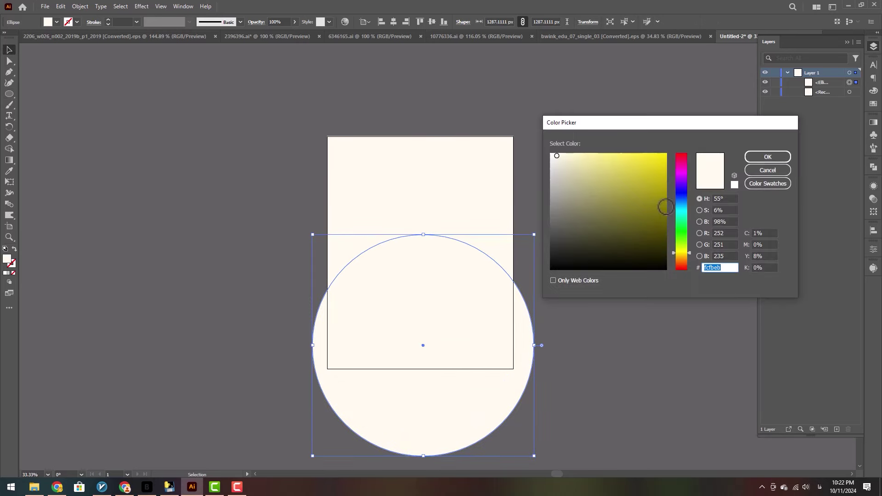
pyautogui.moveTo(681, 214)
pyautogui.mouseDown()
pyautogui.moveTo(680, 189)
pyautogui.moveTo(681, 198)
pyautogui.mouseUp()
pyautogui.click(657, 184)
pyautogui.click(762, 155)
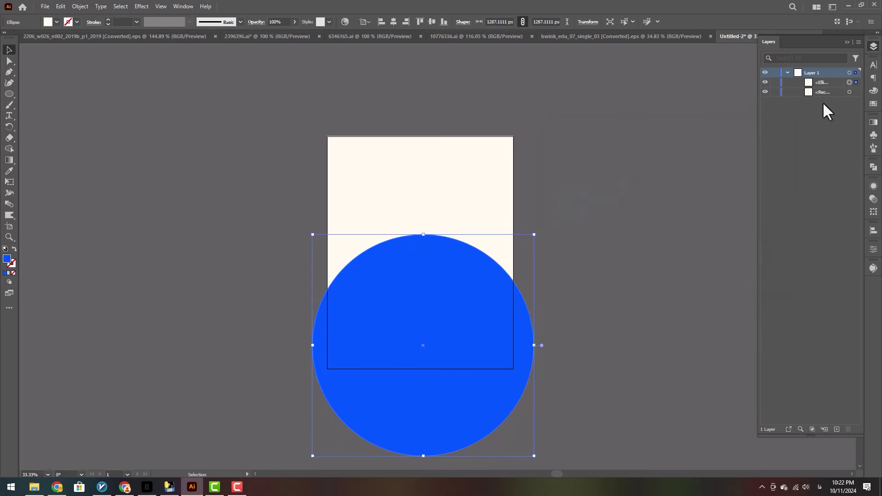
# Duplicate the cream rectangle above the blue circle and use the copy as a clipping mask for the circle
pyautogui.click(849, 91)
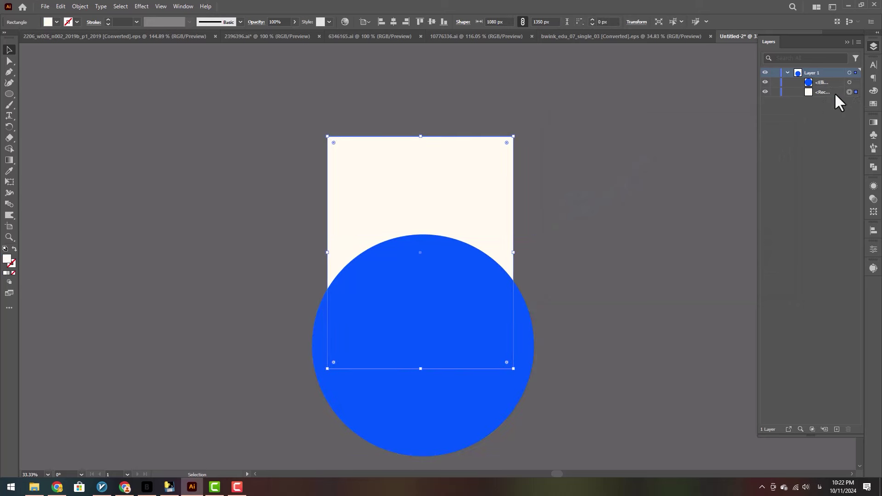
pyautogui.moveTo(833, 92); pyautogui.dragTo(830, 77)
pyautogui.keyDown('shift'); pyautogui.click(856, 92); pyautogui.keyUp('shift')
pyautogui.rightClick(479, 290)
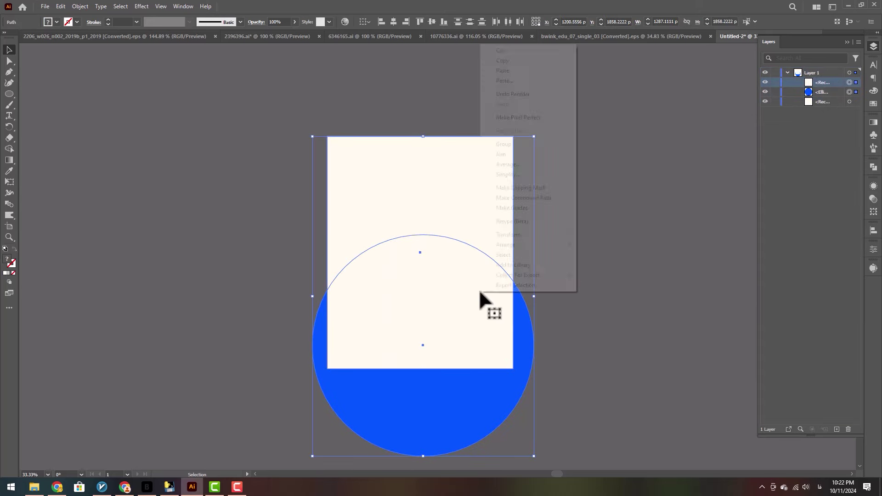
pyautogui.click(545, 189)
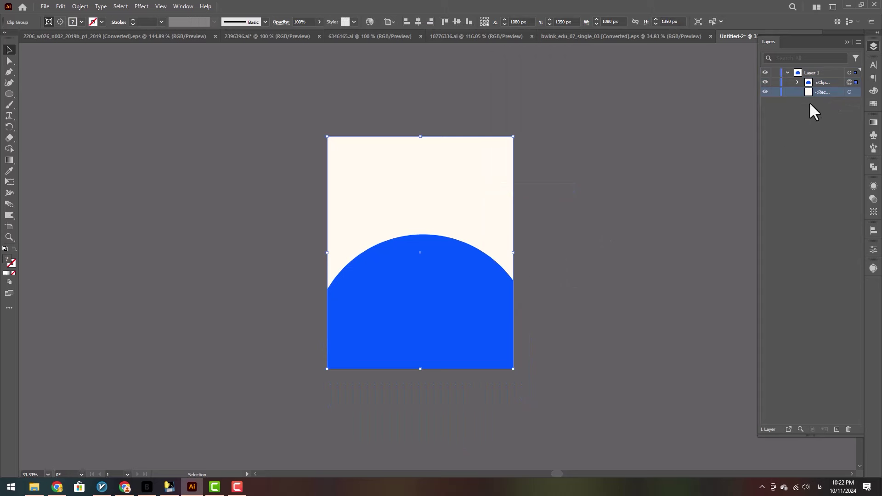
# Widen the clipped blue circle into an ellipse of about 1653 x 1476 px and raise it, centred across the artboard
pyautogui.click(797, 82)
pyautogui.click(850, 102)
pyautogui.scroll(-1, 521, 324)
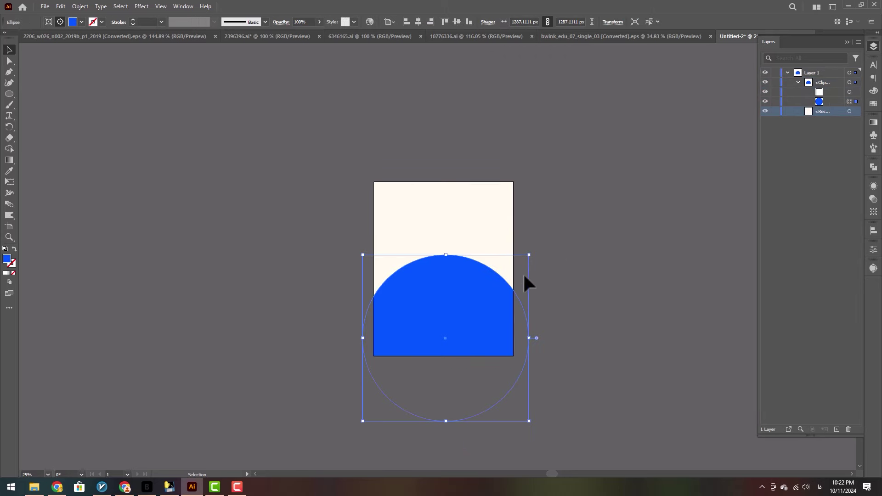
pyautogui.moveTo(528, 255); pyautogui.dragTo(557, 243)
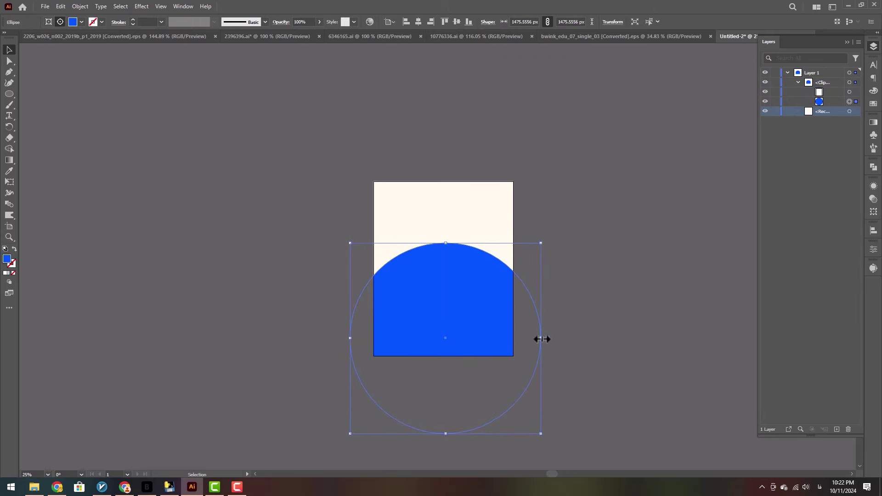
pyautogui.moveTo(542, 339); pyautogui.dragTo(561, 339)
pyautogui.moveTo(515, 357)
pyautogui.mouseDown()
pyautogui.moveTo(505, 373)
pyautogui.moveTo(500, 353)
pyautogui.mouseUp()
pyautogui.scroll(1, 455, 288)
pyautogui.moveTo(443, 262); pyautogui.dragTo(410, 223)
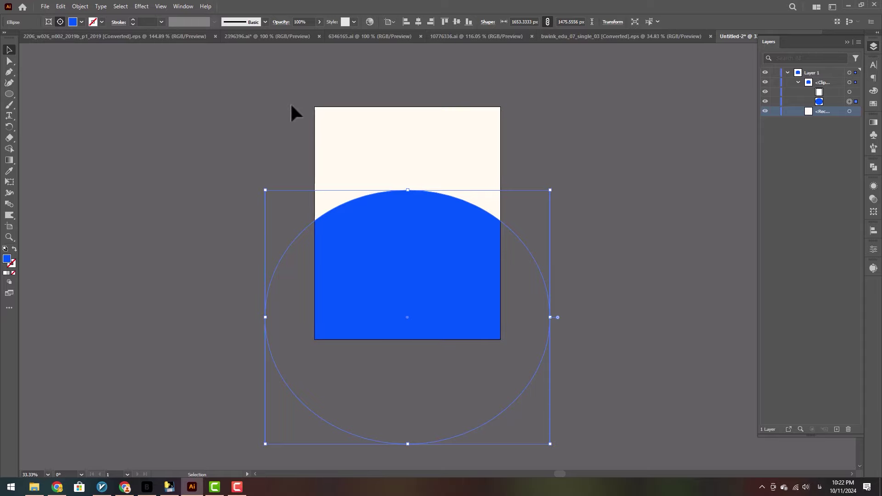
# Bring the large waving man from the characters file into the poster, scaled to about 600 x 901 px near the centre
pyautogui.click(189, 35)
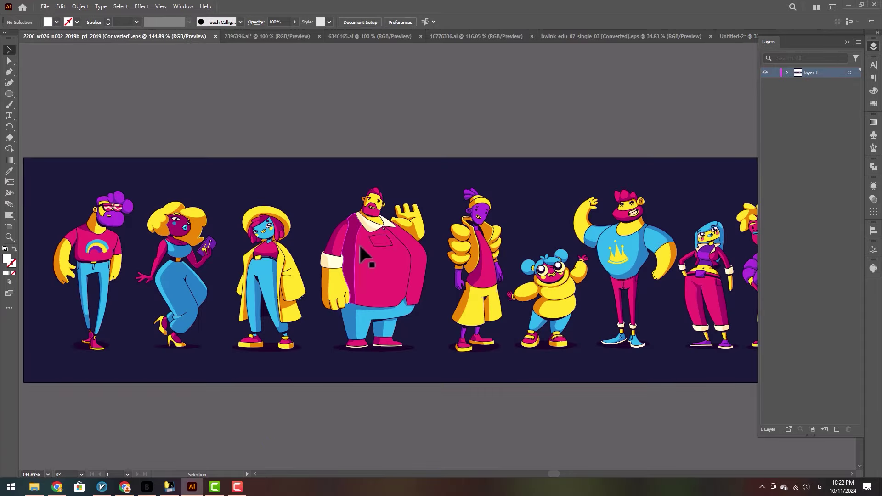
pyautogui.moveTo(377, 267); pyautogui.dragTo(469, 296)
pyautogui.moveTo(425, 248)
pyautogui.mouseDown()
pyautogui.moveTo(393, 222)
pyautogui.moveTo(399, 222)
pyautogui.moveTo(395, 254)
pyautogui.moveTo(413, 262)
pyautogui.moveTo(410, 251)
pyautogui.mouseUp()
pyautogui.scroll(1, 389, 219)
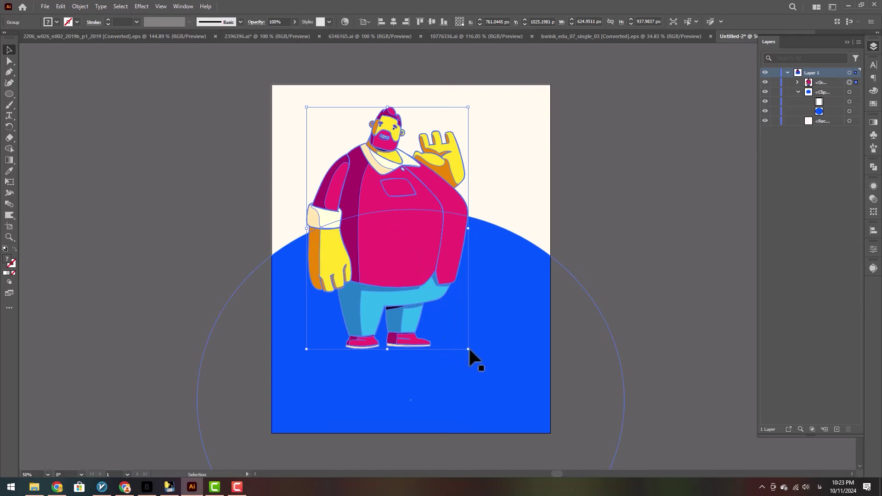
pyautogui.moveTo(468, 349); pyautogui.dragTo(465, 344)
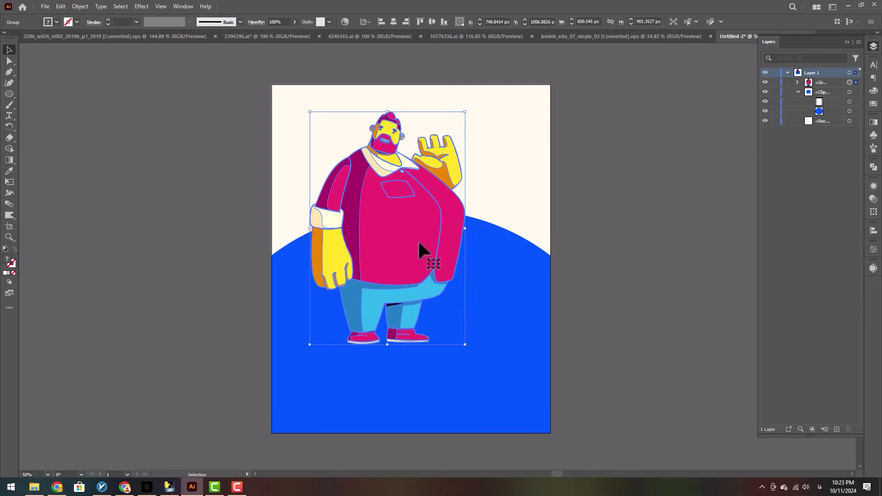
pyautogui.moveTo(418, 261); pyautogui.dragTo(430, 269)
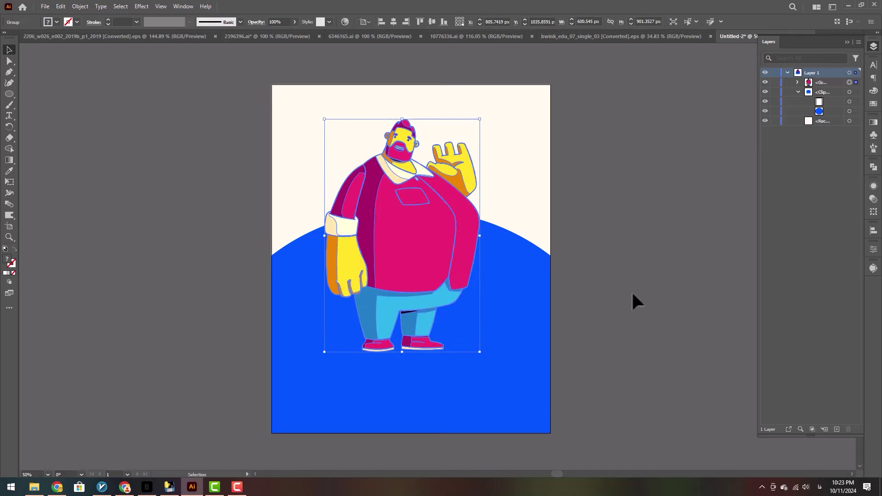
# Close the characters file and bring the two airline tickets from 2396396.ai into the poster
pyautogui.click(255, 36)
pyautogui.click(196, 36)
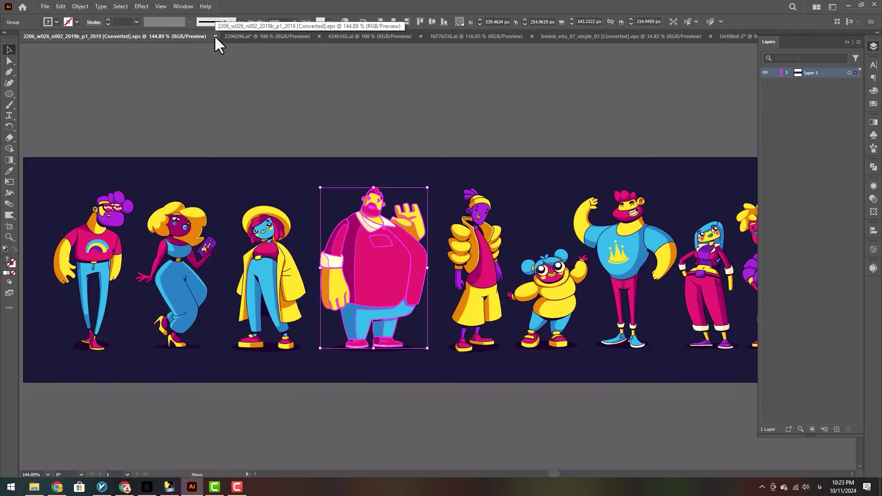
pyautogui.click(215, 36)
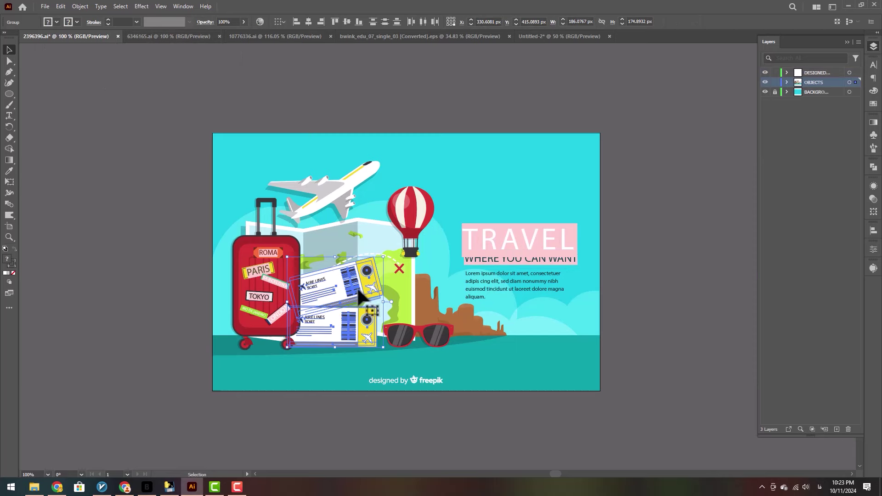
pyautogui.moveTo(369, 266); pyautogui.dragTo(496, 362)
pyautogui.moveTo(478, 342); pyautogui.dragTo(502, 270)
# Stack both tickets below the man and the blue shape, then shrink and tilt them to about 405 x 420 px behind his raised hand
pyautogui.click(831, 91)
pyautogui.keyDown('shift'); pyautogui.click(831, 83); pyautogui.keyUp('shift')
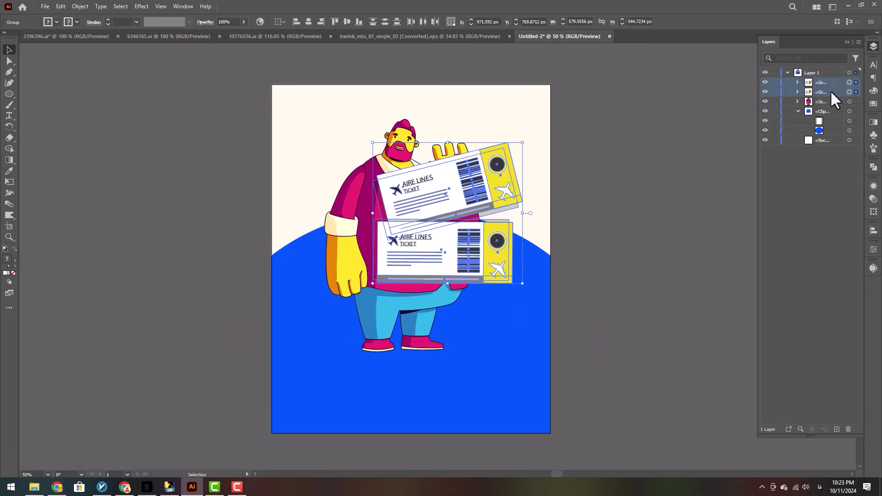
pyautogui.click(798, 112)
pyautogui.moveTo(817, 90); pyautogui.dragTo(819, 118)
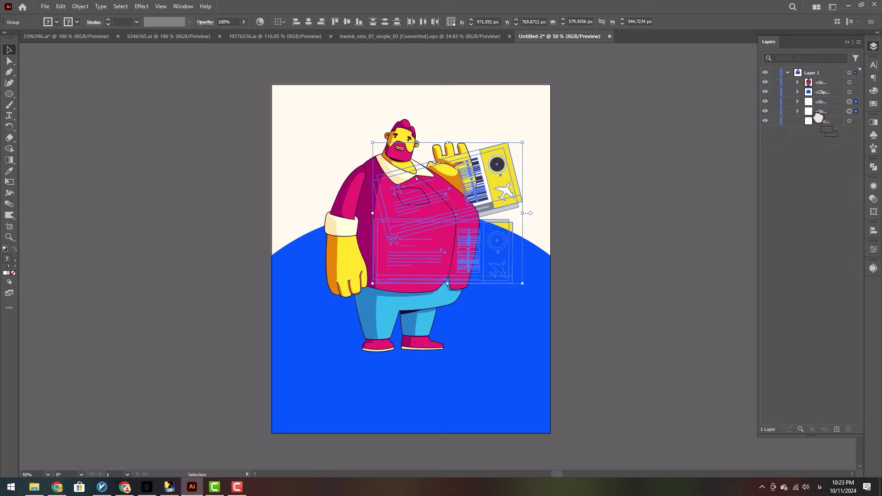
pyautogui.moveTo(500, 252); pyautogui.dragTo(504, 222)
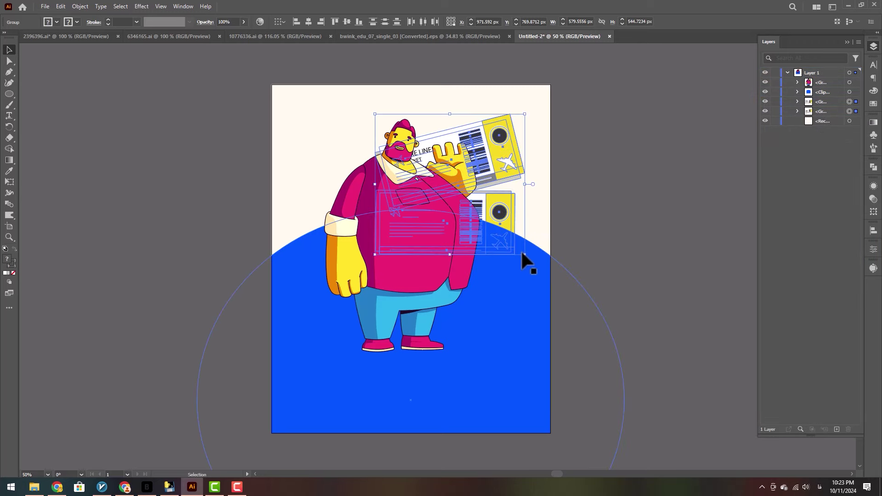
pyautogui.moveTo(525, 256); pyautogui.dragTo(496, 211)
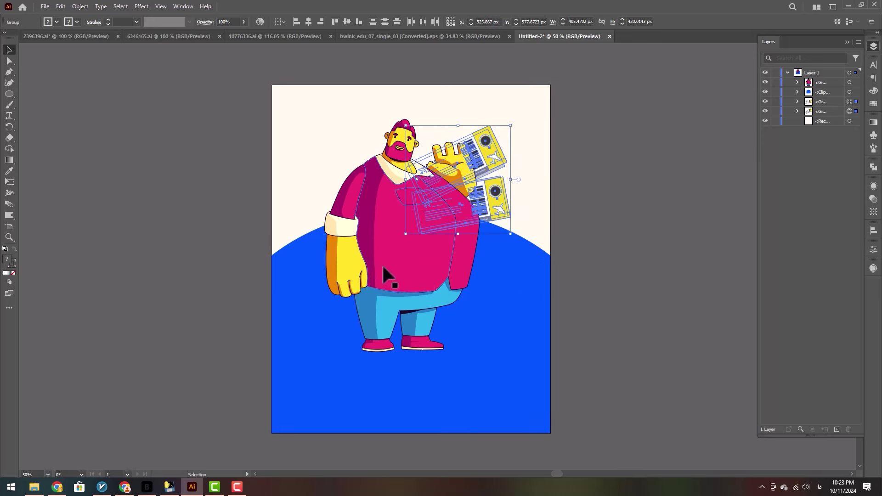
# Bring the turquoise suitcase from 6346165.ai into the poster document
pyautogui.click(163, 37)
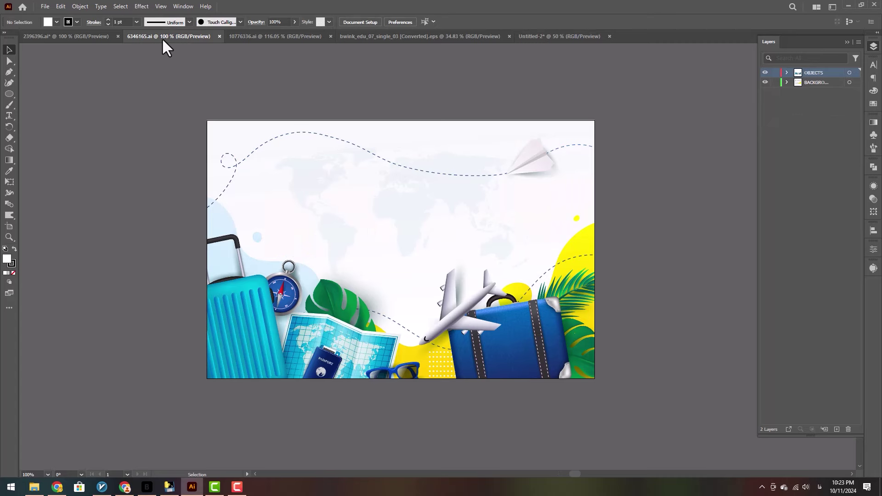
pyautogui.doubleClick(236, 326)
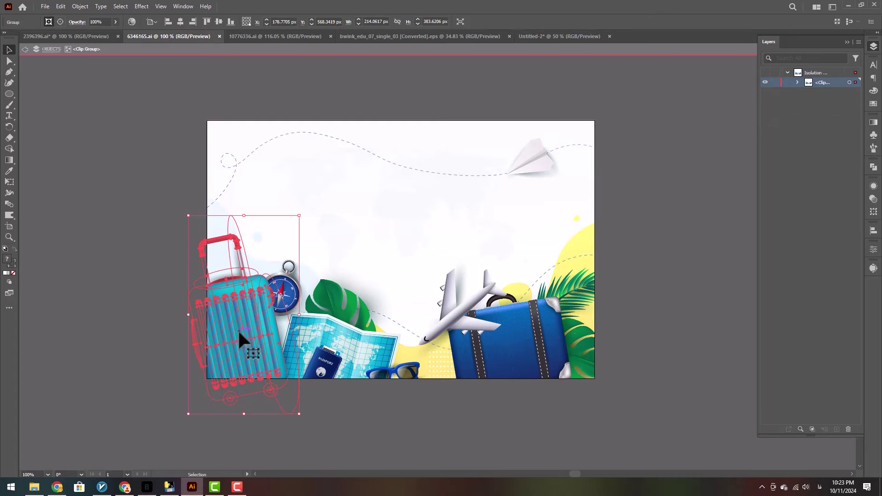
pyautogui.moveTo(238, 329); pyautogui.dragTo(419, 35)
pyautogui.moveTo(584, 35); pyautogui.dragTo(517, 388)
# Stack the turquoise suitcase below the man and the blue shape, then shrink it to about 737 px tall behind his shoulder
pyautogui.click(825, 84)
pyautogui.moveTo(827, 90); pyautogui.dragTo(826, 110)
pyautogui.moveTo(361, 262)
pyautogui.mouseDown()
pyautogui.moveTo(344, 253)
pyautogui.moveTo(374, 242)
pyautogui.moveTo(373, 255)
pyautogui.mouseUp()
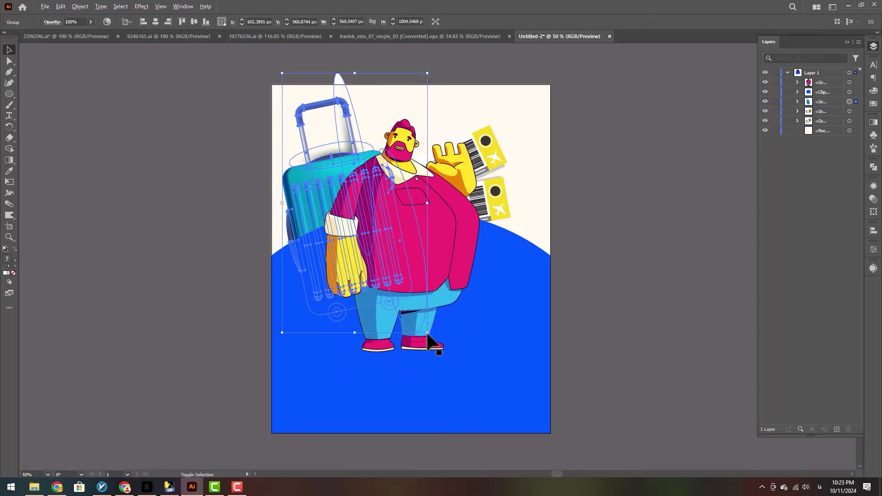
pyautogui.moveTo(427, 340); pyautogui.dragTo(389, 264)
pyautogui.moveTo(367, 234); pyautogui.dragTo(404, 317)
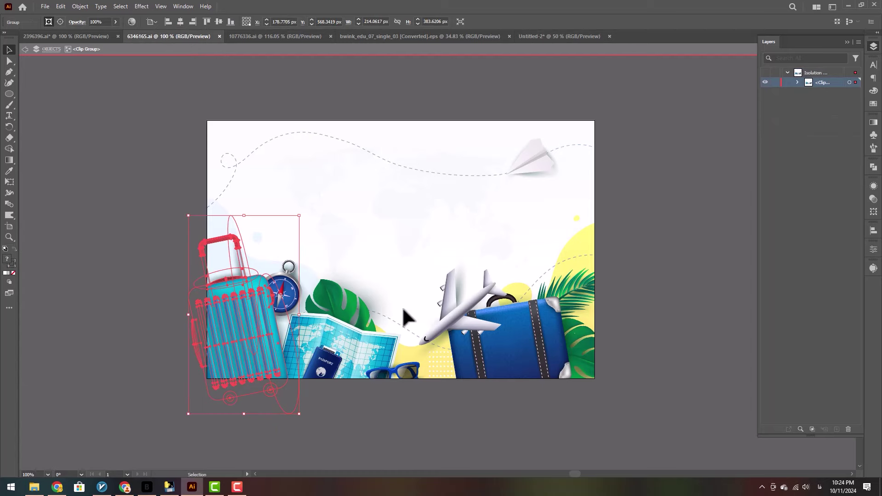
# Bring the airplane from 10776336.ai into the poster at about 605 x 256 px, stacked below the man and the blue shape
pyautogui.click(294, 33)
pyautogui.click(358, 172)
pyautogui.moveTo(358, 172); pyautogui.dragTo(492, 253)
pyautogui.moveTo(427, 209); pyautogui.dragTo(457, 147)
pyautogui.moveTo(823, 84); pyautogui.dragTo(822, 108)
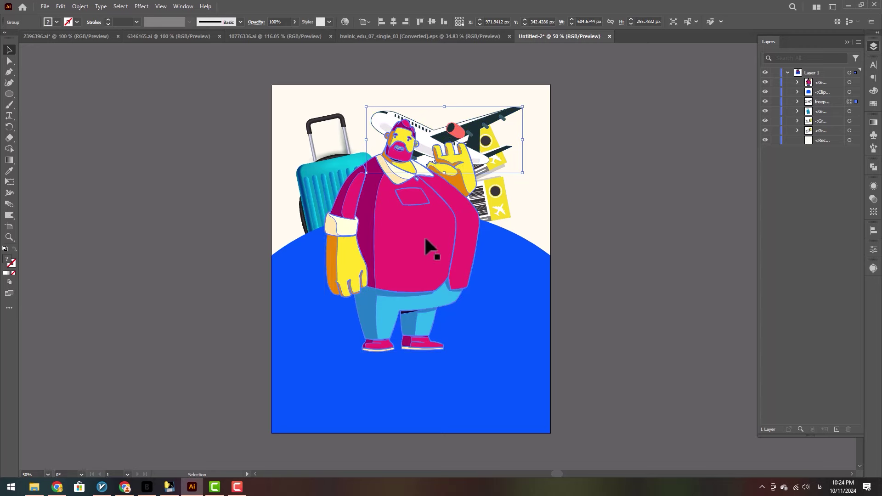
# Move the man slightly down, then shrink the suitcase, airplane and tickets together and gather them closely behind his head and shoulders
pyautogui.moveTo(423, 259); pyautogui.dragTo(418, 281)
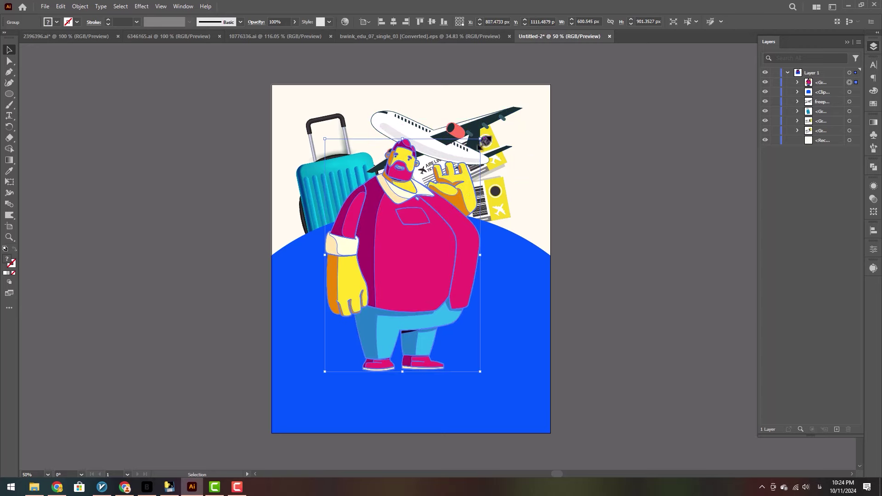
pyautogui.click(363, 177)
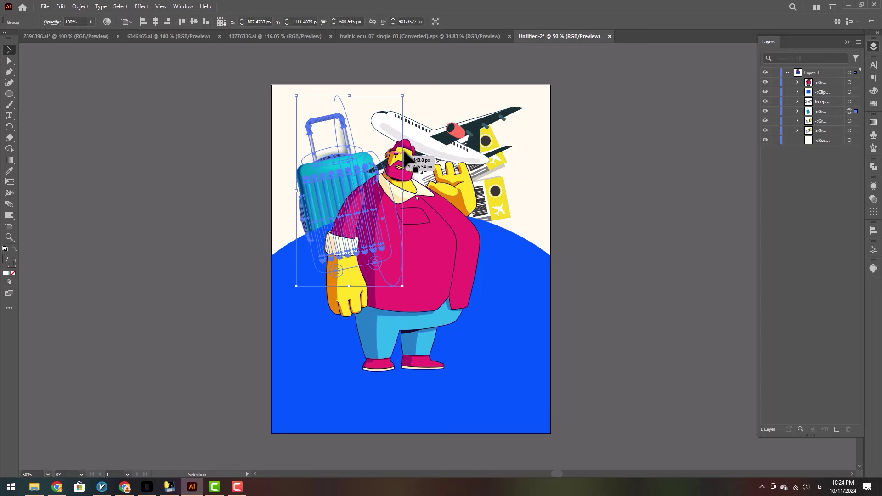
pyautogui.keyDown('shift'); pyautogui.click(855, 122); pyautogui.keyUp('shift')
pyautogui.keyDown('shift'); pyautogui.click(855, 131); pyautogui.keyUp('shift')
pyautogui.keyDown('shift'); pyautogui.click(854, 102); pyautogui.keyUp('shift')
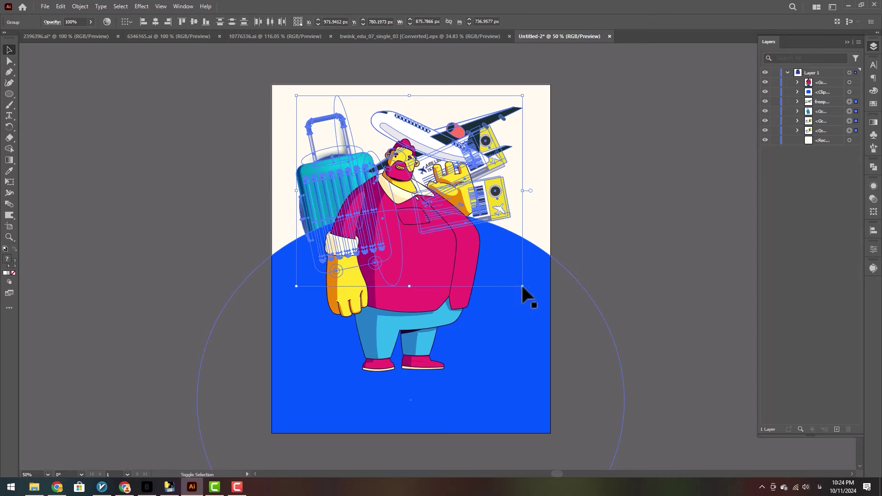
pyautogui.moveTo(522, 286); pyautogui.dragTo(479, 249)
pyautogui.moveTo(476, 200); pyautogui.dragTo(480, 203)
pyautogui.click(437, 159)
pyautogui.moveTo(437, 159); pyautogui.dragTo(412, 149)
# Bring the folded world map with its location pins from the bwink_edu_07_single_03 file into the poster
pyautogui.click(294, 36)
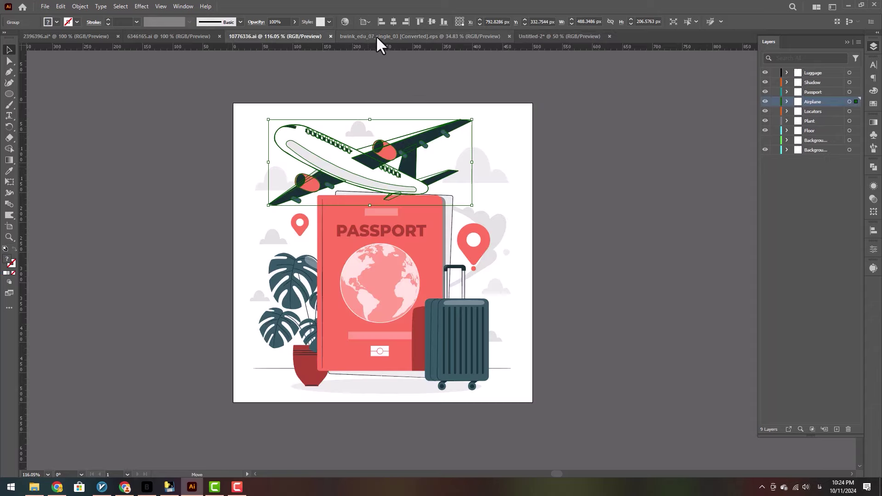
pyautogui.click(376, 36)
pyautogui.click(574, 137)
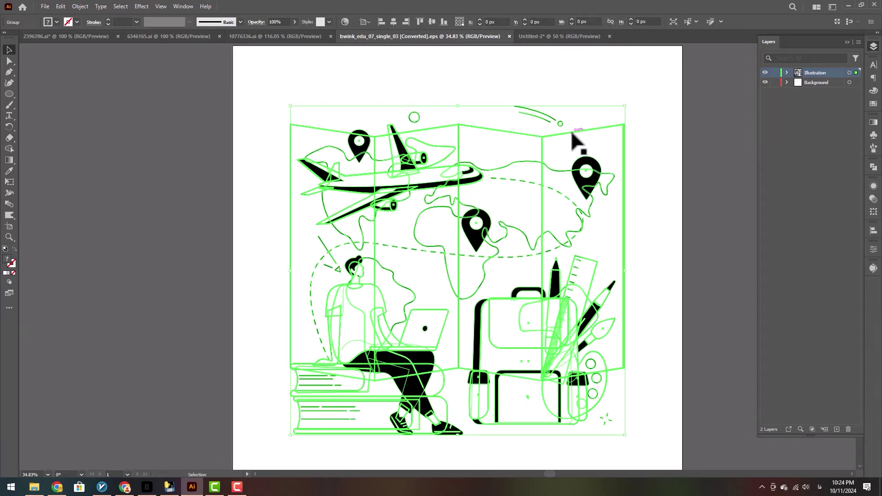
pyautogui.hotkey('ctrl', 'shift', 'a')
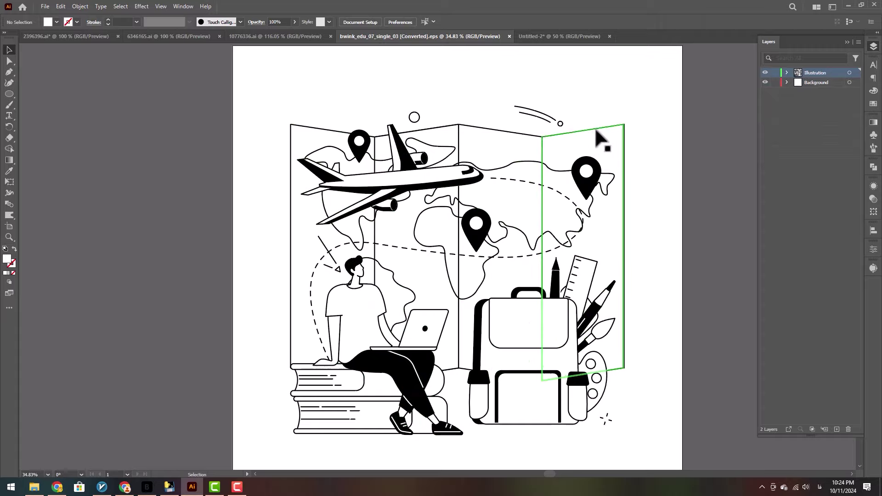
pyautogui.moveTo(596, 130)
pyautogui.mouseDown()
pyautogui.moveTo(680, 115)
pyautogui.moveTo(590, 116)
pyautogui.moveTo(677, 140)
pyautogui.moveTo(526, 34)
pyautogui.moveTo(558, 34)
pyautogui.moveTo(448, 193)
pyautogui.moveTo(602, 128)
pyautogui.mouseUp()
pyautogui.doubleClick(590, 116)
pyautogui.moveTo(644, 79); pyautogui.dragTo(582, 143)
pyautogui.moveTo(496, 220); pyautogui.dragTo(505, 151)
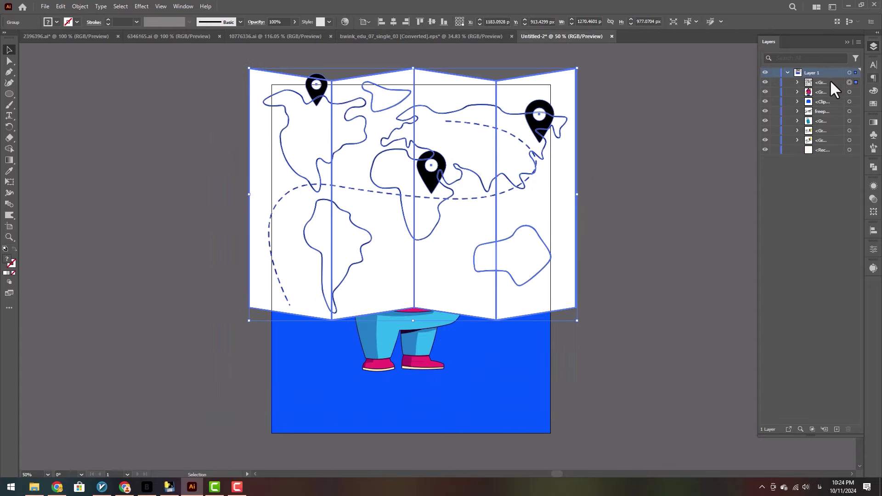
# Stack the world map just above the cream background and shrink it to about 1005 x 773 px within the poster
pyautogui.moveTo(831, 83); pyautogui.dragTo(826, 141)
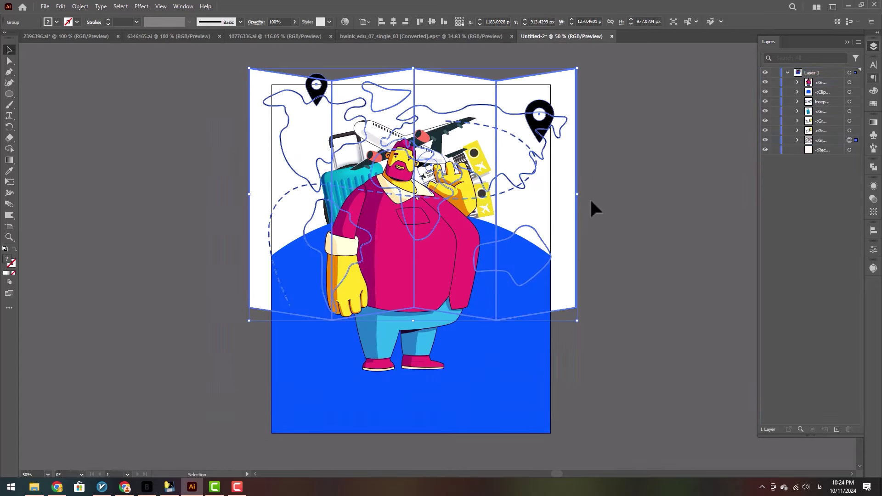
pyautogui.moveTo(575, 71); pyautogui.dragTo(550, 91)
pyautogui.moveTo(527, 130); pyautogui.dragTo(528, 135)
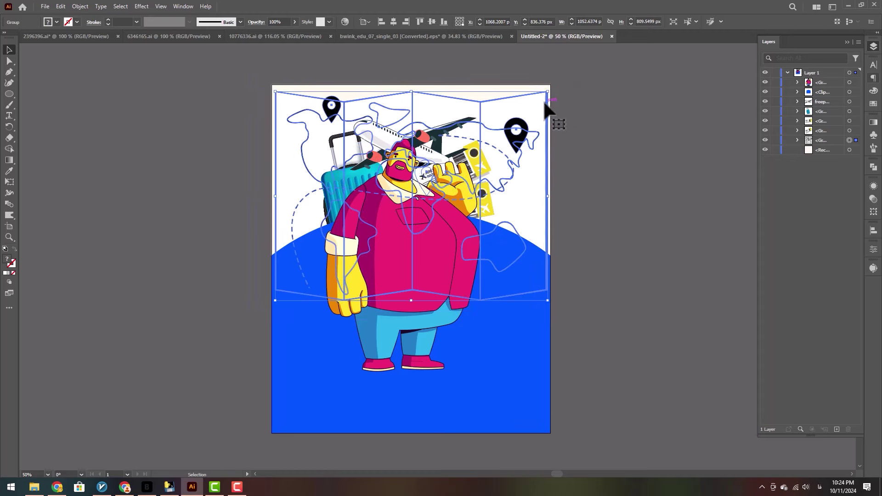
pyautogui.moveTo(546, 92); pyautogui.dragTo(541, 97)
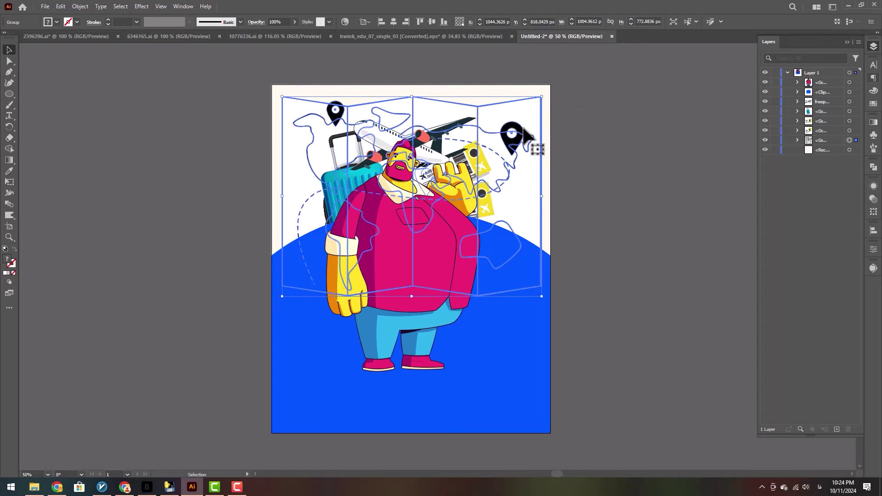
# Delete the map's white fold panels and enlarge the remaining outlines and pins to about 1016 x 800 px
pyautogui.doubleClick(528, 109)
pyautogui.press('Delete')
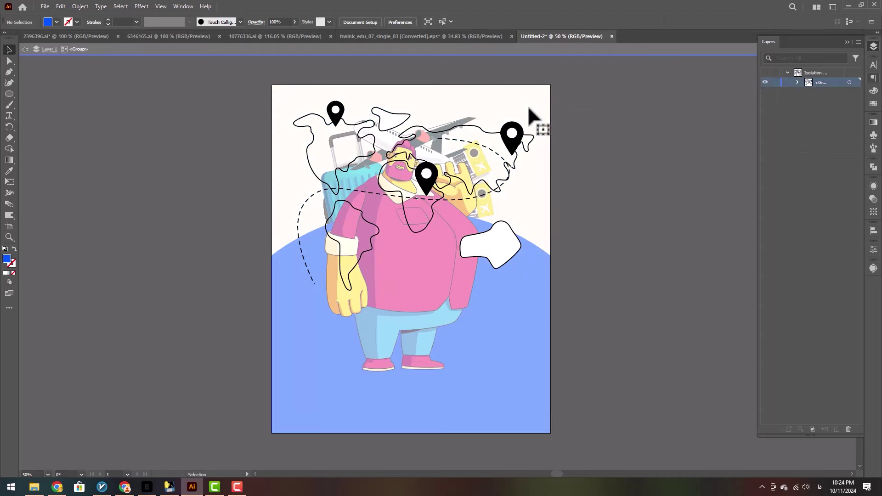
pyautogui.doubleClick(597, 111)
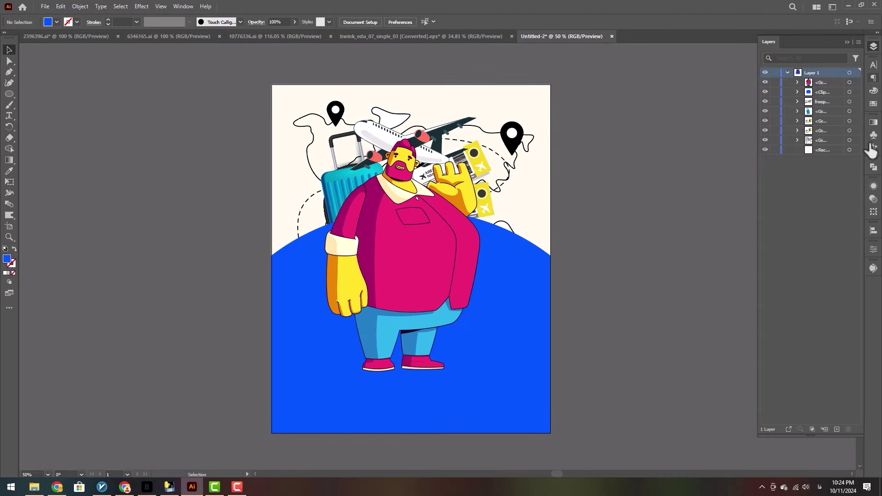
pyautogui.click(852, 141)
pyautogui.moveTo(535, 101); pyautogui.dragTo(545, 92)
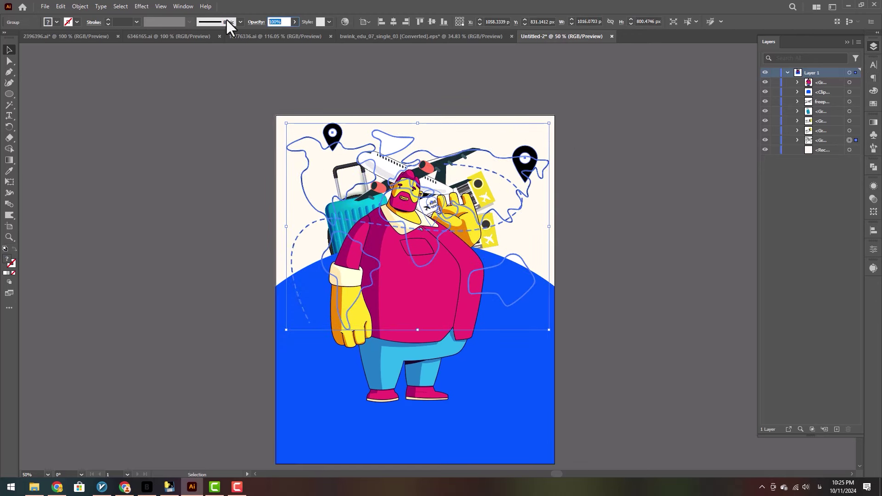
# Fade the world map outlines and pins to 10% opacity
pyautogui.write('2')
pyautogui.press('Return')
pyautogui.click(640, 138)
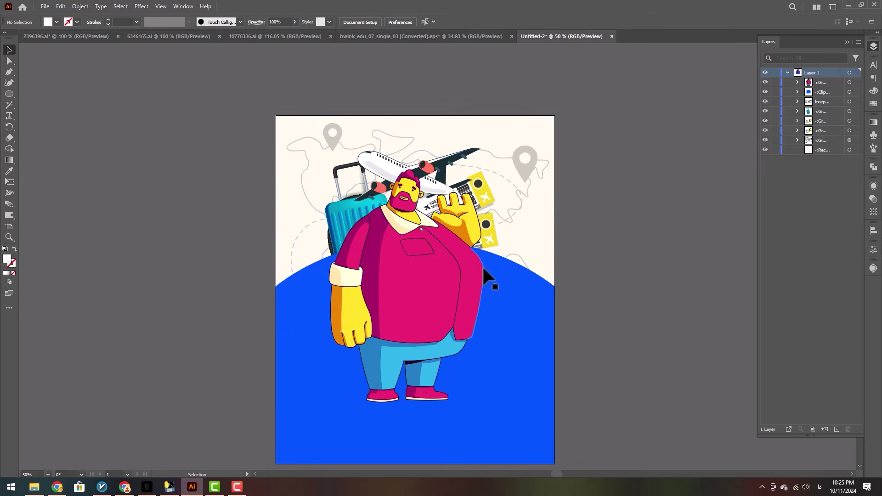
pyautogui.scroll(-1, 470, 270)
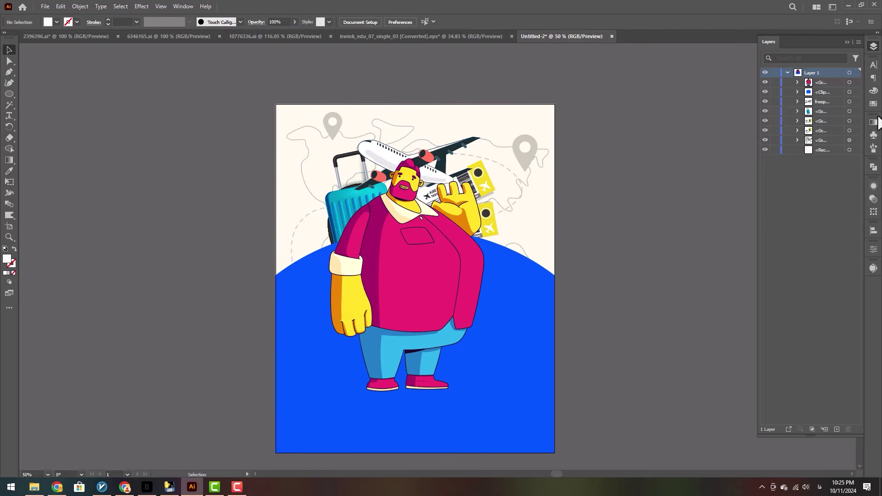
pyautogui.click(849, 140)
pyautogui.click(271, 22)
pyautogui.write('1')
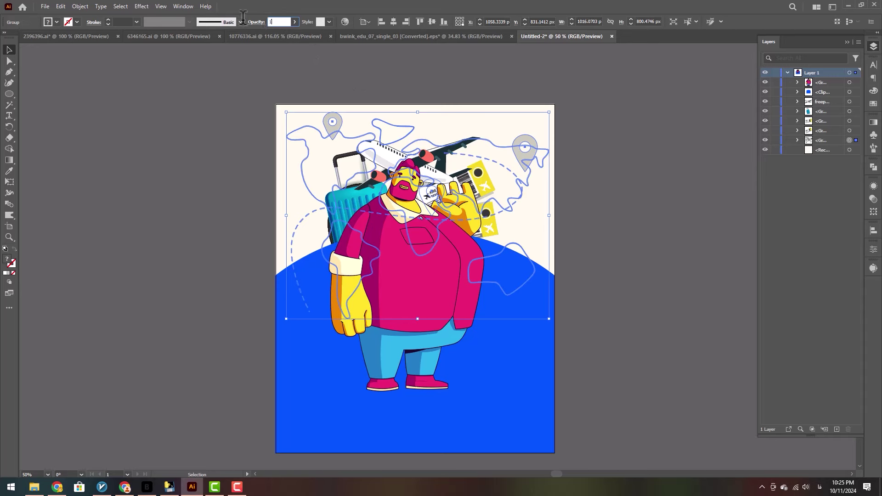
pyautogui.write('0')
pyautogui.press('Return')
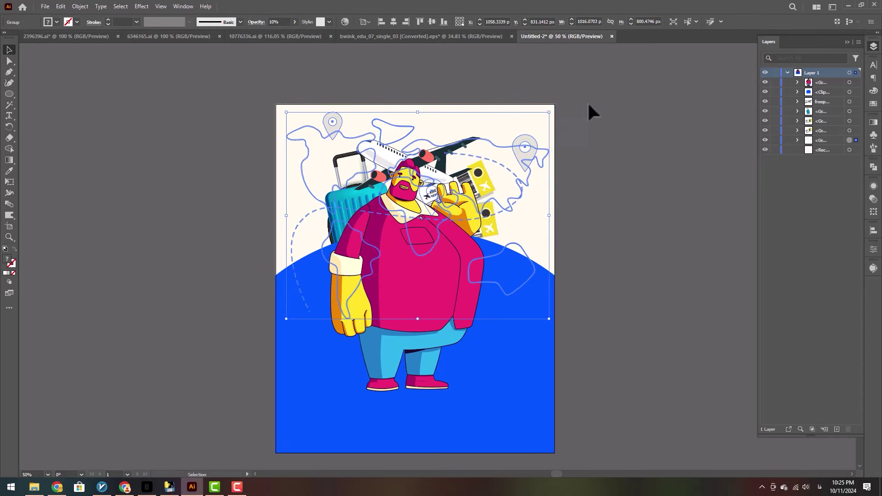
pyautogui.click(588, 105)
# Move and rotate both tickets outward beside the man's raised hand, and shift the suitcase outward behind his other shoulder
pyautogui.click(460, 147)
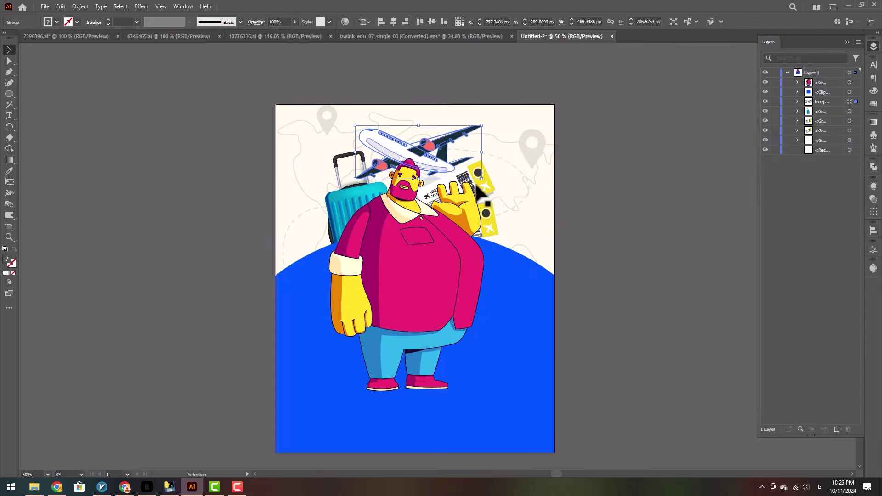
pyautogui.click(485, 189)
pyautogui.keyDown('shift'); pyautogui.click(492, 227); pyautogui.keyUp('shift')
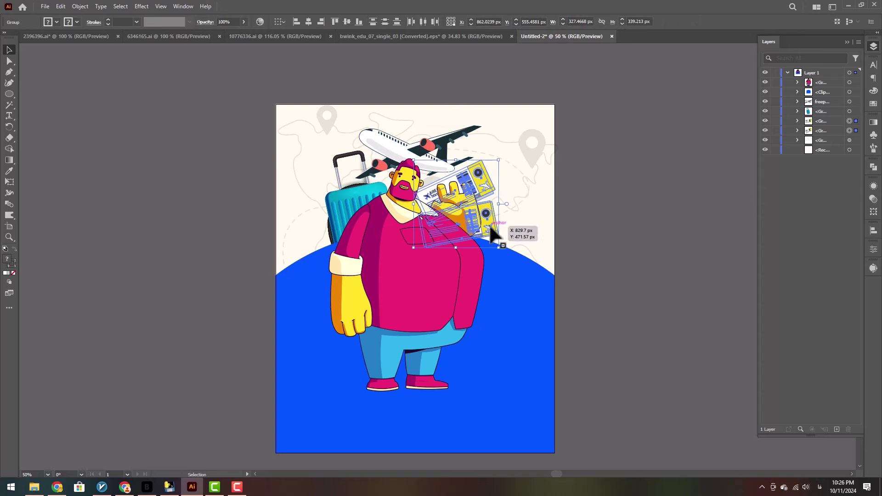
pyautogui.moveTo(491, 229); pyautogui.dragTo(527, 223)
pyautogui.moveTo(503, 217); pyautogui.dragTo(510, 231)
pyautogui.doubleClick(355, 197)
pyautogui.moveTo(354, 198); pyautogui.dragTo(348, 195)
# Look through the open source files and bring the blue compass from 6346165.ai into the poster
pyautogui.click(401, 49)
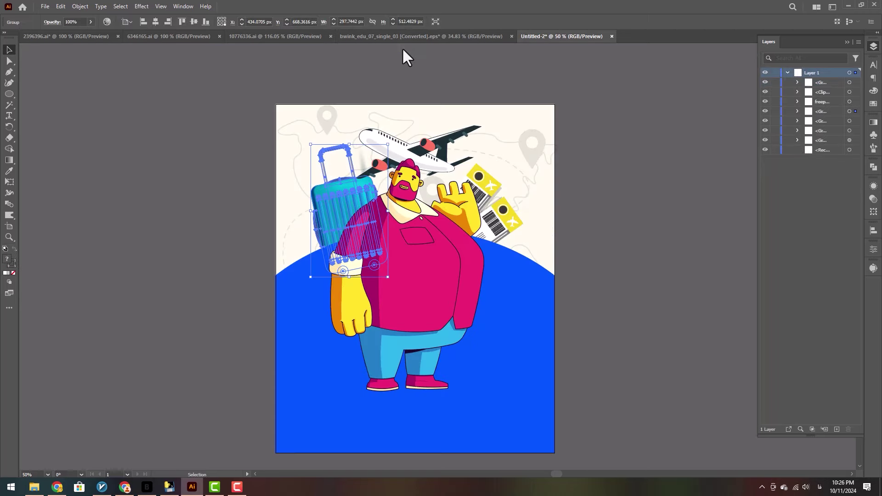
pyautogui.click(450, 35)
pyautogui.click(291, 37)
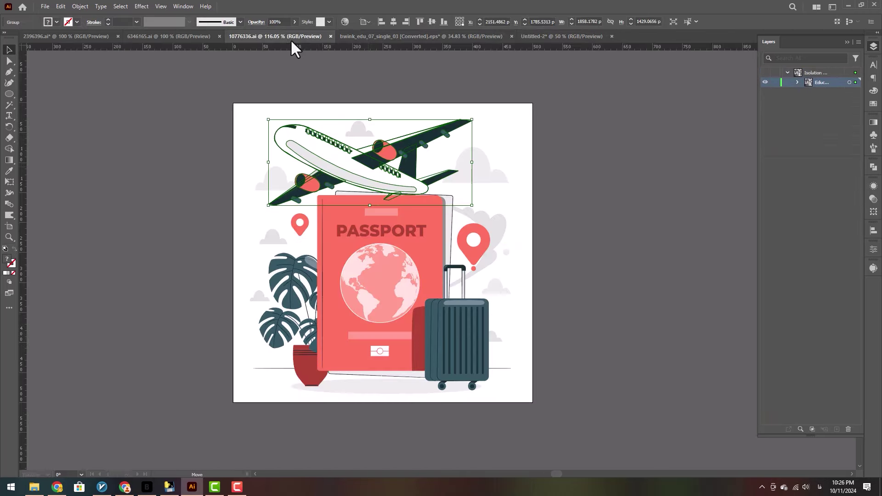
pyautogui.click(176, 36)
pyautogui.click(643, 270)
pyautogui.click(278, 289)
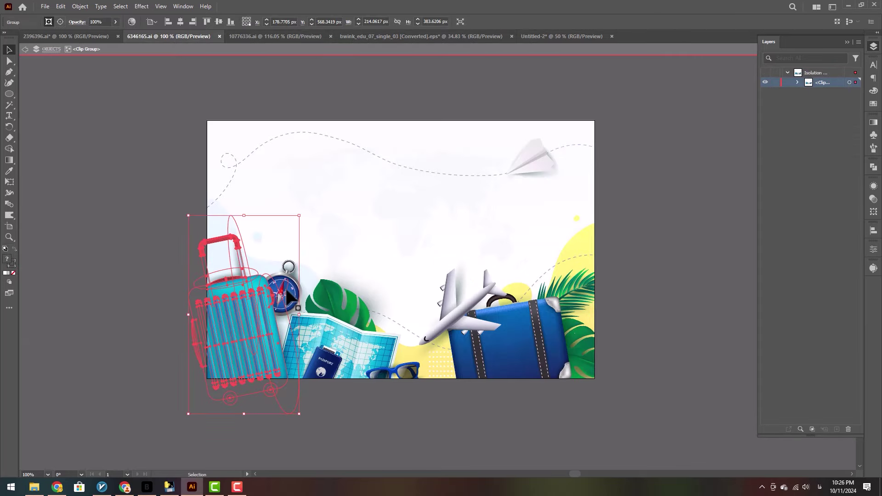
pyautogui.click(286, 290)
pyautogui.moveTo(285, 290); pyautogui.dragTo(434, 201)
# Stack the compass, about 148 x 151 px, below the man and the blue shape, between his face and raised hand
pyautogui.click(827, 83)
pyautogui.moveTo(826, 83); pyautogui.dragTo(824, 107)
pyautogui.moveTo(434, 206); pyautogui.dragTo(432, 206)
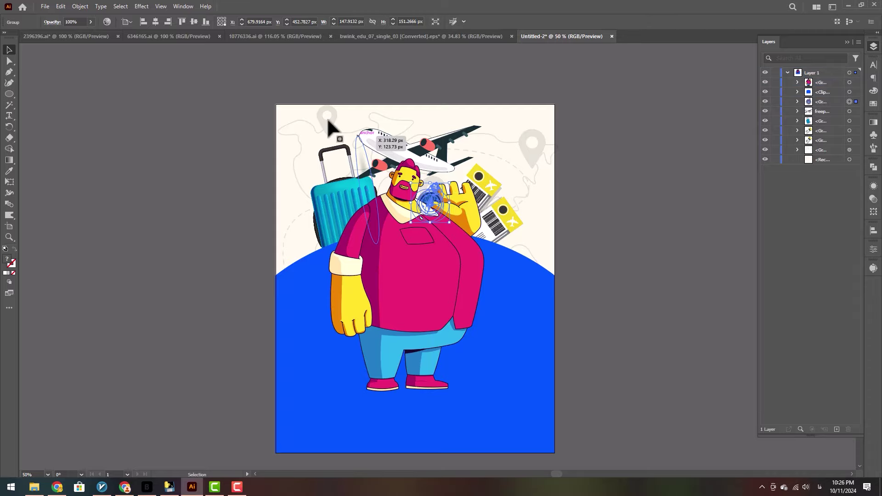
# Start a Drop Shadow effect on the man with preview on and reduce its blur to 1 px
pyautogui.click(443, 261)
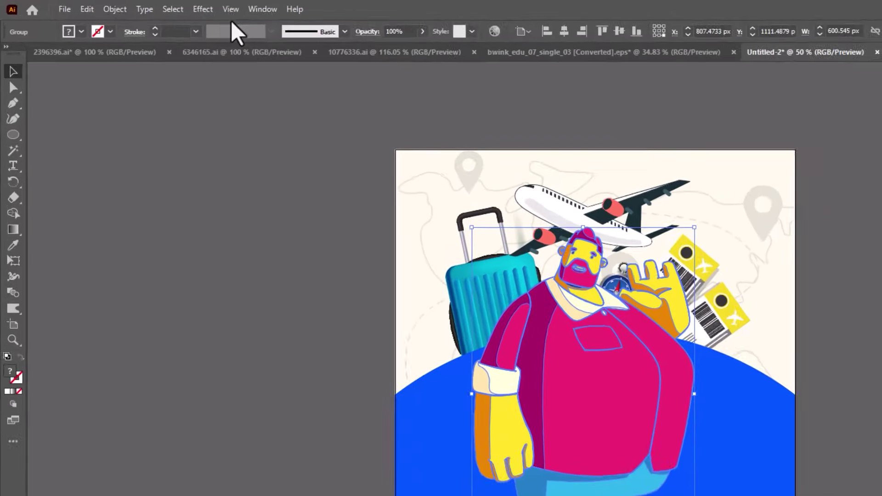
pyautogui.click(141, 6)
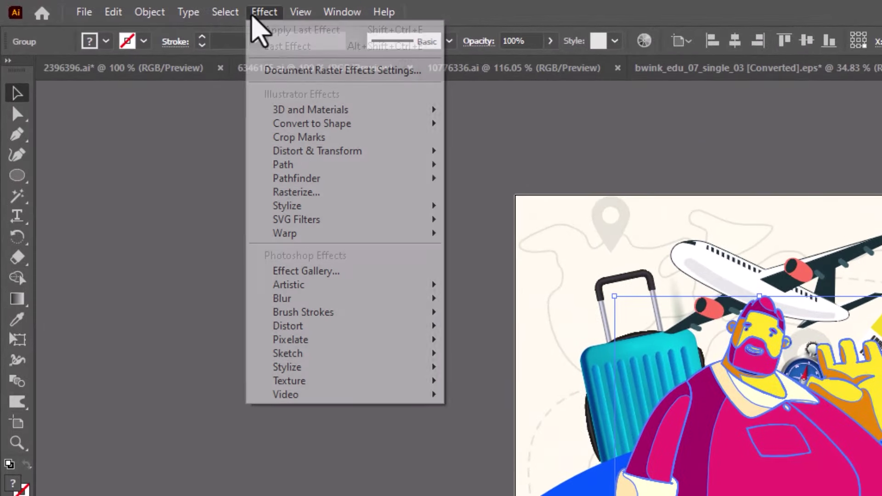
pyautogui.moveTo(152, 112)
pyautogui.click(490, 208)
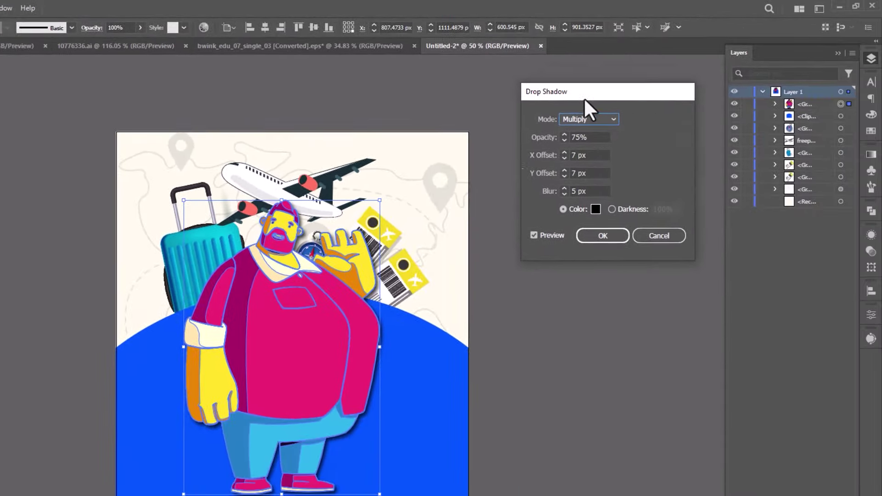
pyautogui.moveTo(583, 97); pyautogui.dragTo(549, 133)
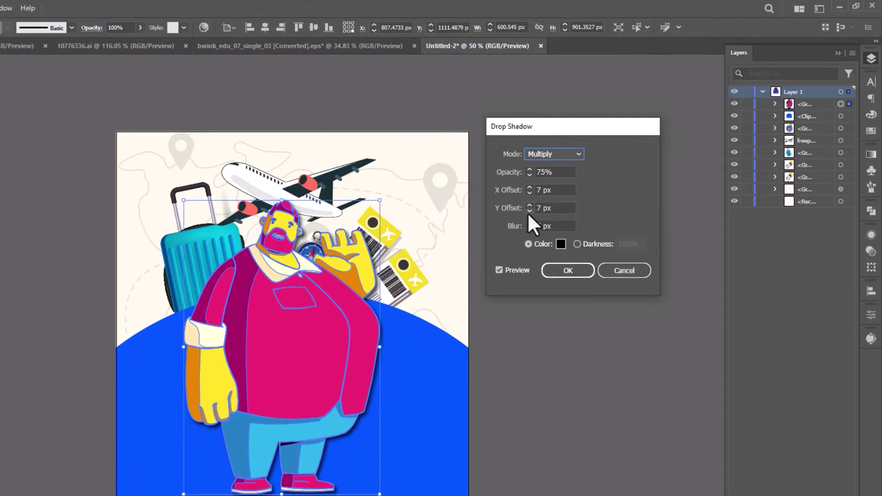
pyautogui.click(528, 228)
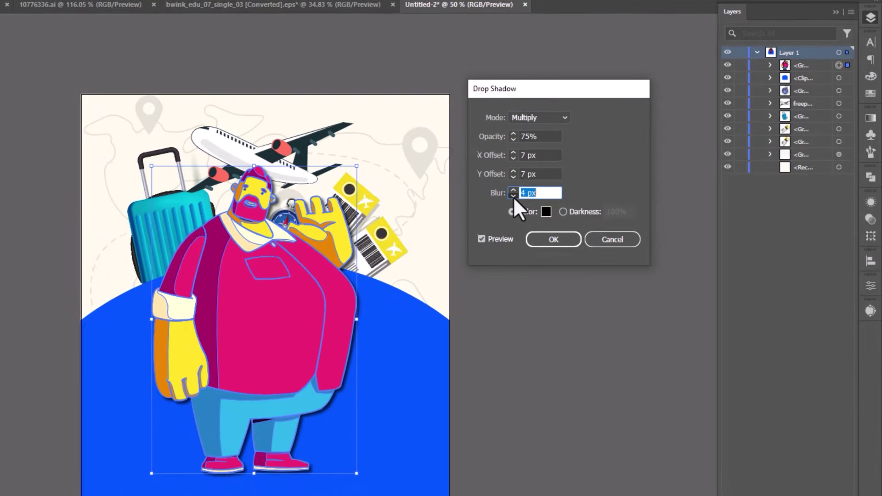
# Try man's shadow offsets of 15 px in X and 19 px in Y
pyautogui.click(514, 171)
pyautogui.click(514, 171)
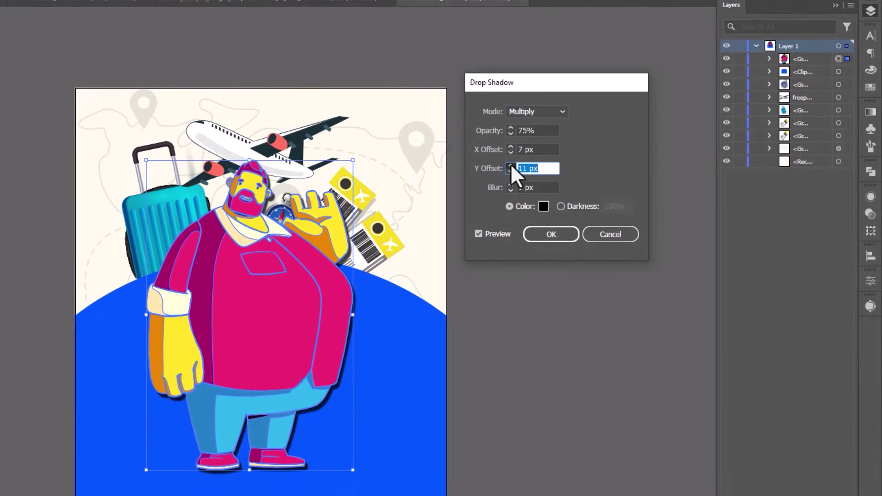
pyautogui.click(511, 165)
pyautogui.click(511, 164)
pyautogui.click(510, 146)
pyautogui.click(510, 146)
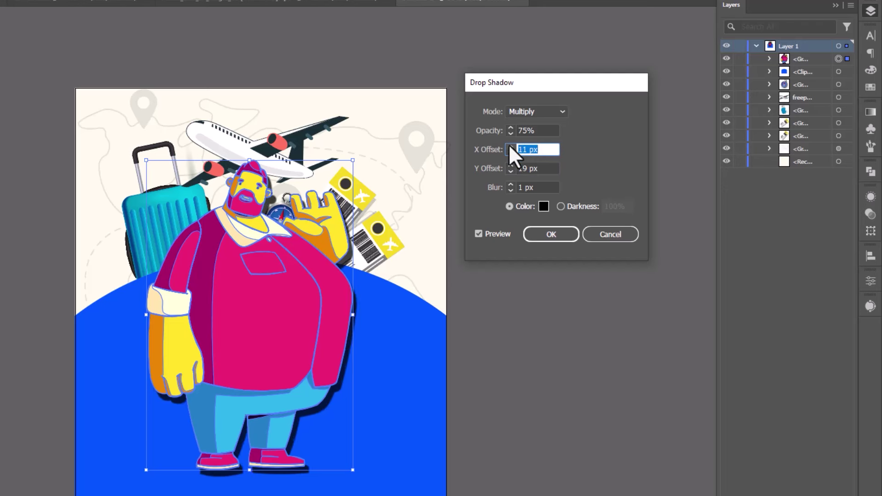
pyautogui.click(510, 147)
pyautogui.click(509, 147)
pyautogui.click(510, 146)
pyautogui.click(510, 147)
# Try the man's drop shadow with X and Y offsets of 30 px, and with both at 50 px
pyautogui.click(540, 151)
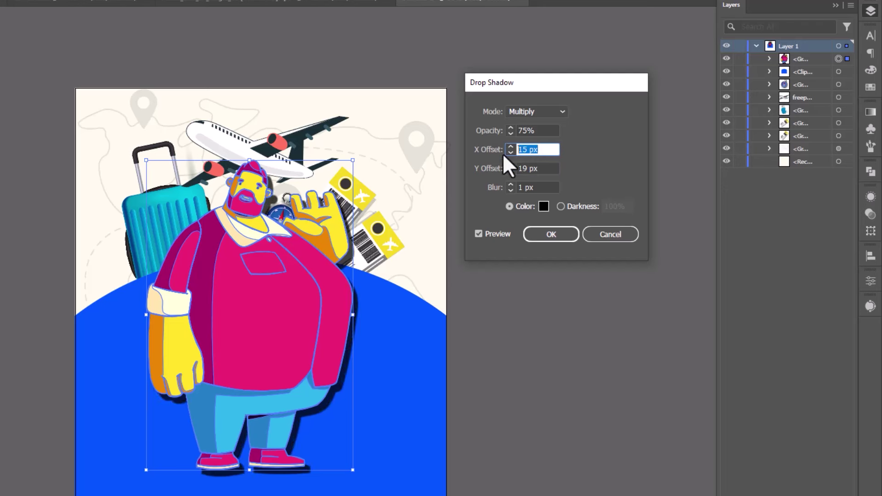
pyautogui.write('30')
pyautogui.click(546, 168)
pyautogui.write('30')
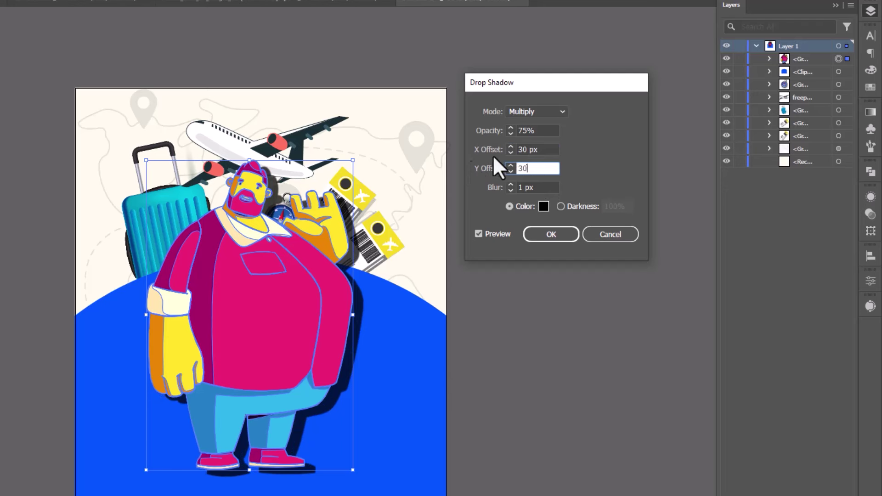
pyautogui.click(549, 149)
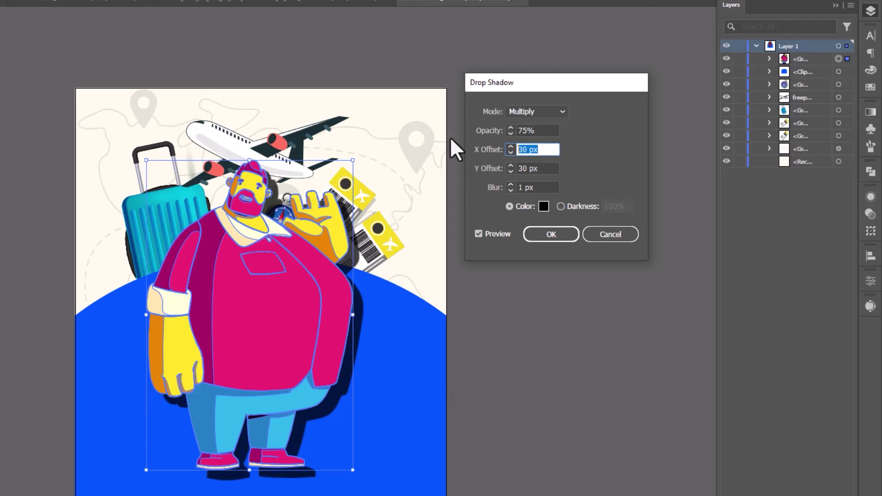
pyautogui.write('50')
pyautogui.press('Tab')
pyautogui.write('50')
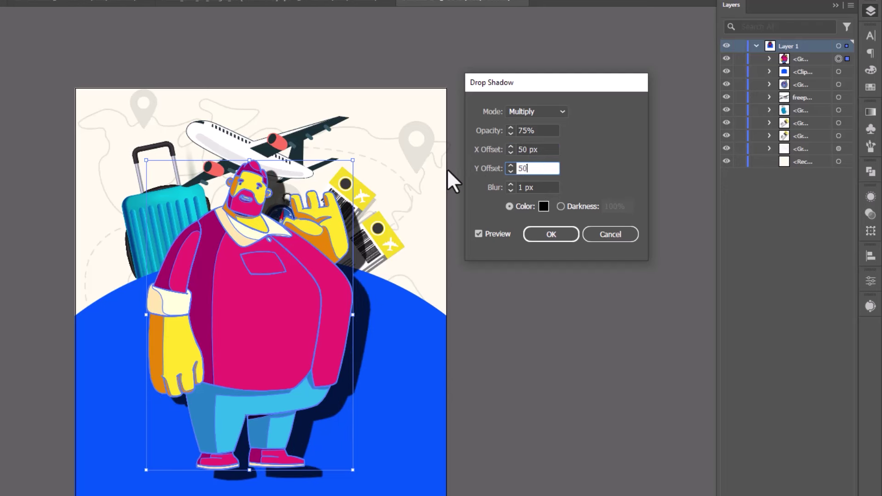
pyautogui.press('Tab')
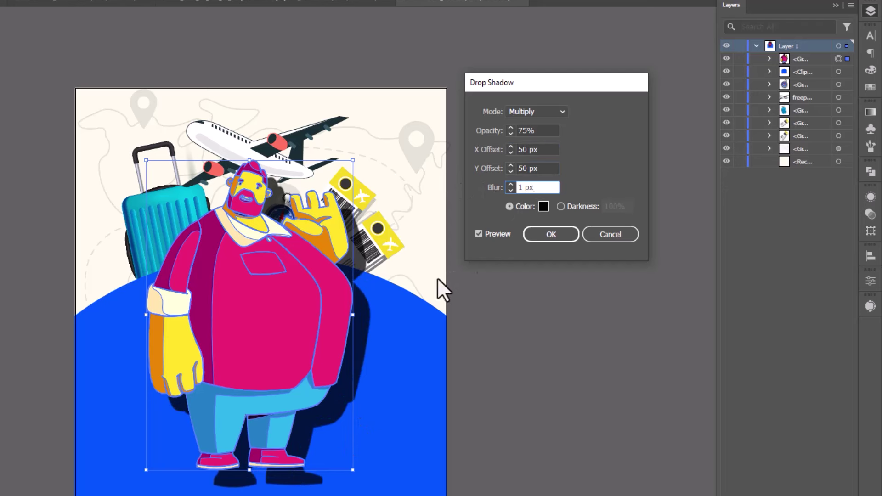
# Set the man's shadow offsets to 40 px in X and Y with 0 px blur, and apply the effect
pyautogui.click(537, 168)
pyautogui.write('40')
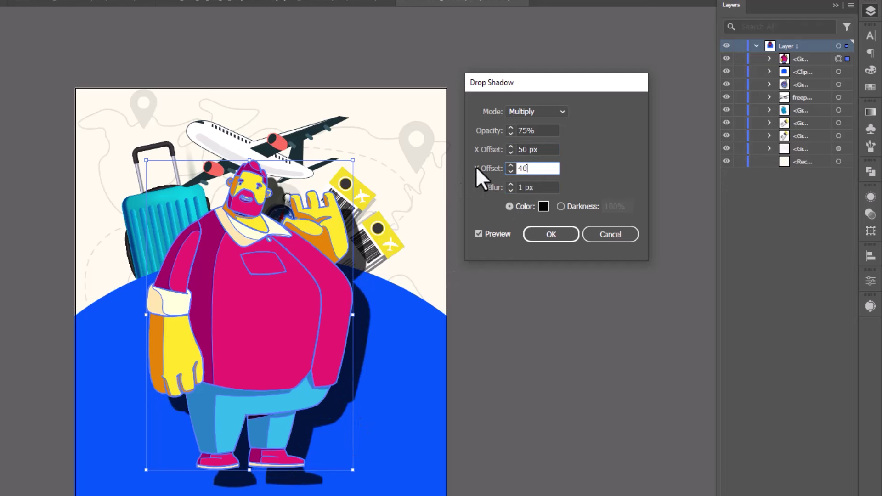
pyautogui.click(544, 149)
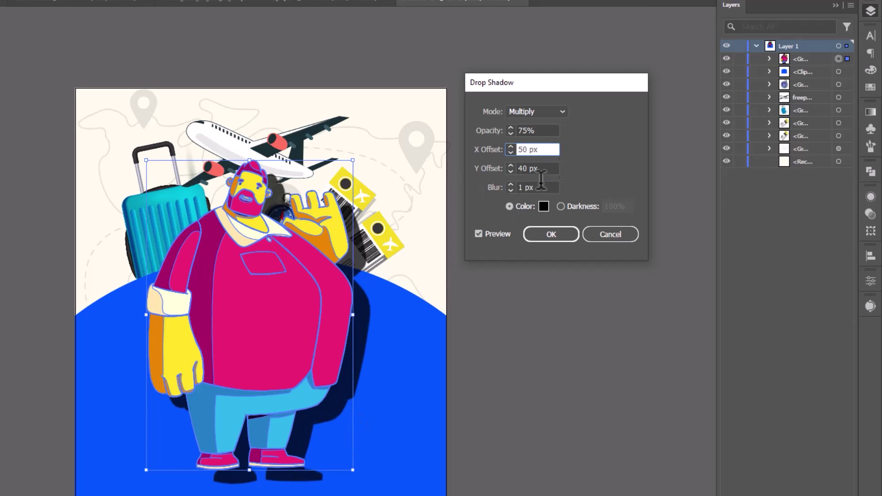
pyautogui.moveTo(538, 149); pyautogui.dragTo(507, 148)
pyautogui.write('40')
pyautogui.click(544, 168)
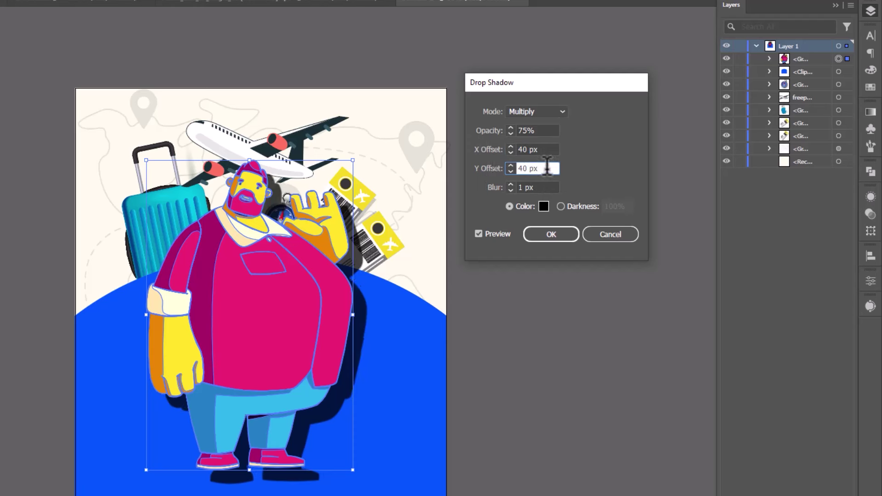
pyautogui.click(510, 191)
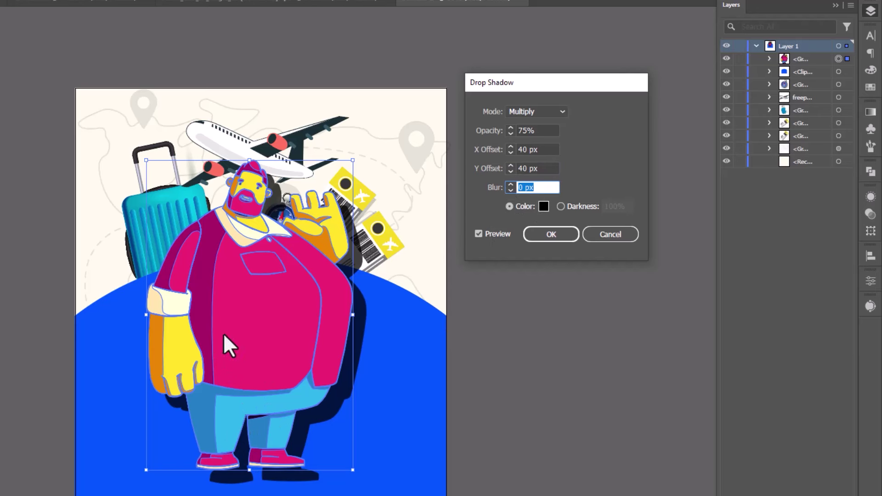
pyautogui.click(551, 237)
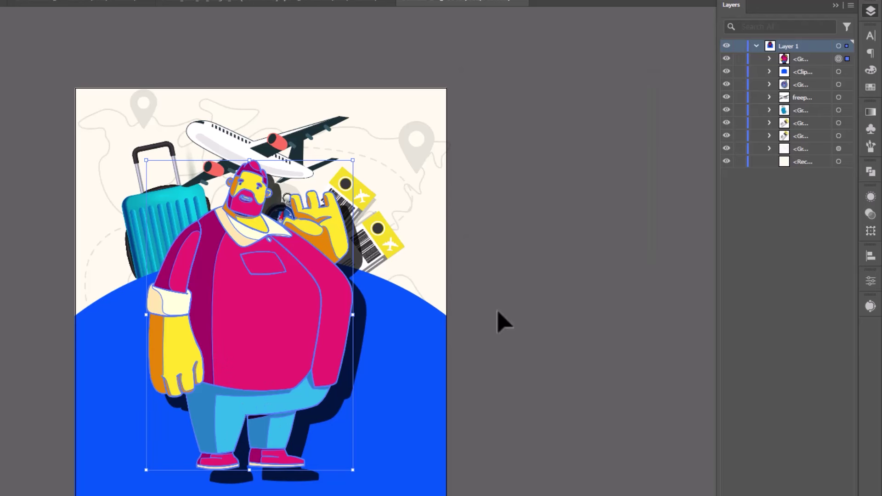
# Edit the man's existing drop shadow to an X offset of -40 px and deselect the figure
pyautogui.click(870, 196)
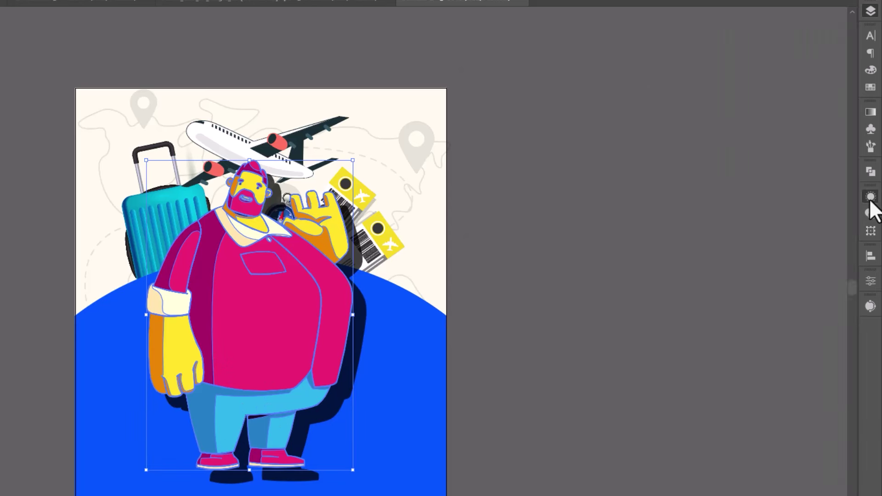
pyautogui.click(772, 243)
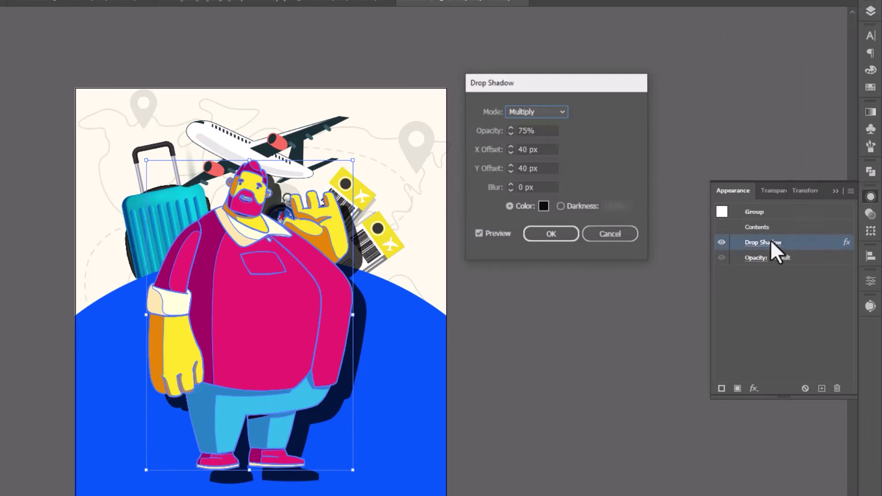
pyautogui.click(522, 149)
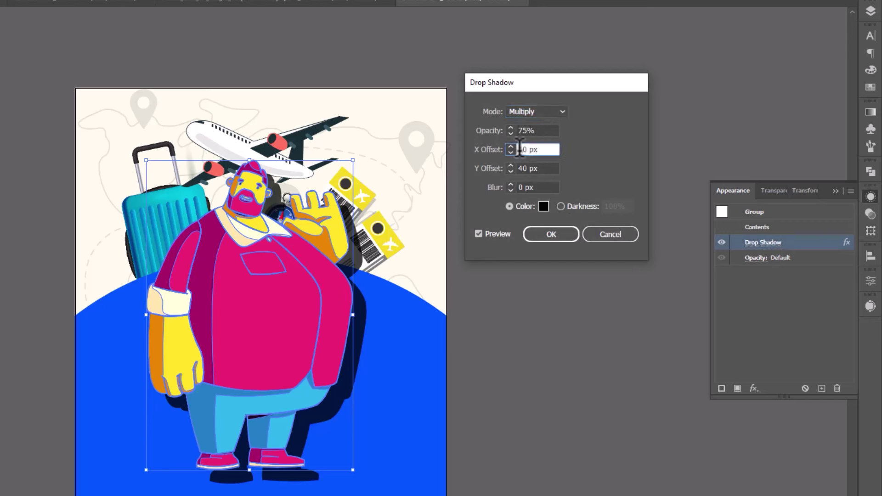
pyautogui.press('Tab')
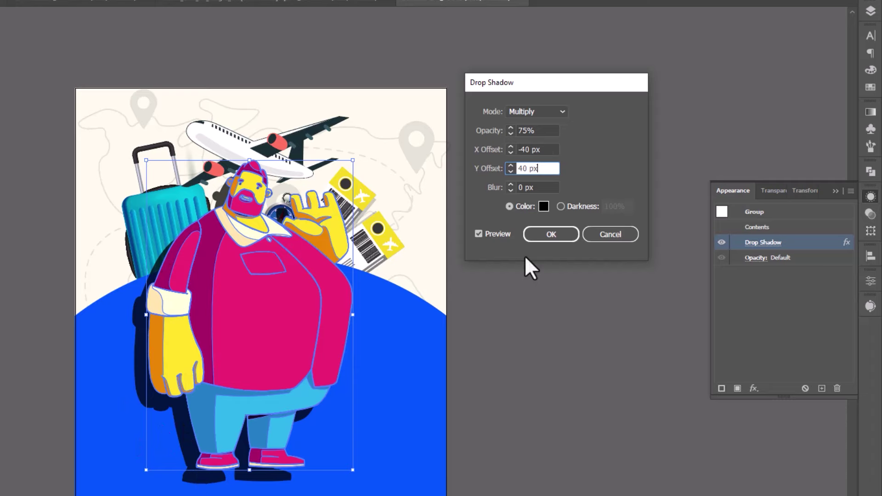
pyautogui.click(561, 237)
pyautogui.click(540, 391)
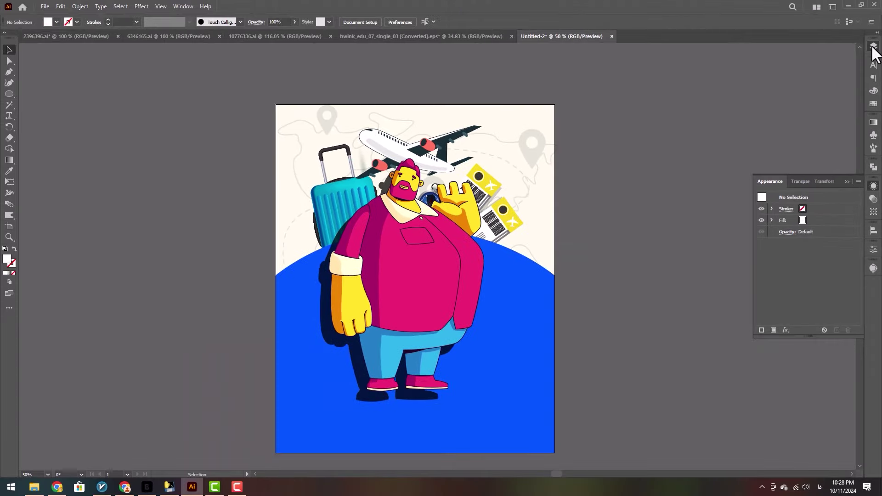
# Add the right-to-left text "سفر با من" across the man's legs and enlarge it to about 324 pt
pyautogui.click(873, 46)
pyautogui.scroll(-2, 449, 325)
pyautogui.press('t')
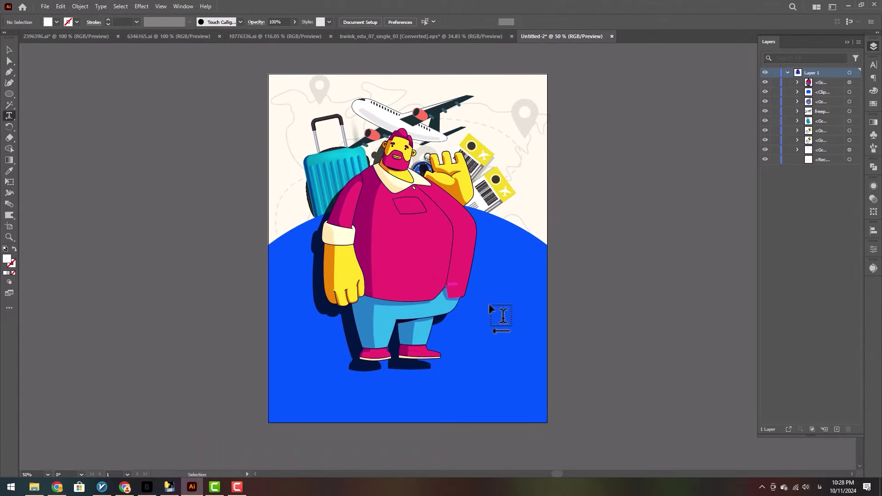
pyautogui.click(491, 305)
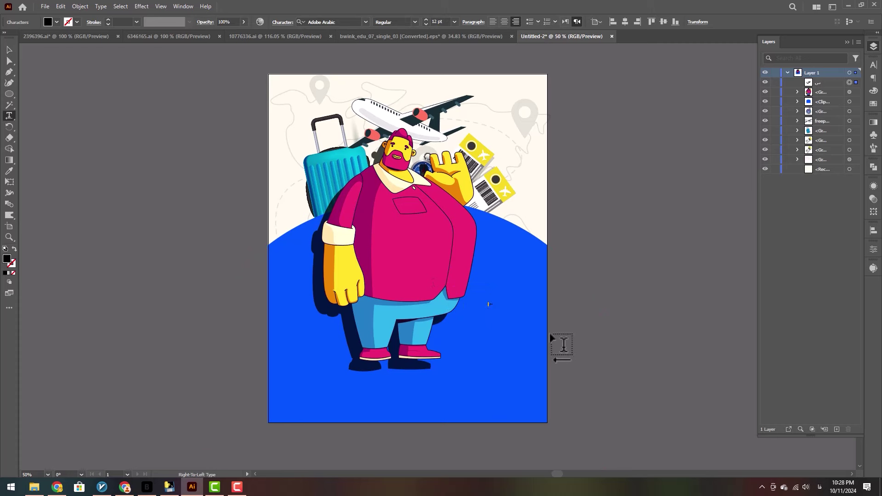
pyautogui.click(10, 50)
pyautogui.moveTo(492, 309); pyautogui.dragTo(445, 342)
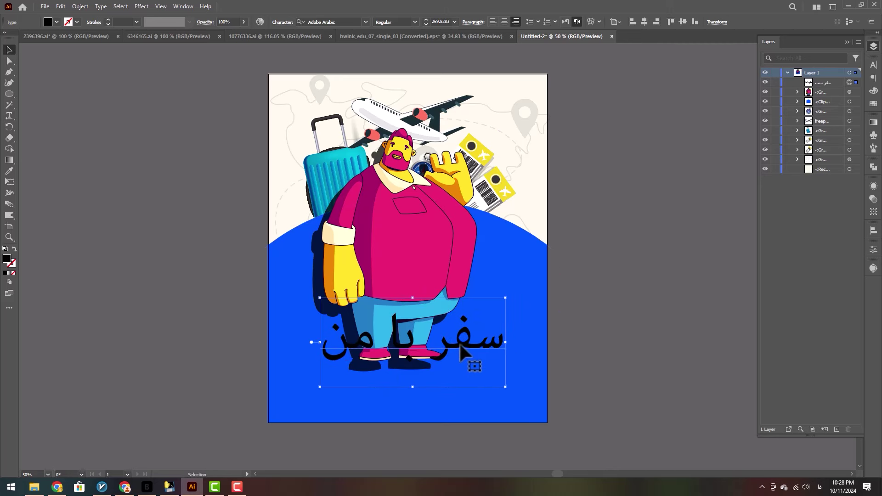
pyautogui.moveTo(506, 386); pyautogui.dragTo(542, 404)
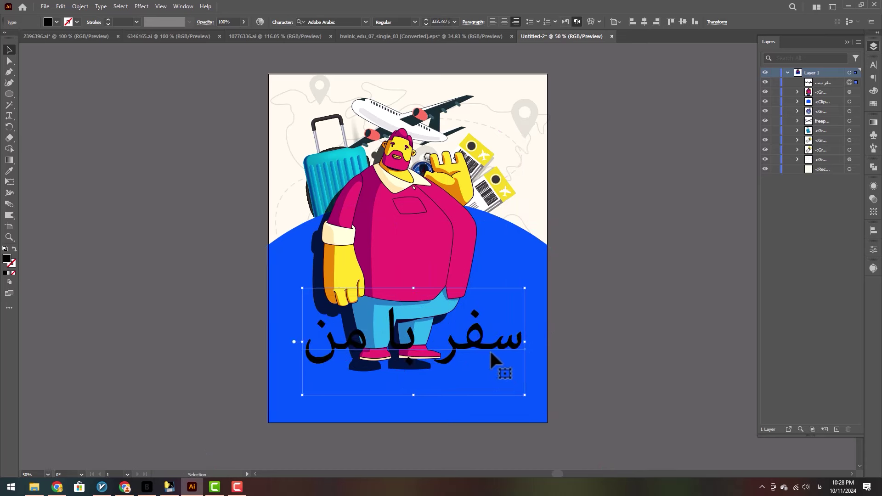
pyautogui.moveTo(489, 349); pyautogui.dragTo(489, 327)
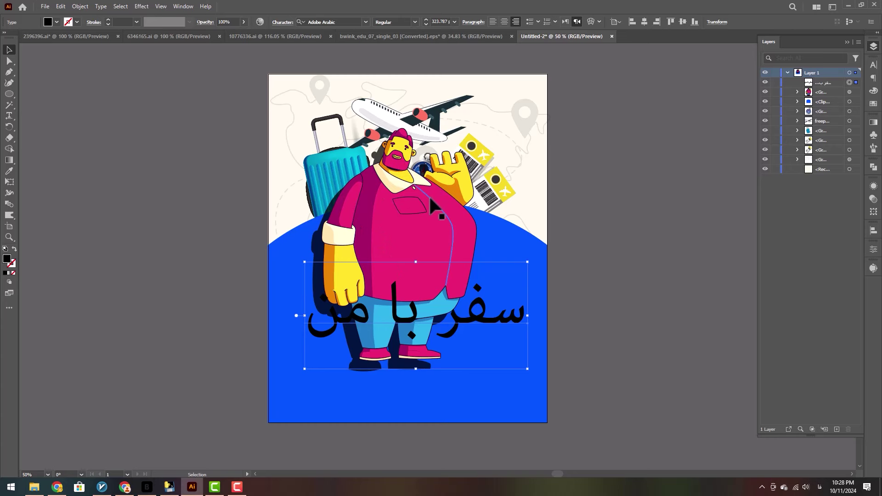
# Set the font of the "سفر با من" text to IRAN Rounded
pyautogui.click(346, 22)
pyautogui.write('ir')
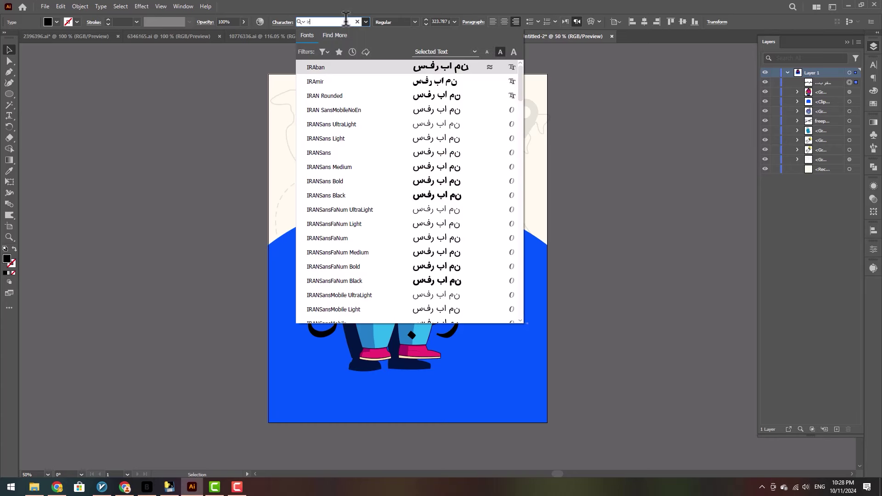
pyautogui.write('an')
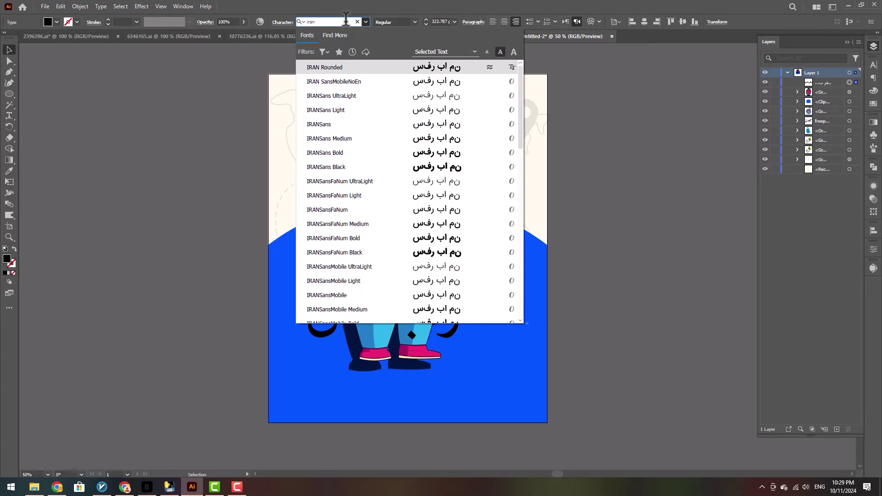
pyautogui.click(330, 67)
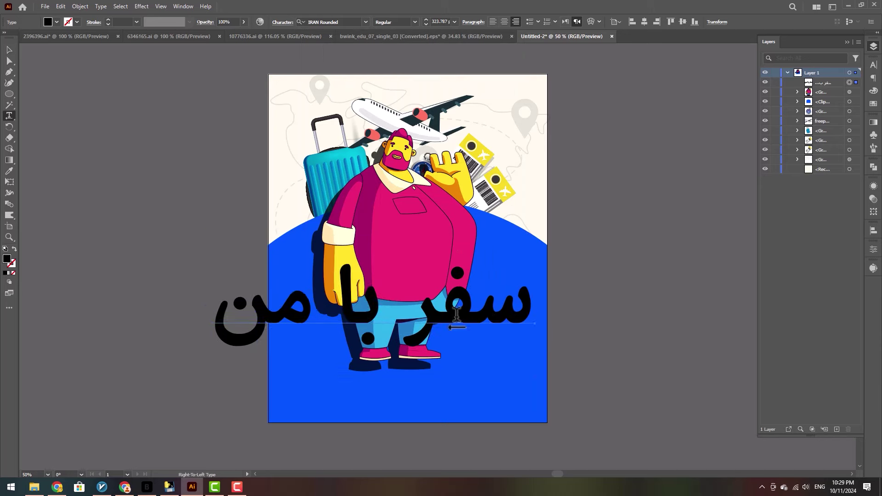
# Cut "با من" out of the heading and paste it as a separate text object lower on the blue ground
pyautogui.moveTo(382, 317); pyautogui.dragTo(220, 317)
pyautogui.hotkey('ctrl', 'x')
pyautogui.press('BackSpace')
pyautogui.click(9, 49)
pyautogui.press('t')
pyautogui.click(501, 383)
pyautogui.hotkey('ctrl', 'v')
# Cut "من" from the second text, paste it as its own text object and place it near the poster's lower edge
pyautogui.keyDown('ctrl'); pyautogui.moveTo(479, 384); pyautogui.dragTo(230, 353); pyautogui.keyUp('ctrl')
pyautogui.hotkey('ctrl', 'x')
pyautogui.click(9, 50)
pyautogui.press('t')
pyautogui.click(271, 301)
pyautogui.hotkey('ctrl', 'v')
pyautogui.keyDown('ctrl'); pyautogui.moveTo(273, 310); pyautogui.dragTo(472, 413); pyautogui.keyUp('ctrl')
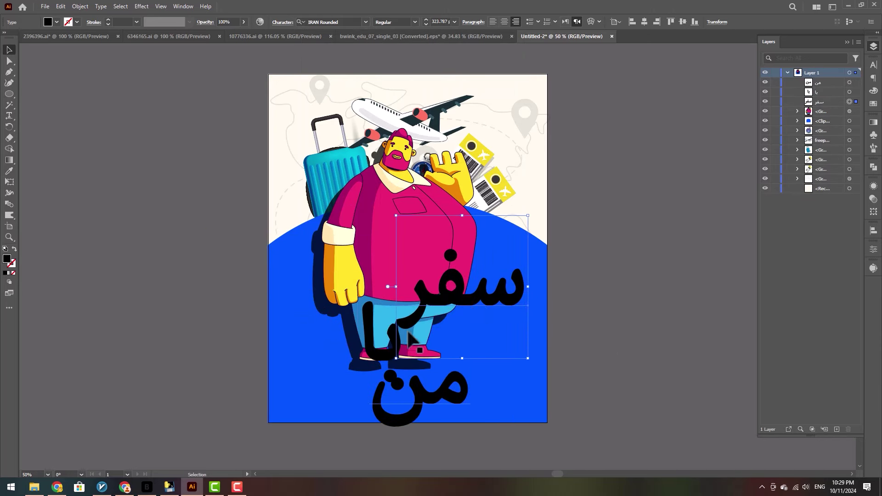
# Arrange "سفر" above with "با" and "من" side by side beneath it, and shift all three words slightly left
pyautogui.moveTo(387, 353); pyautogui.dragTo(466, 338)
pyautogui.moveTo(370, 322); pyautogui.dragTo(443, 326)
pyautogui.moveTo(496, 392); pyautogui.dragTo(406, 361)
pyautogui.moveTo(500, 307)
pyautogui.mouseDown()
pyautogui.moveTo(463, 297)
pyautogui.moveTo(472, 313)
pyautogui.moveTo(500, 315)
pyautogui.mouseUp()
pyautogui.keyDown('shift'); pyautogui.click(464, 383); pyautogui.keyUp('shift')
pyautogui.keyDown('shift'); pyautogui.click(387, 382); pyautogui.keyUp('shift')
pyautogui.moveTo(446, 359); pyautogui.dragTo(428, 362)
# Fine-tune the three words' spacing: nudge "سفر" up, "با" to the right and "من" up toward "با"
pyautogui.hotkey('ctrl', '1')
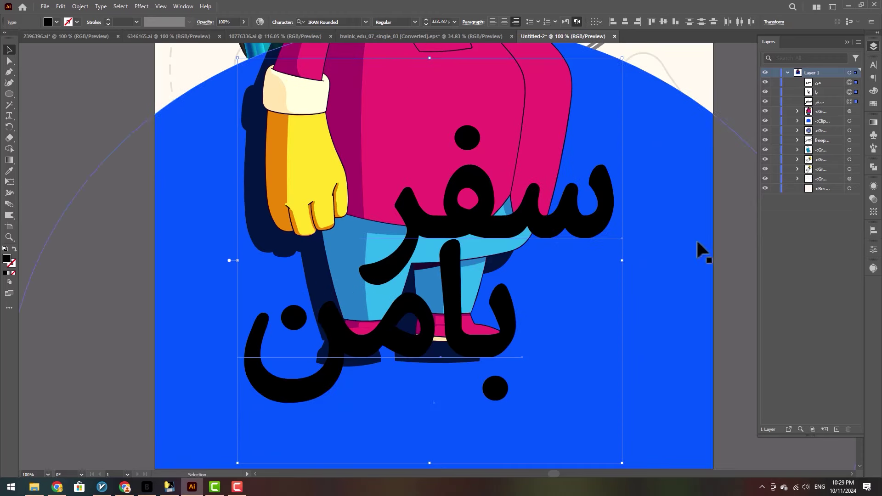
pyautogui.click(746, 248)
pyautogui.moveTo(578, 225); pyautogui.dragTo(578, 221)
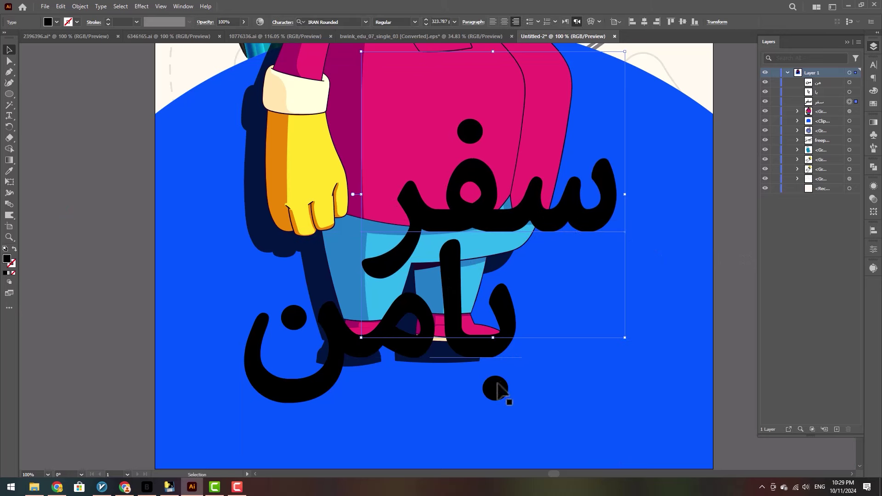
pyautogui.moveTo(500, 396); pyautogui.dragTo(508, 398)
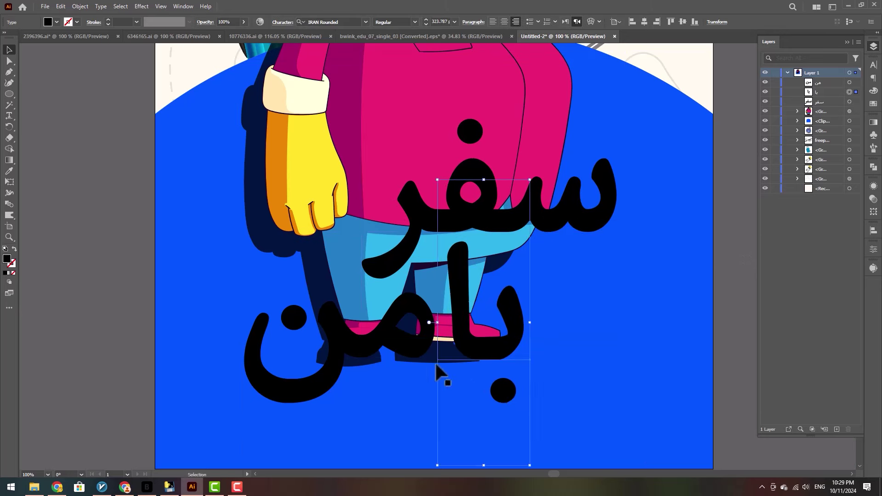
pyautogui.moveTo(335, 390); pyautogui.dragTo(342, 383)
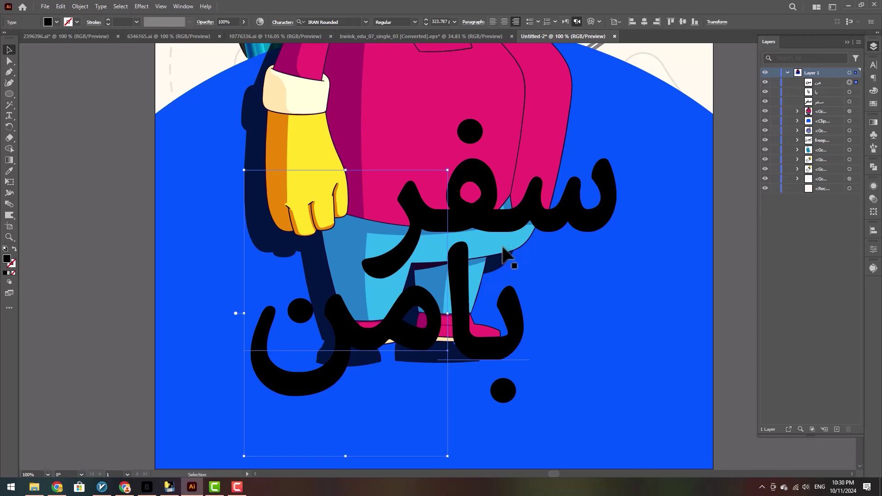
# Convert the three heading words to outlines
pyautogui.click(597, 227)
pyautogui.keyDown('shift'); pyautogui.click(485, 354); pyautogui.keyUp('shift')
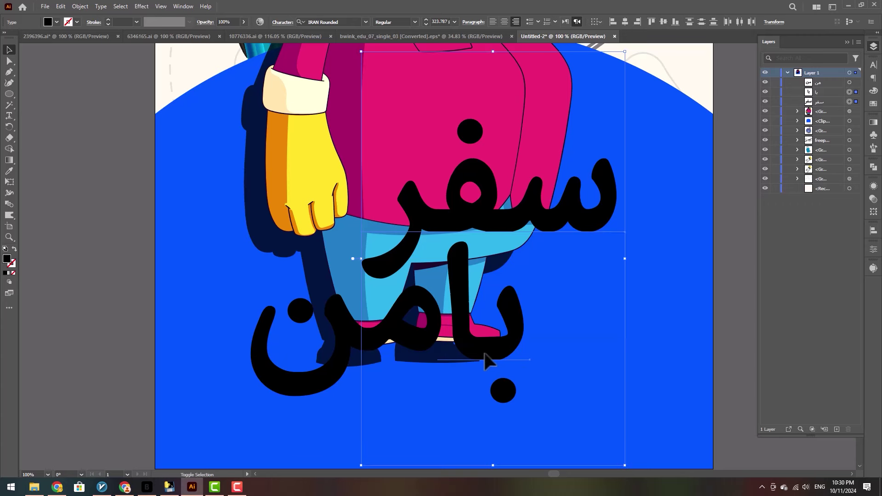
pyautogui.keyDown('shift'); pyautogui.click(324, 374); pyautogui.keyUp('shift')
pyautogui.rightClick(377, 358)
pyautogui.click(468, 199)
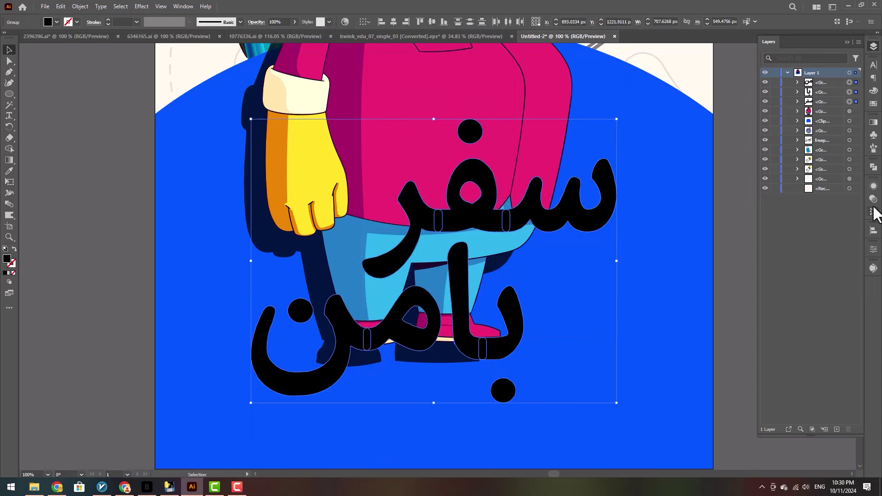
# Unite the outlined heading letters with the Pathfinder and select the merged lettering
pyautogui.click(874, 167)
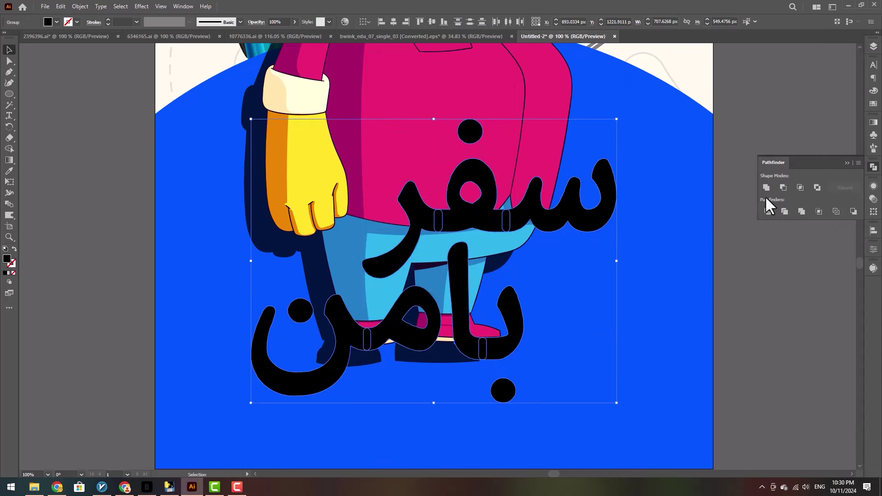
pyautogui.click(767, 186)
pyautogui.click(774, 262)
pyautogui.click(597, 232)
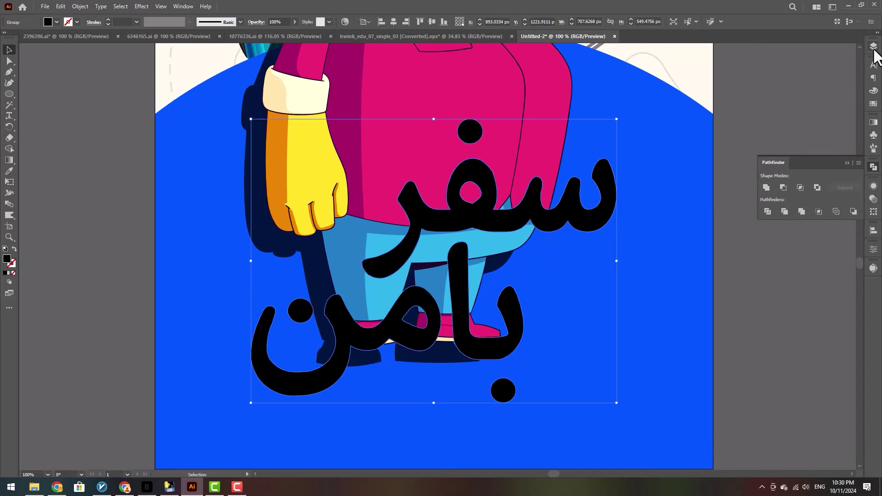
# Fill the merged lettering with dark navy #002d75 by sampling the background blue and lowering its brightness to 46%
pyautogui.click(873, 46)
pyautogui.press('i')
pyautogui.click(675, 219)
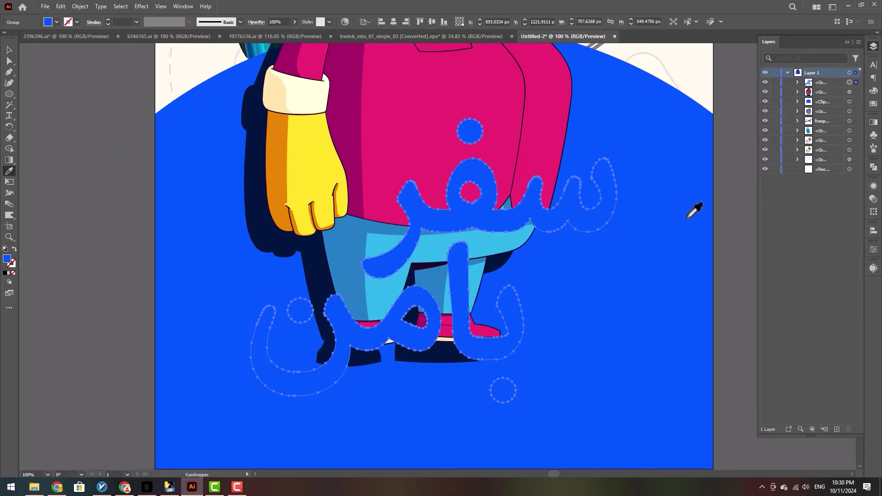
pyautogui.doubleClick(9, 261)
pyautogui.click(700, 210)
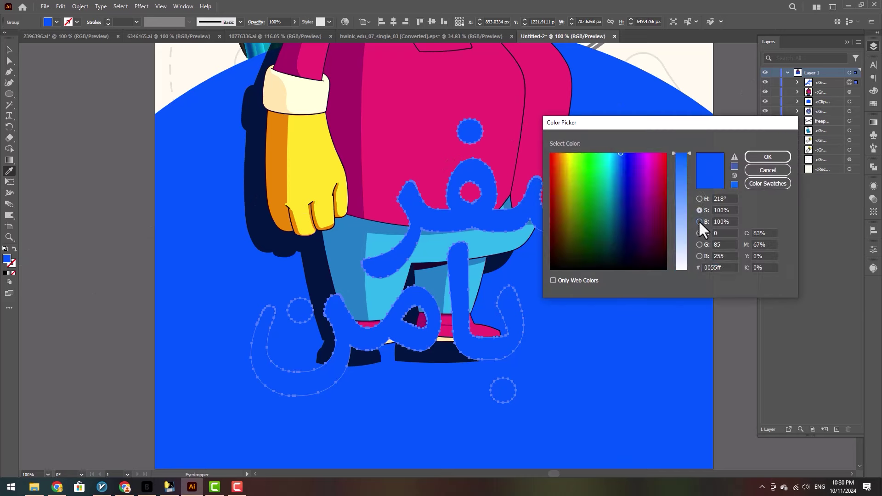
pyautogui.click(699, 221)
pyautogui.moveTo(681, 164); pyautogui.dragTo(683, 215)
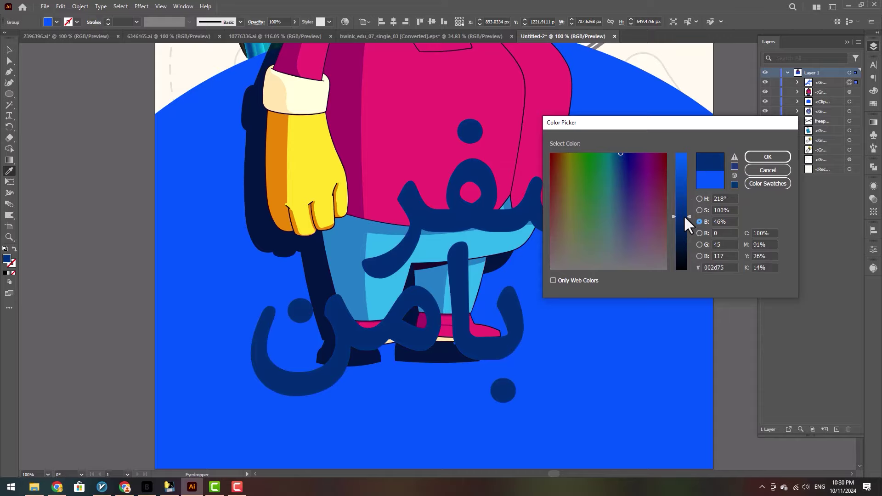
pyautogui.click(756, 158)
pyautogui.click(9, 49)
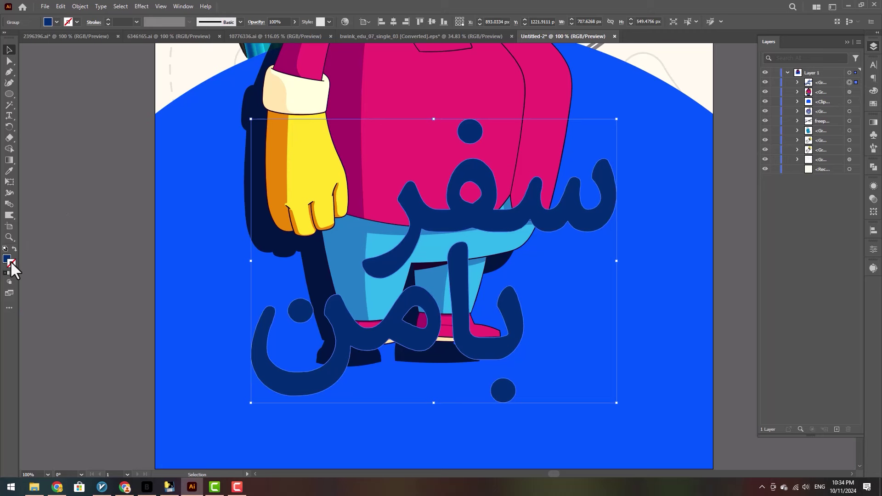
# Give the merged lettering a near-black stroke with hue 218° and hex #11151c
pyautogui.doubleClick(11, 264)
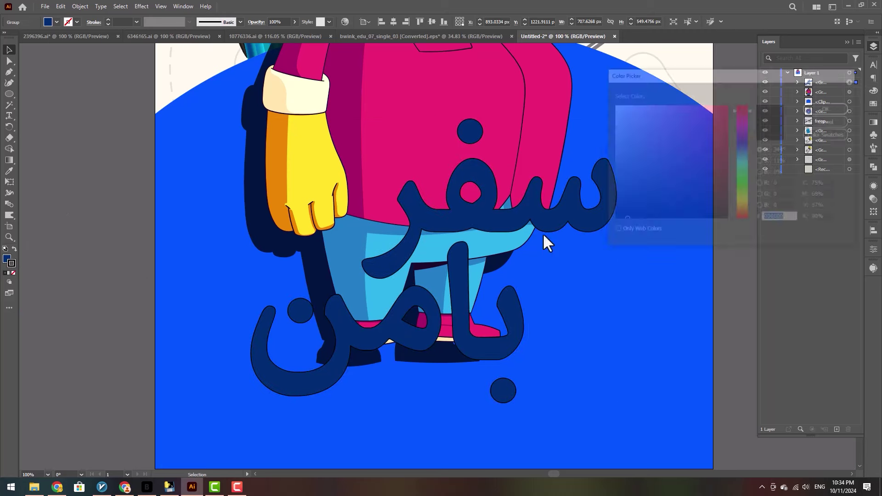
pyautogui.click(742, 150)
pyautogui.moveTo(673, 196)
pyautogui.mouseDown()
pyautogui.moveTo(657, 206)
pyautogui.moveTo(668, 211)
pyautogui.moveTo(643, 205)
pyautogui.moveTo(654, 206)
pyautogui.mouseUp()
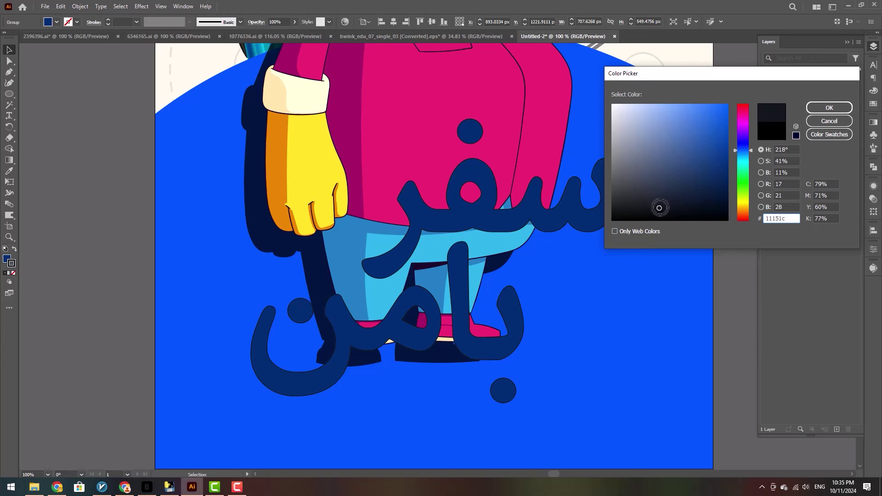
pyautogui.click(820, 109)
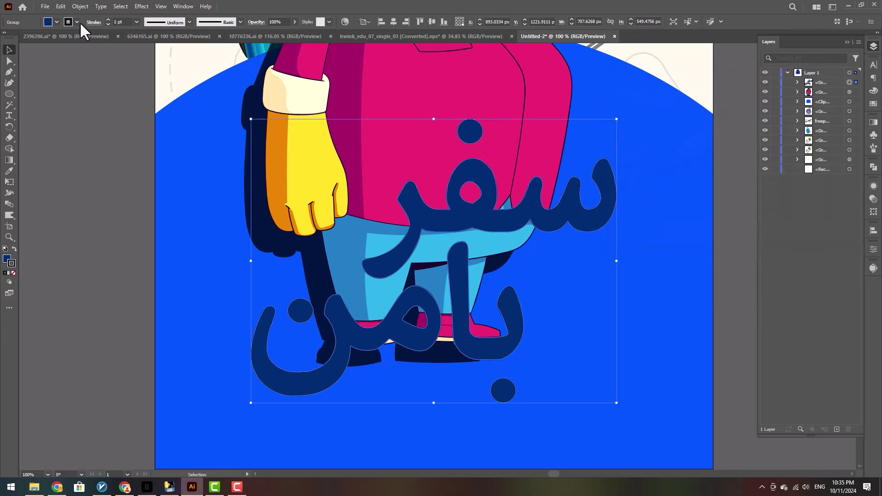
# Set the lettering's near-black stroke to 10 pt and align it to the outside of the letter shapes
pyautogui.click(108, 20)
pyautogui.click(109, 20)
pyautogui.click(109, 20)
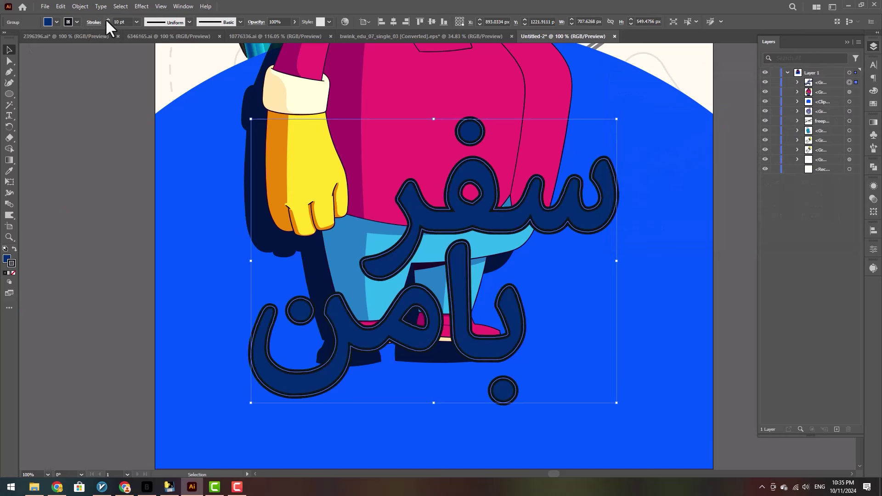
pyautogui.click(94, 23)
pyautogui.click(56, 70)
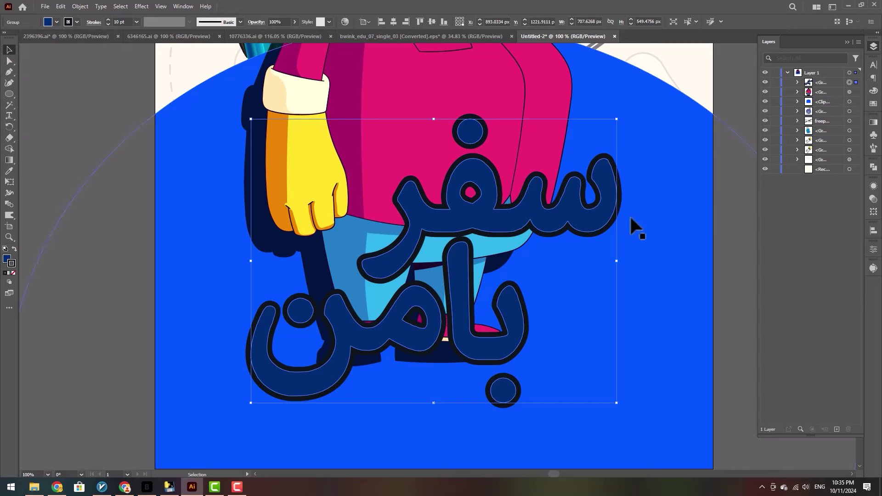
# Copy the stroked lettering and paste the duplicate in place in front of the original
pyautogui.scroll(1, 588, 222)
pyautogui.scroll(-1, 542, 262)
pyautogui.hotkey('ctrl', 'c')
pyautogui.hotkey('ctrl', 'f')
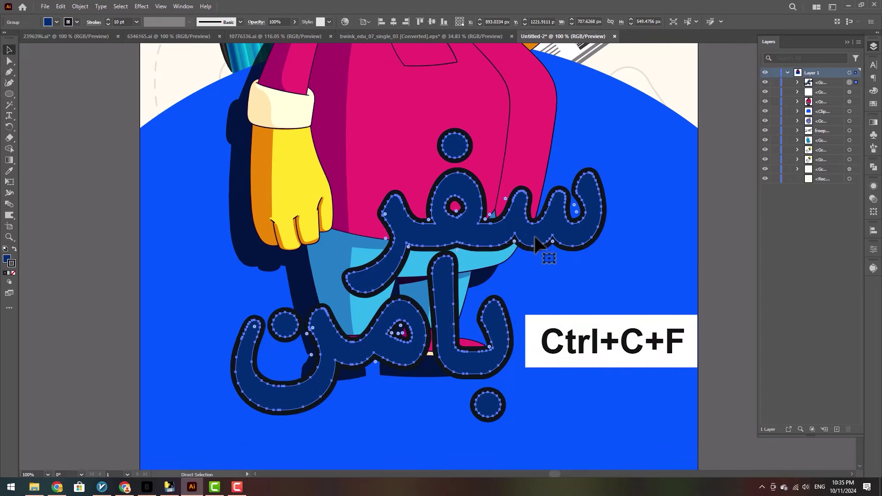
pyautogui.press('v')
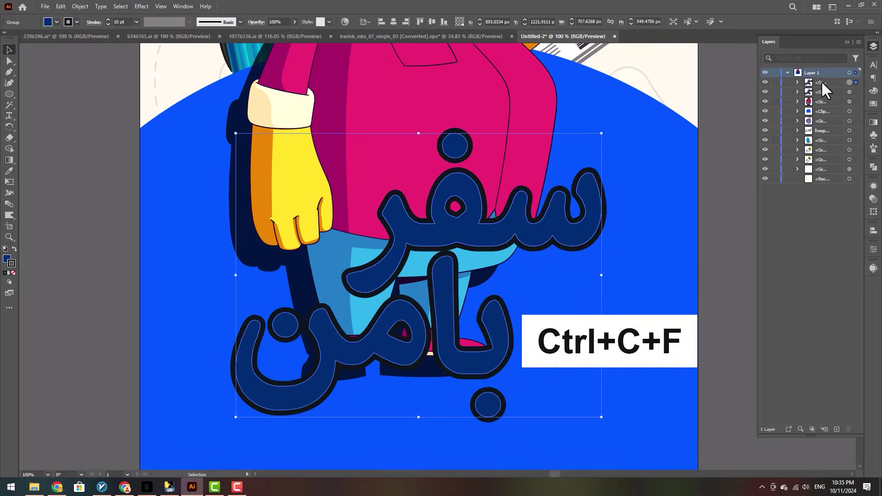
# Remove the duplicate lettering's fill, set its stroke to white #ffffff, and move it beneath the dark lettering in the stacking order
pyautogui.click(56, 22)
pyautogui.click(6, 38)
pyautogui.click(8, 263)
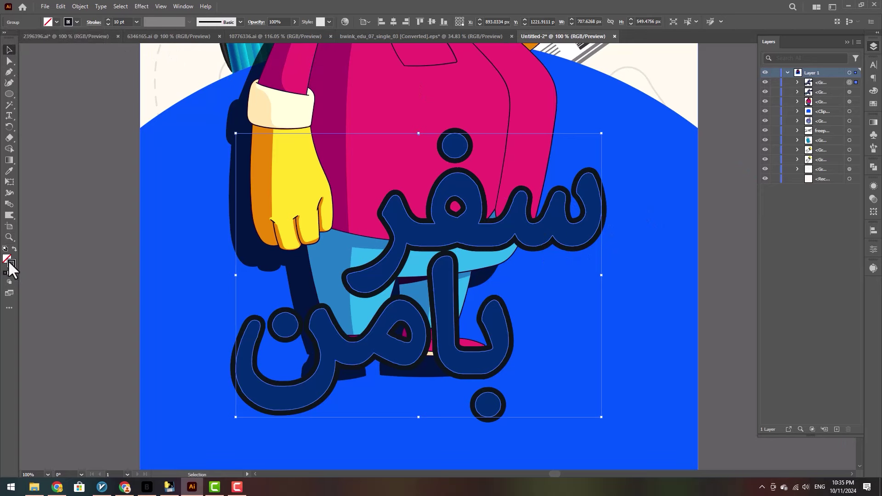
pyautogui.doubleClick(10, 263)
pyautogui.write('ffffff')
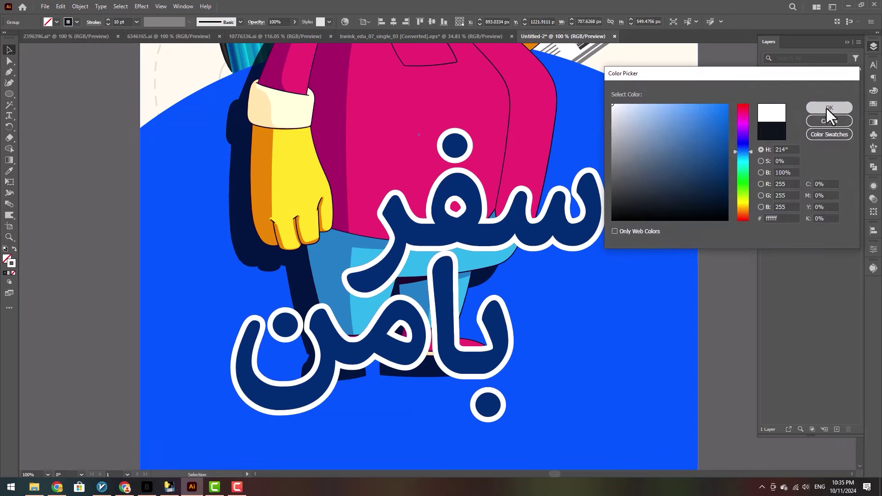
pyautogui.click(826, 109)
pyautogui.moveTo(827, 84); pyautogui.dragTo(827, 97)
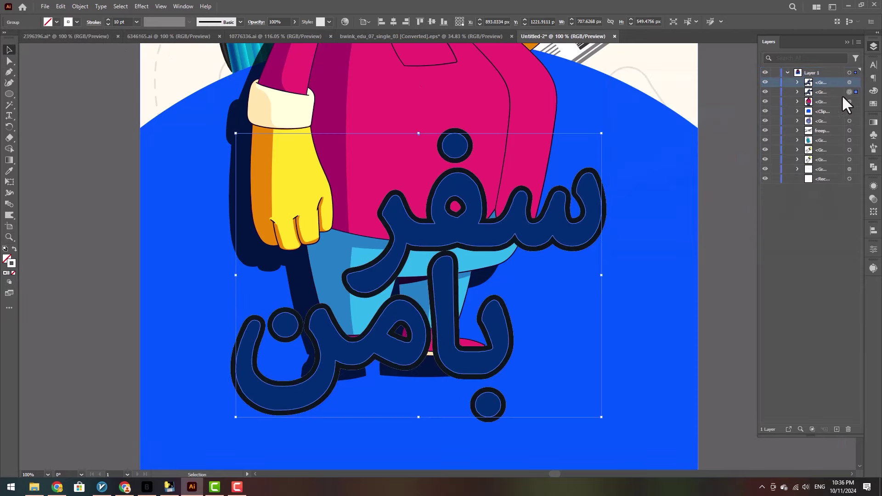
# Set the white outline's stroke weight to 17 pt so that it extends beyond the near-black stroke
pyautogui.click(109, 20)
pyautogui.click(108, 20)
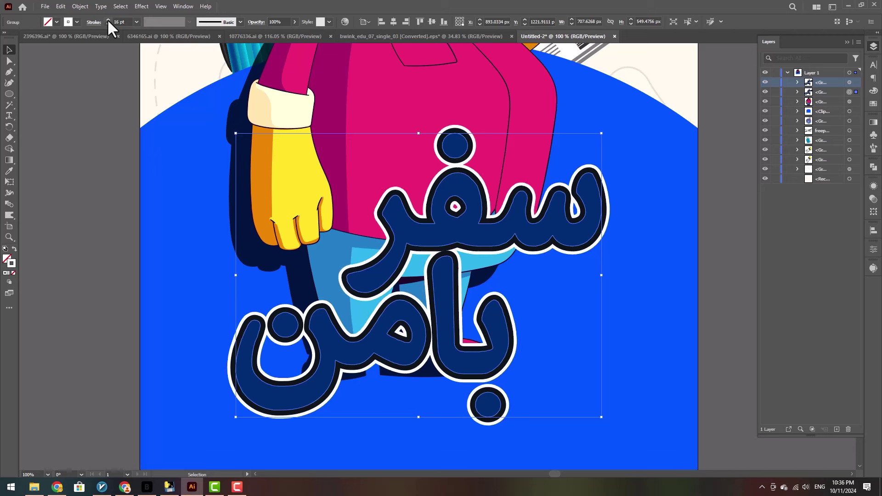
pyautogui.click(109, 20)
pyautogui.click(108, 20)
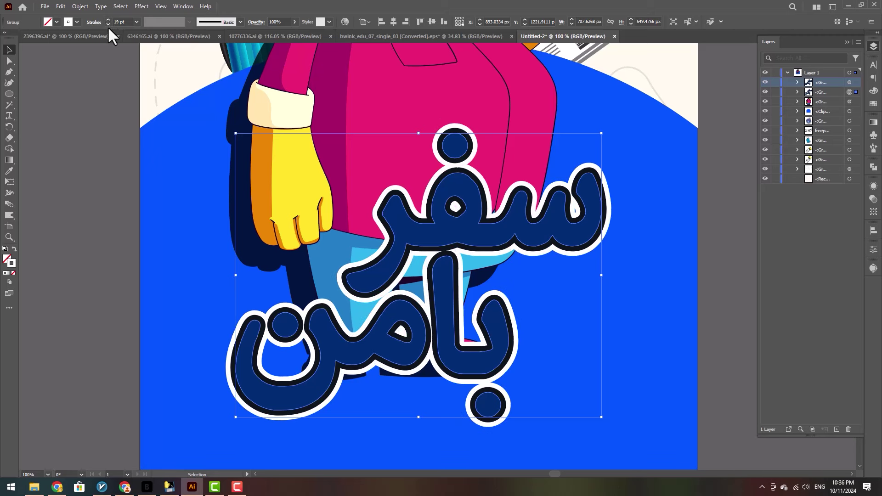
pyautogui.click(107, 24)
pyautogui.click(107, 24)
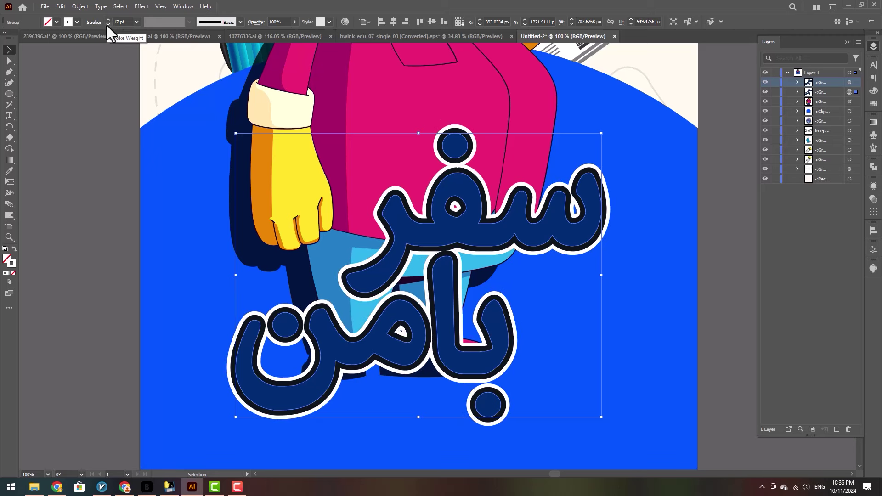
# Try an additional 11 pt magenta stroke on the white outline group and remove it again
pyautogui.click(872, 186)
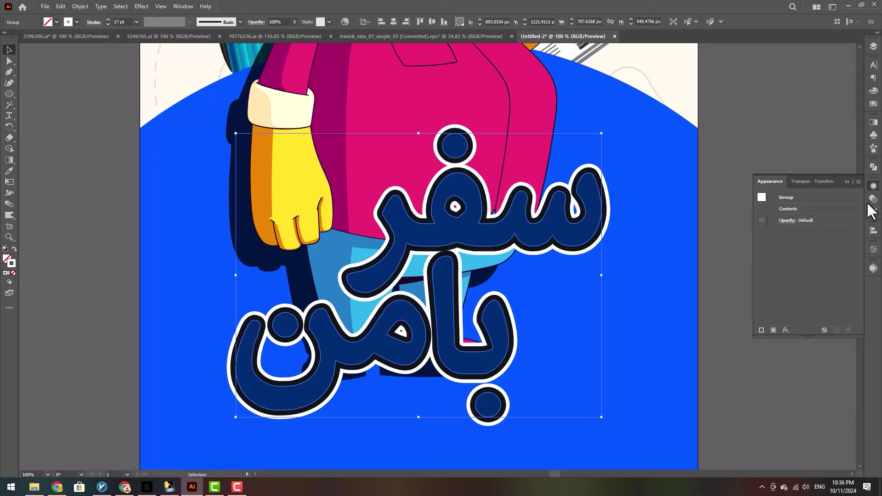
pyautogui.click(762, 329)
pyautogui.click(810, 209)
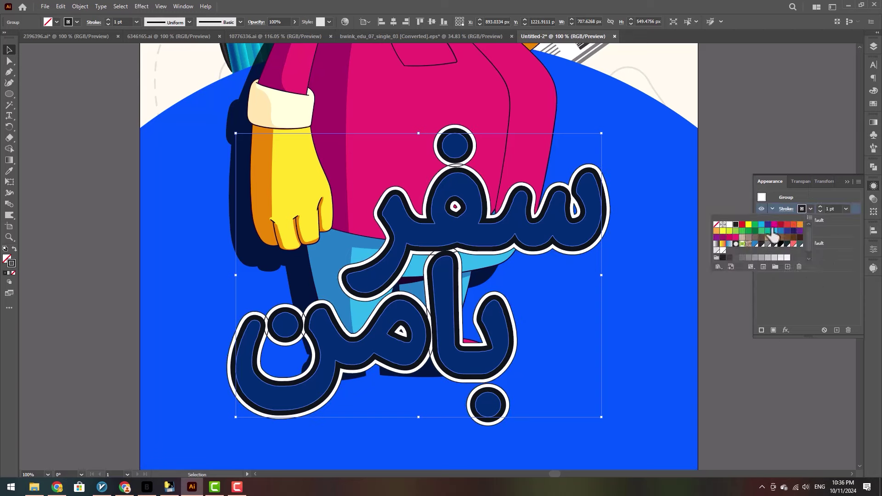
pyautogui.click(774, 225)
pyautogui.click(821, 207)
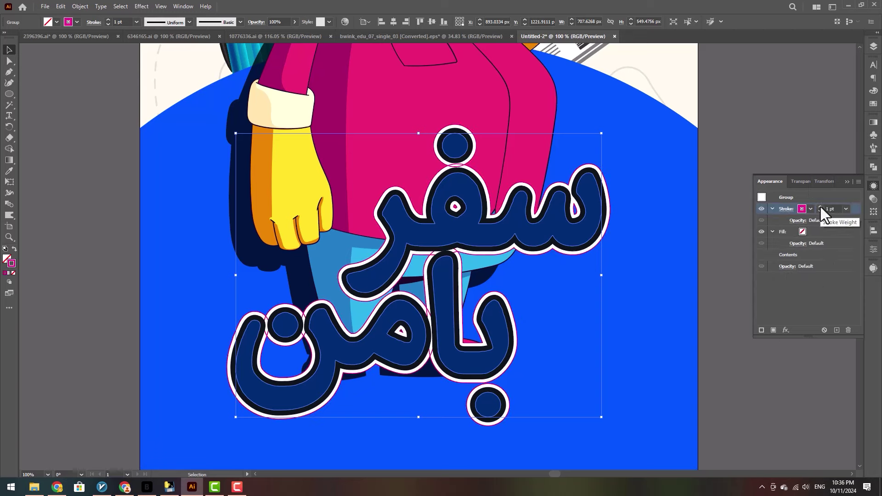
pyautogui.click(820, 207)
pyautogui.click(820, 206)
pyautogui.click(819, 206)
pyautogui.click(820, 205)
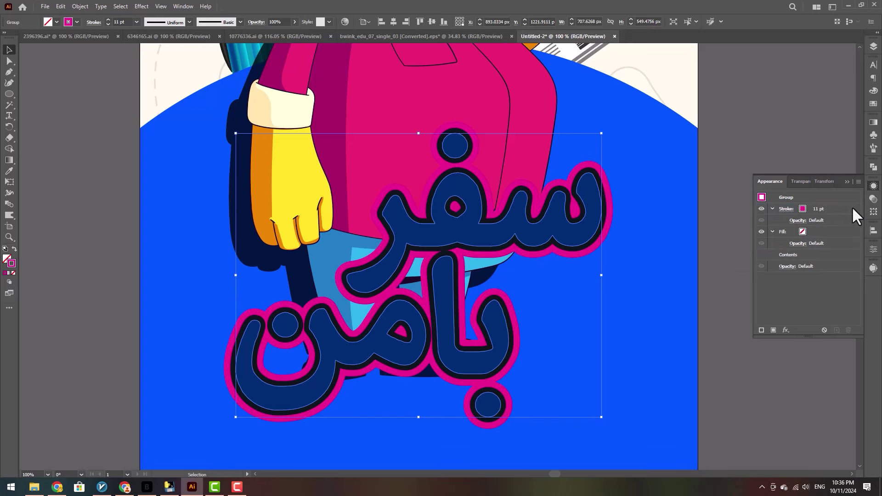
pyautogui.click(849, 330)
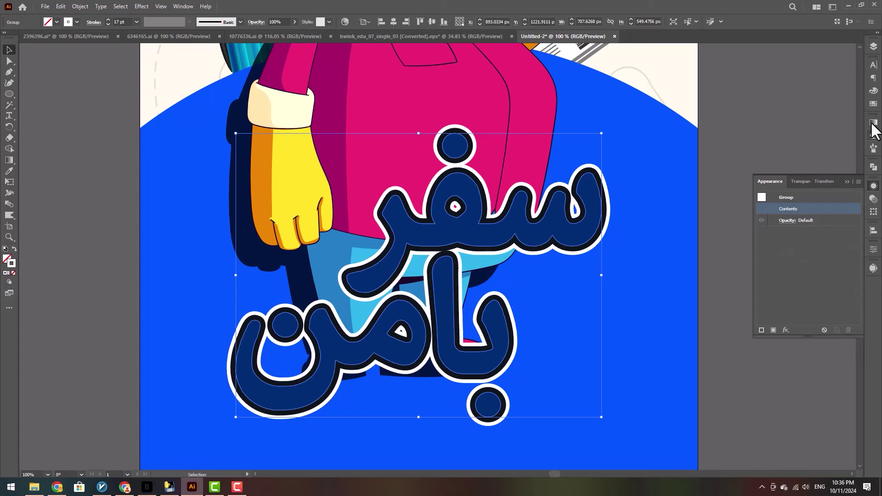
# Thicken the near-black stroke on the front navy lettering to 18 pt
pyautogui.click(873, 47)
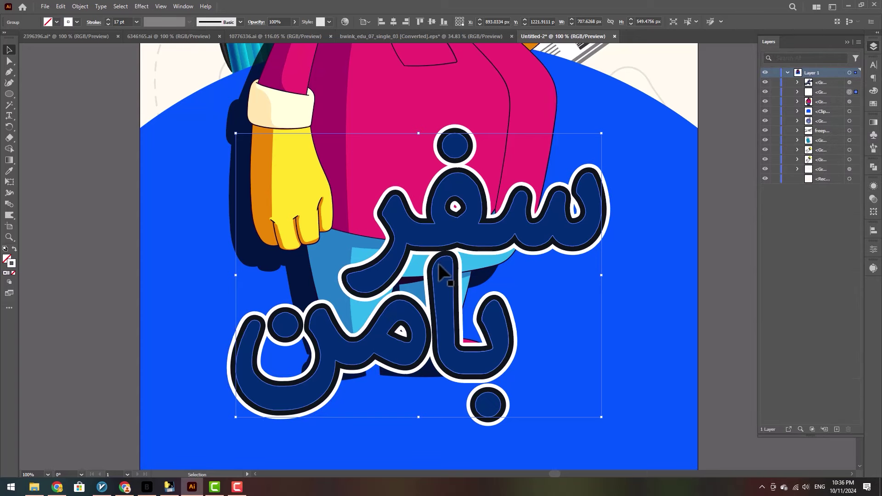
pyautogui.scroll(-1, 441, 276)
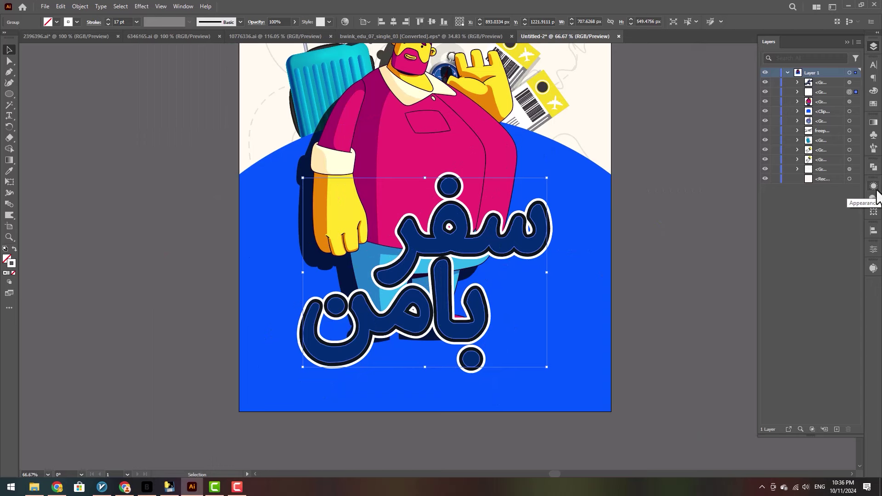
pyautogui.click(449, 307)
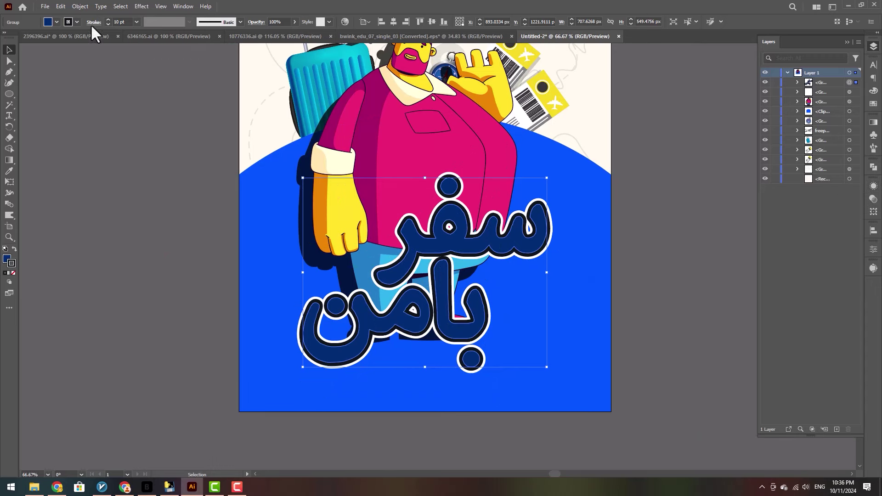
pyautogui.click(108, 19)
pyautogui.click(109, 20)
pyautogui.click(108, 20)
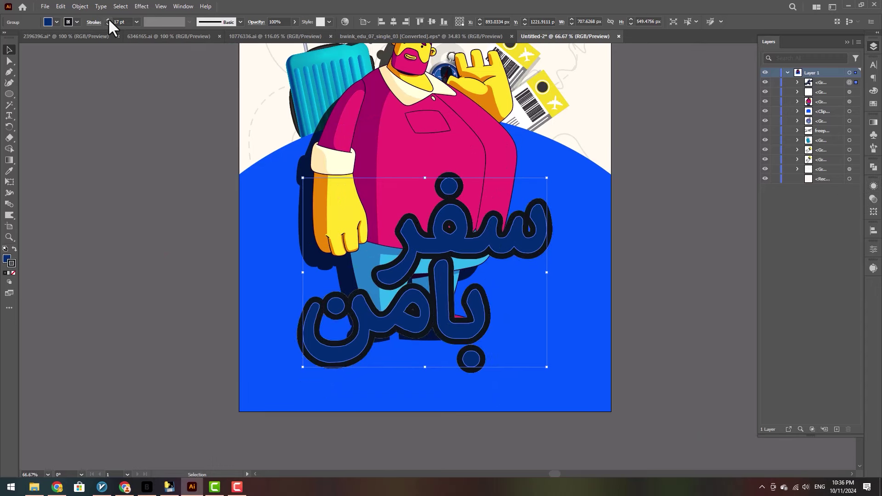
pyautogui.click(109, 20)
# Widen the white outline behind the lettering to a stroke weight of 32 pt
pyautogui.click(850, 92)
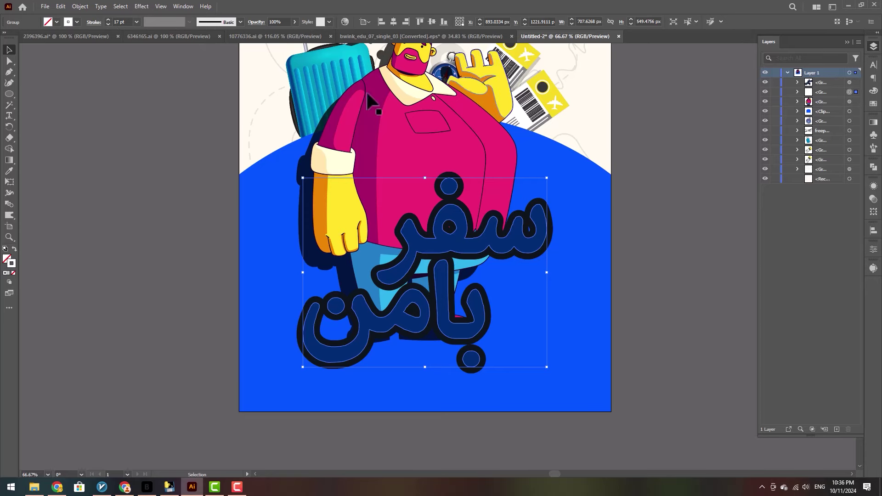
pyautogui.click(108, 19)
pyautogui.click(109, 20)
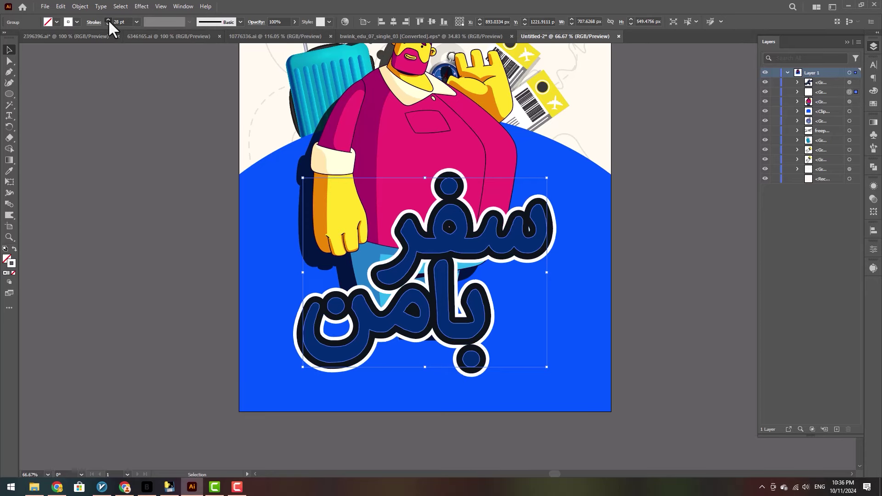
pyautogui.click(108, 19)
pyautogui.click(108, 20)
pyautogui.click(109, 20)
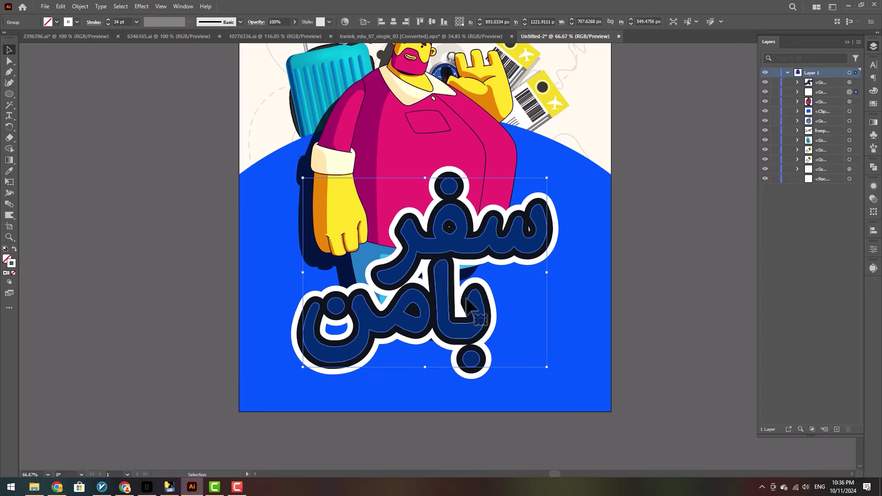
pyautogui.scroll(-2, 521, 294)
pyautogui.scroll(2, 497, 325)
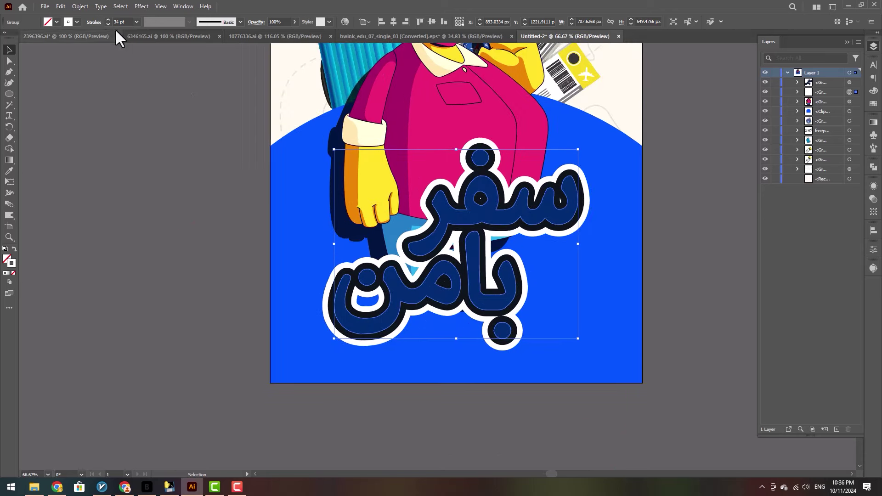
pyautogui.click(109, 25)
pyautogui.click(108, 25)
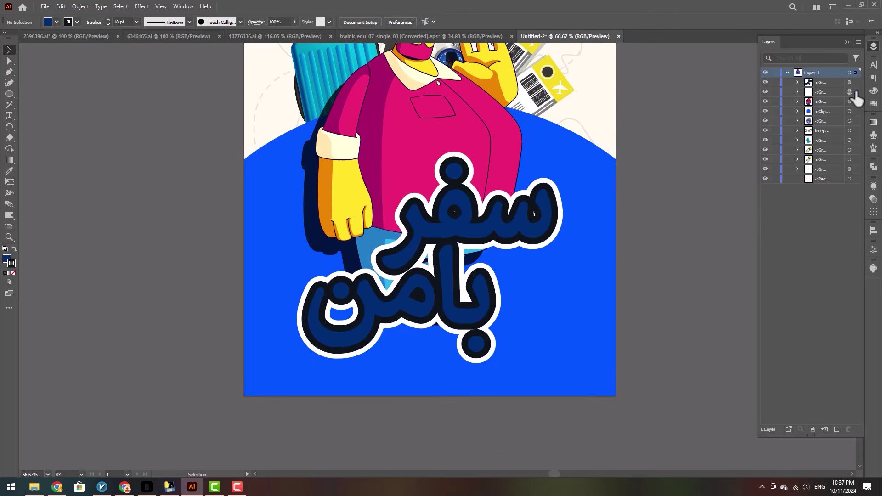
# Select the white outline group and inspect it by temporarily hiding the navy lettering in front
pyautogui.click(849, 92)
pyautogui.click(765, 83)
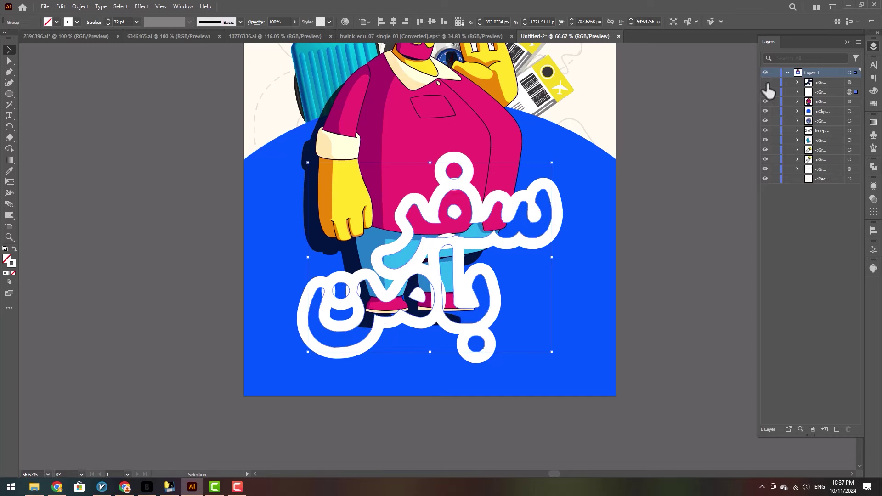
pyautogui.click(766, 83)
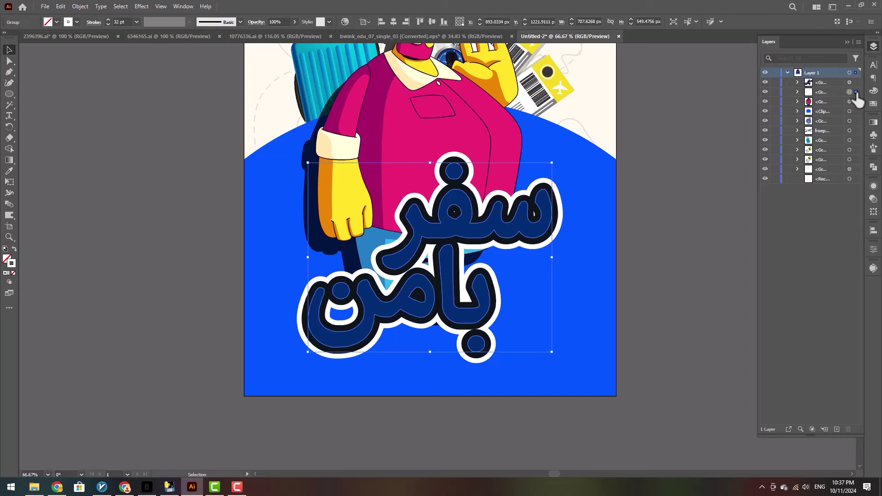
pyautogui.scroll(2, 488, 254)
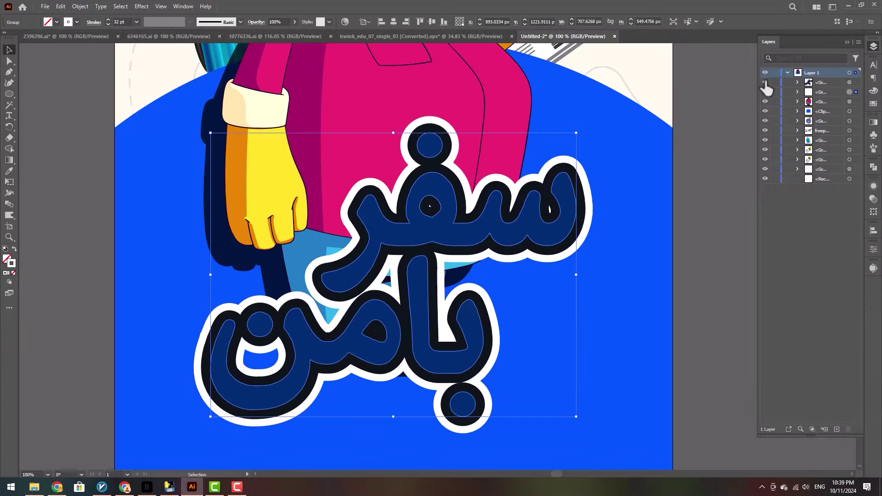
pyautogui.click(765, 83)
pyautogui.click(765, 83)
# Apply the 3D Inflate effect to the white outline group behind the lettering
pyautogui.click(141, 7)
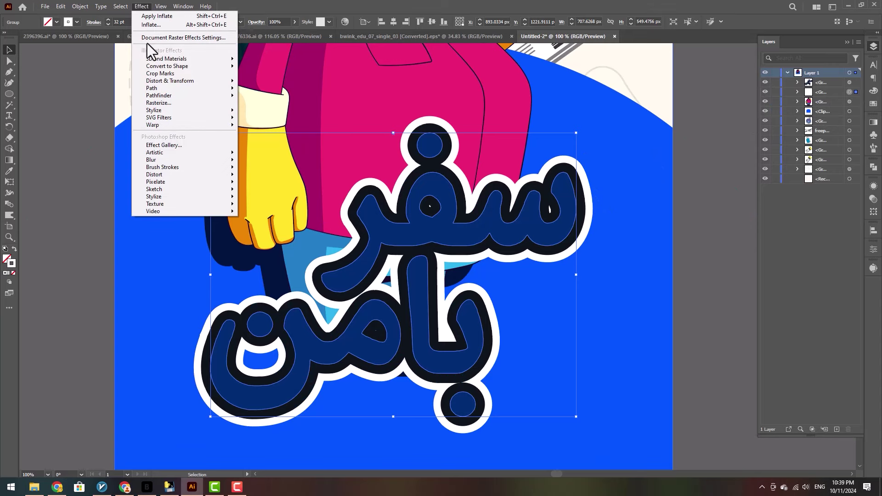
pyautogui.moveTo(156, 60)
pyautogui.click(270, 81)
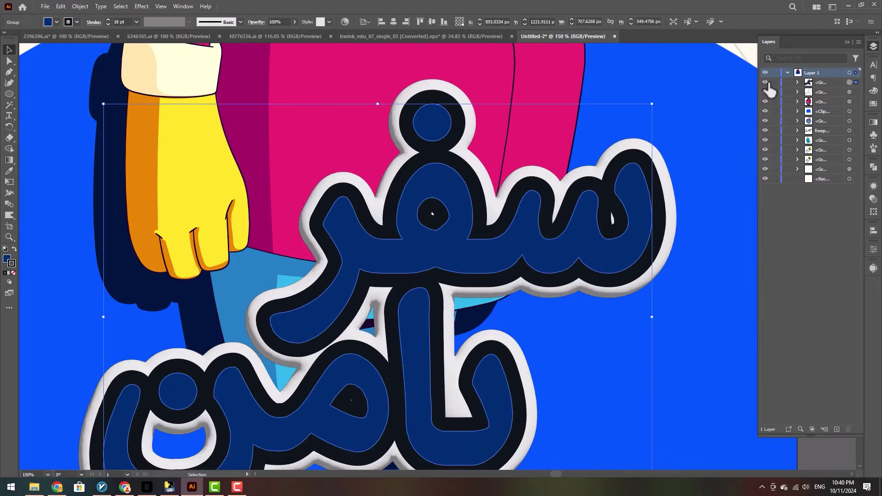
# Duplicate the front navy lettering group in place and select the copy lying just above the white outline
pyautogui.click(765, 83)
pyautogui.click(855, 83)
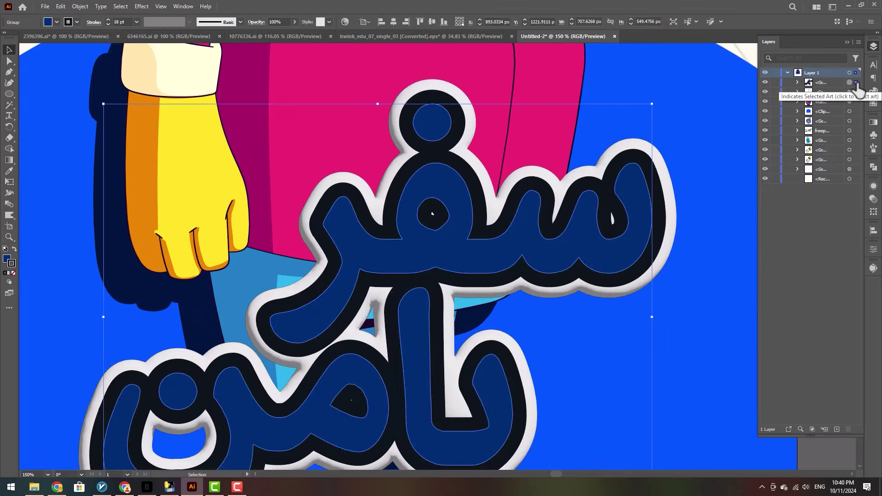
pyautogui.hotkey('ctrl', 'c')
pyautogui.hotkey('ctrl', 'f')
pyautogui.moveTo(825, 83); pyautogui.dragTo(832, 107)
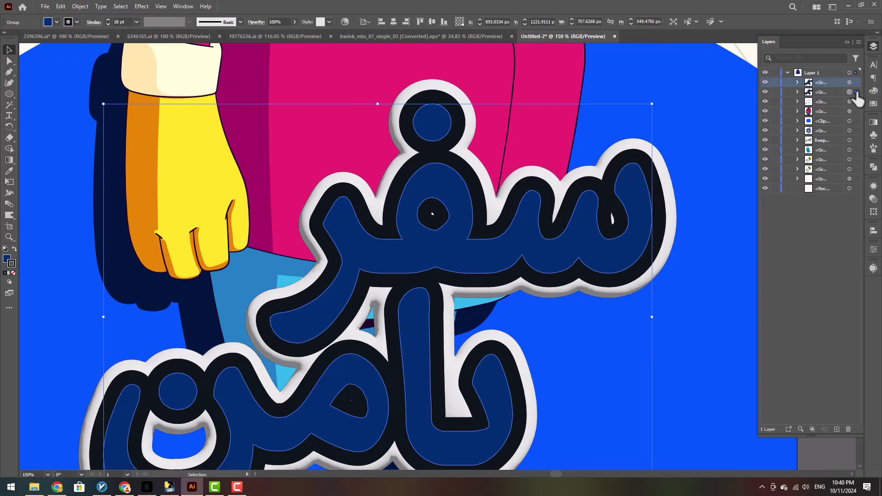
# Remove the fill from the lower lettering copy and set its stroke colour to black, 000000
pyautogui.click(57, 22)
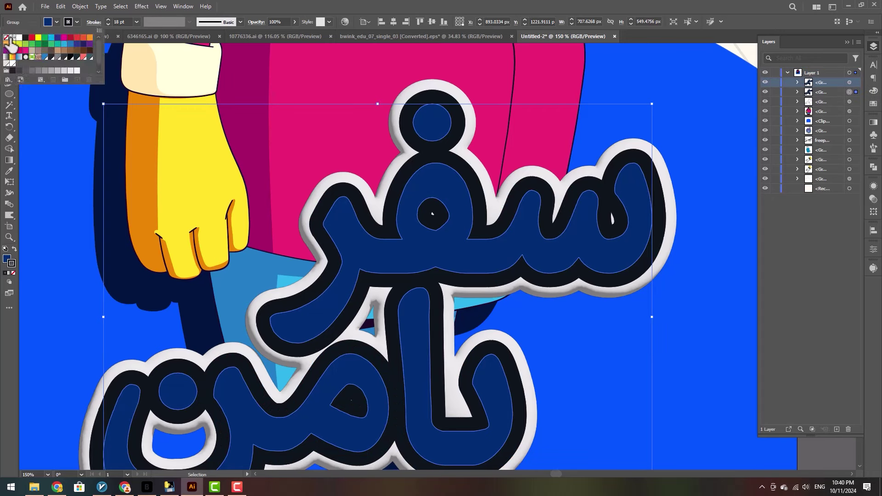
pyautogui.click(6, 38)
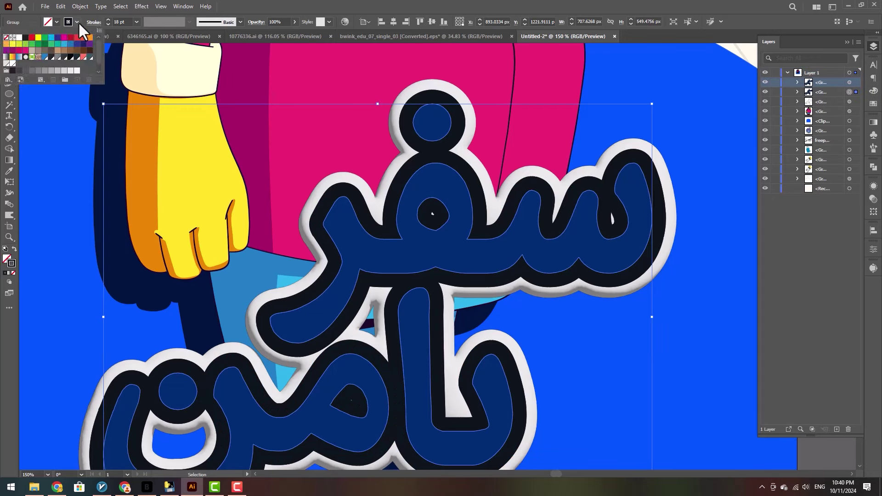
pyautogui.doubleClick(11, 263)
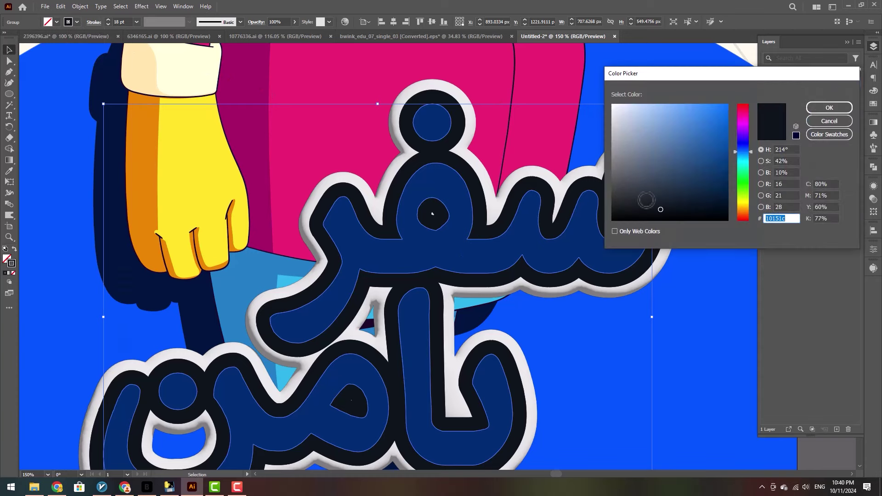
pyautogui.moveTo(668, 197); pyautogui.dragTo(606, 228)
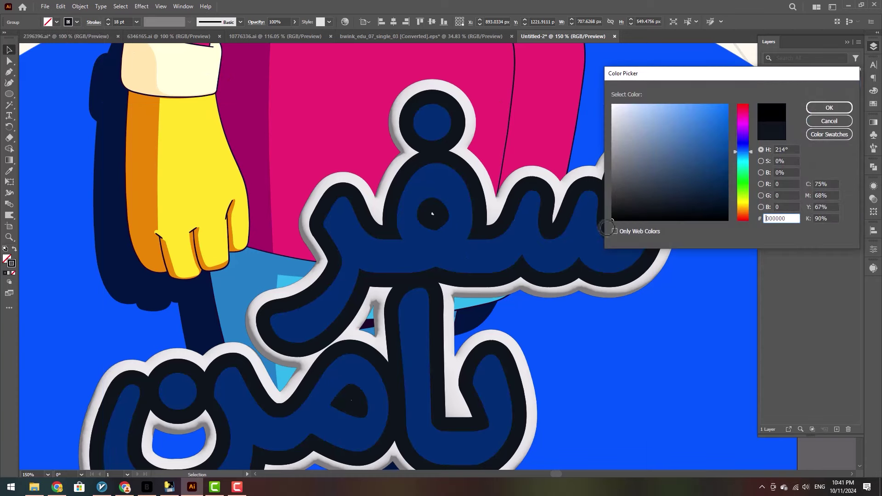
pyautogui.click(827, 106)
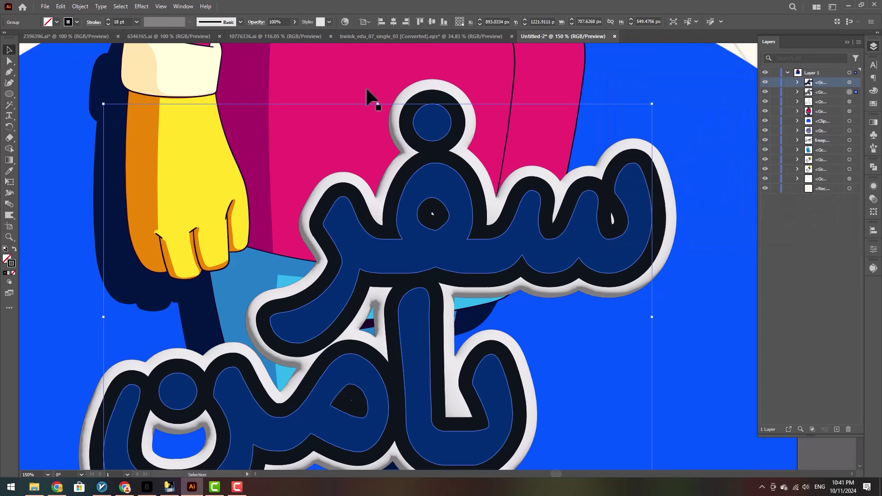
# Widen the black stroke on the lower lettering copy to 25 pt
pyautogui.click(108, 20)
pyautogui.click(108, 20)
pyautogui.click(107, 20)
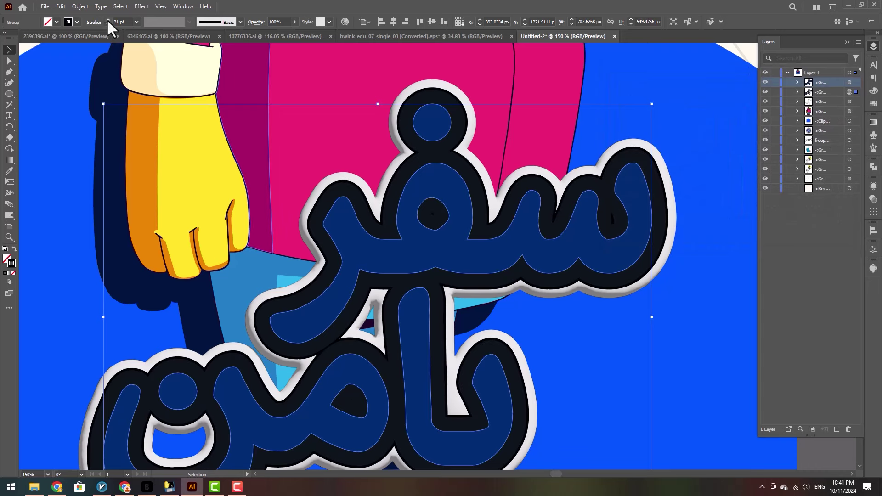
pyautogui.click(107, 20)
pyautogui.click(108, 20)
pyautogui.click(108, 20)
pyautogui.click(107, 20)
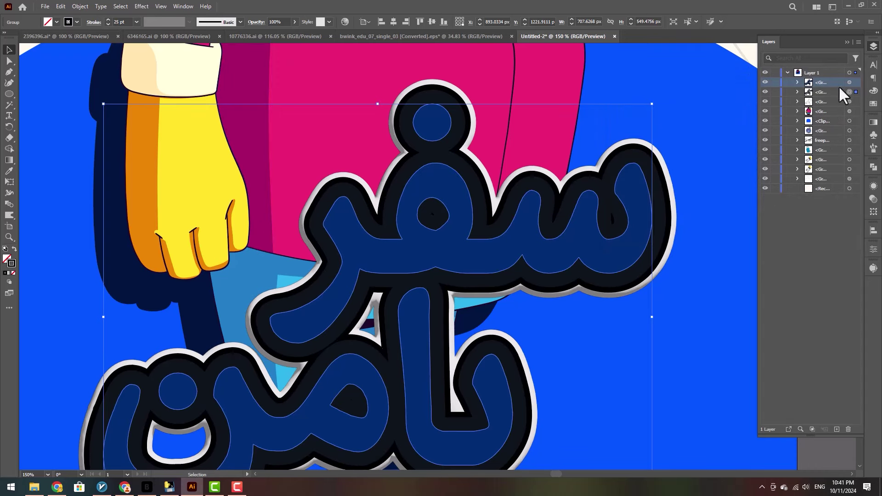
# Select the front navy lettering group and reduce its near-black stroke to 15 pt
pyautogui.click(855, 82)
pyautogui.click(108, 24)
pyautogui.click(108, 24)
pyautogui.click(107, 24)
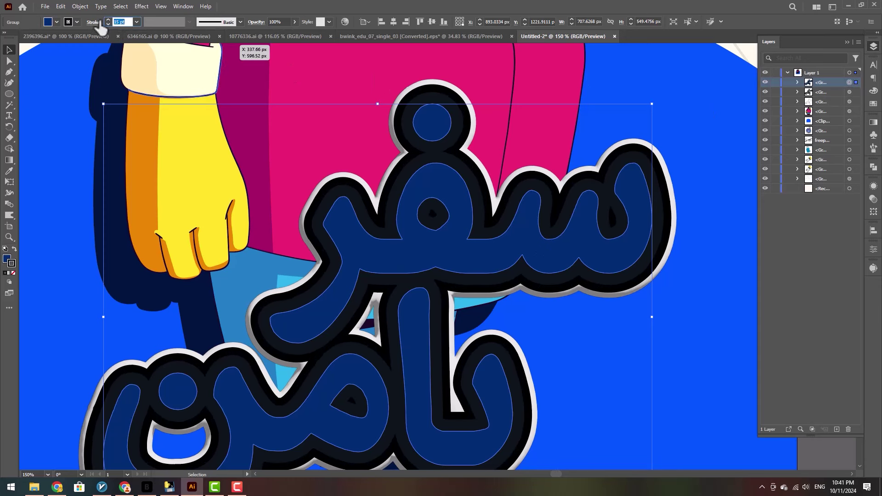
# Select the inflated white outline group, widen its stroke to 37 pt, and deselect it
pyautogui.click(854, 92)
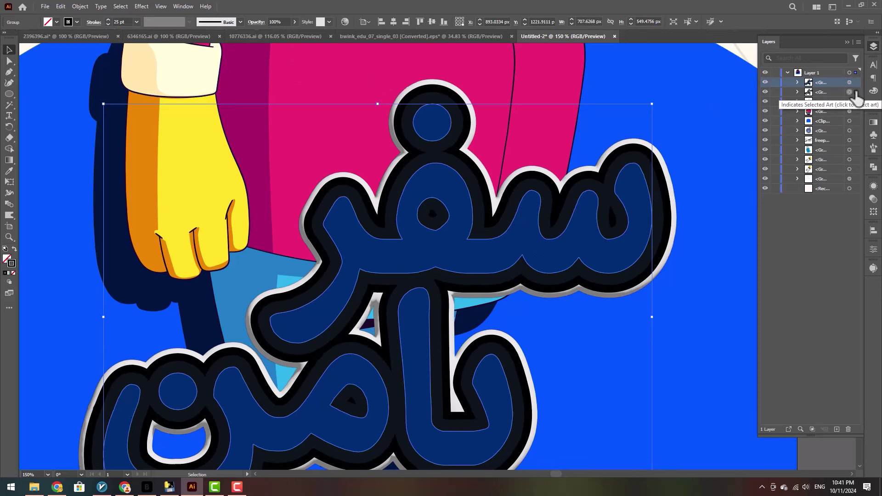
pyautogui.click(855, 102)
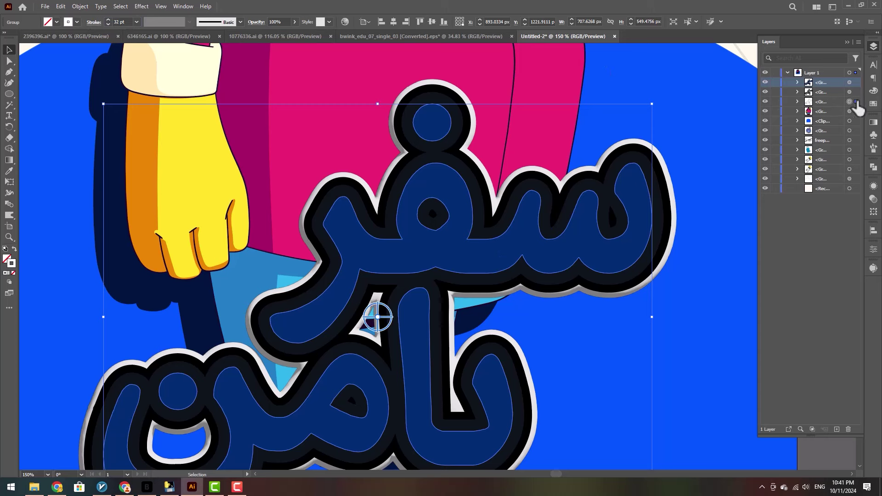
pyautogui.click(108, 19)
pyautogui.click(108, 19)
pyautogui.click(108, 19)
pyautogui.click(108, 20)
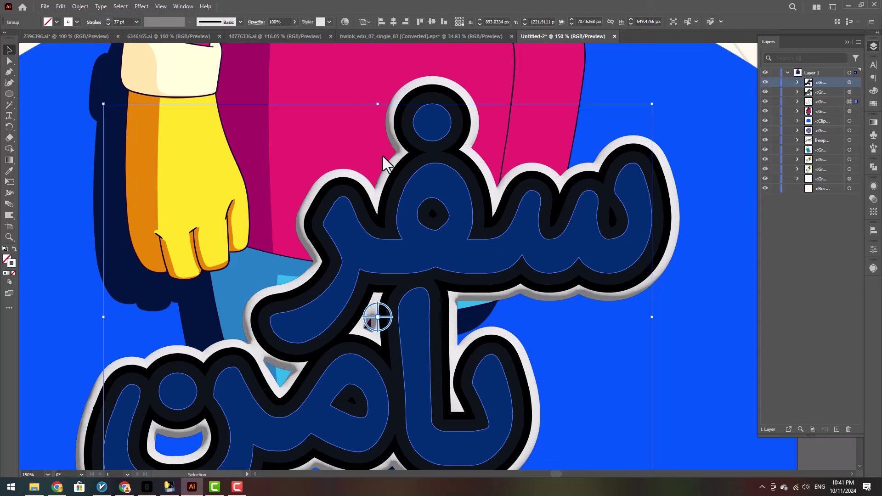
pyautogui.click(681, 279)
# Change the fill of the front lettering to the brighter blue 003c93
pyautogui.hotkey('ctrl', '0')
pyautogui.hotkey('ctrl', '1')
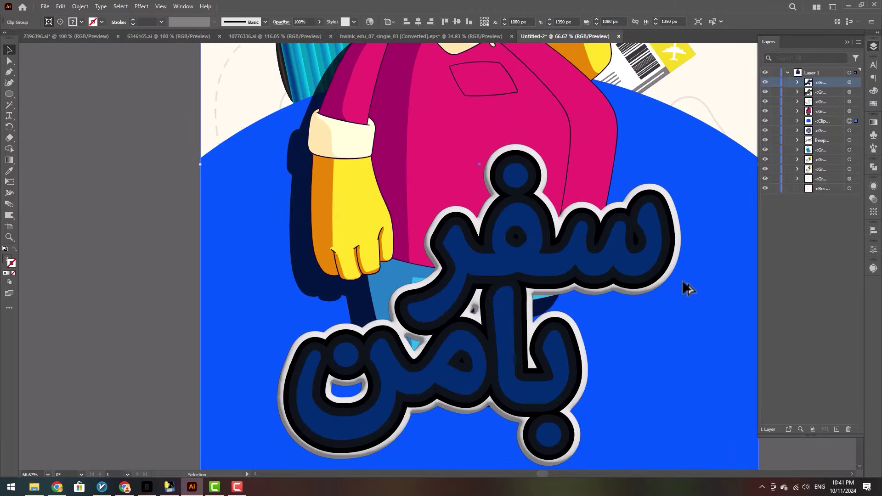
pyautogui.hotkey('ctrl', '+')
pyautogui.click(634, 212)
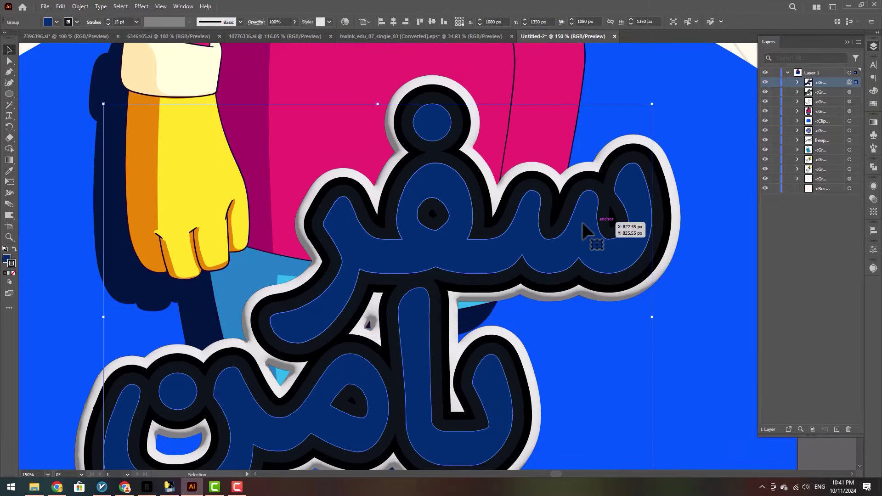
pyautogui.doubleClick(7, 259)
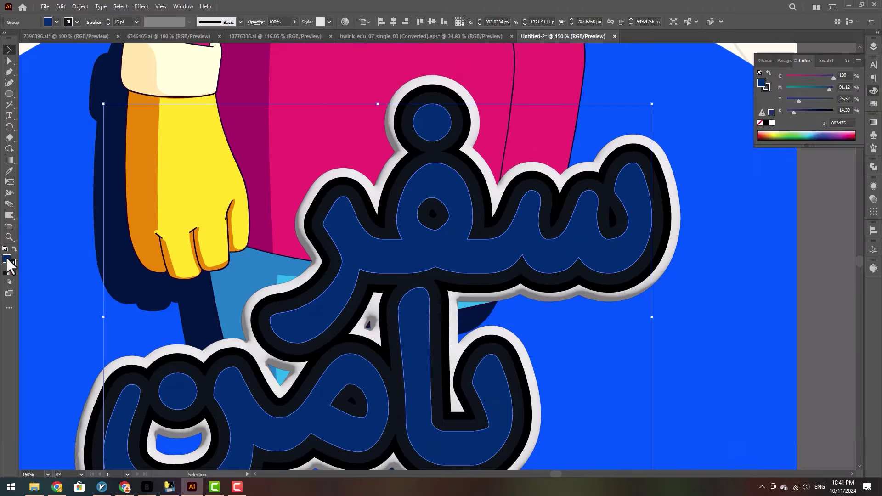
pyautogui.click(723, 164)
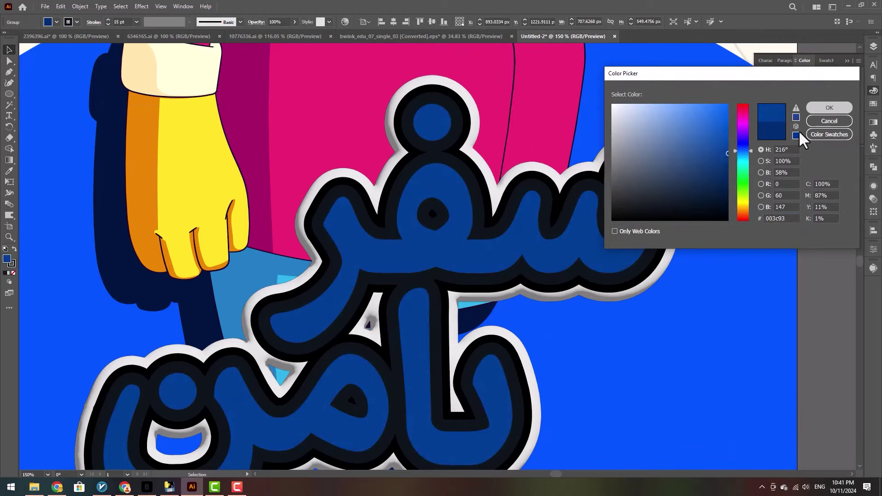
pyautogui.press('Return')
# Draw a short curved path with the Pen tool inside the rounded tip of the first letter of "سفر"
pyautogui.hotkey('ctrl', '-')
pyautogui.hotkey('ctrl', '-')
pyautogui.scroll(2, 657, 257)
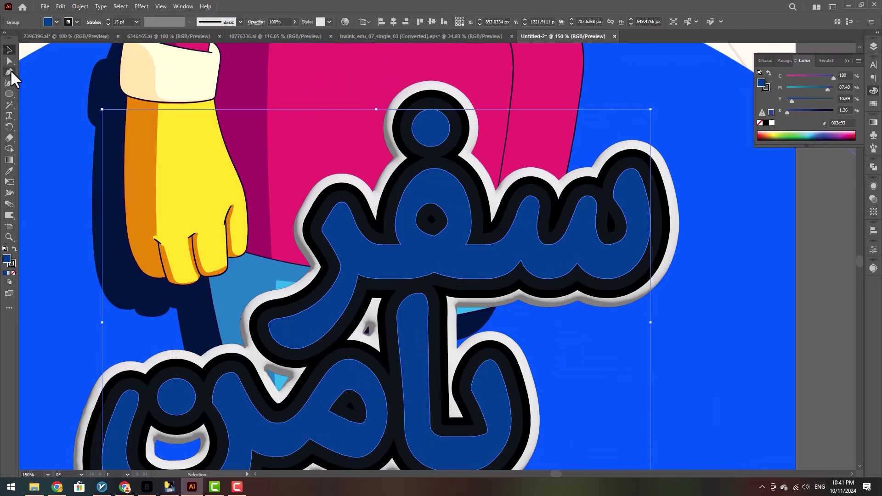
pyautogui.rightClick(10, 72)
pyautogui.click(63, 75)
pyautogui.scroll(1, 634, 193)
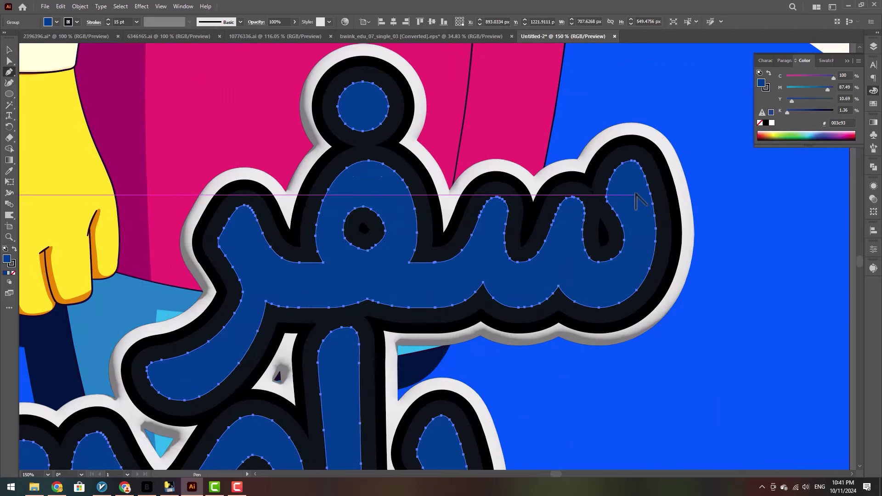
pyautogui.click(631, 179)
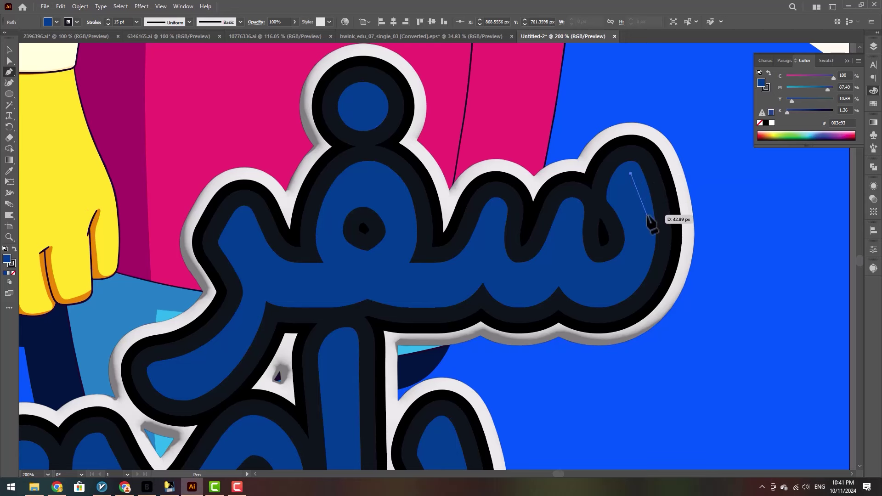
pyautogui.moveTo(647, 214); pyautogui.dragTo(647, 240)
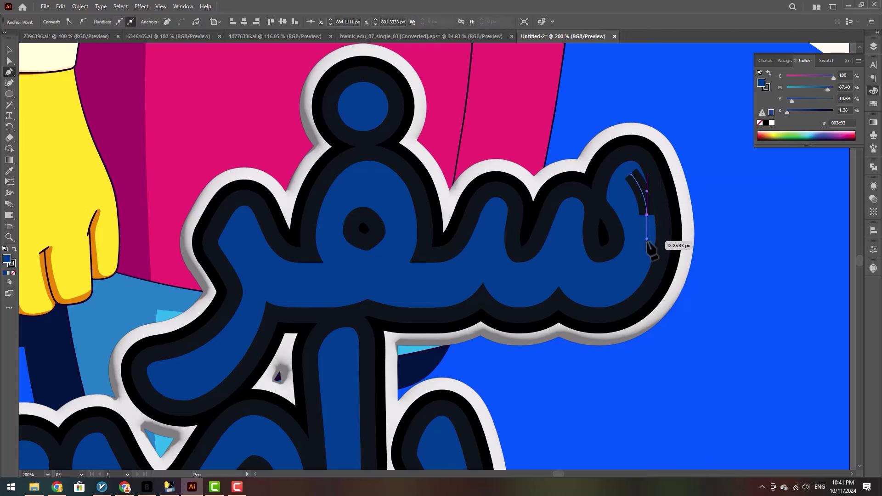
# Give the new curved path a white (ffffff) stroke and no fill
pyautogui.press('i')
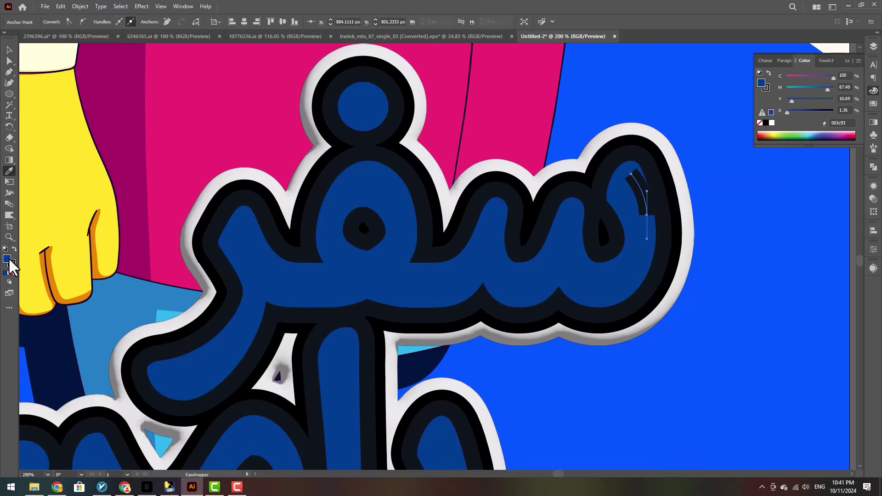
pyautogui.doubleClick(9, 260)
pyautogui.moveTo(627, 122); pyautogui.dragTo(612, 105)
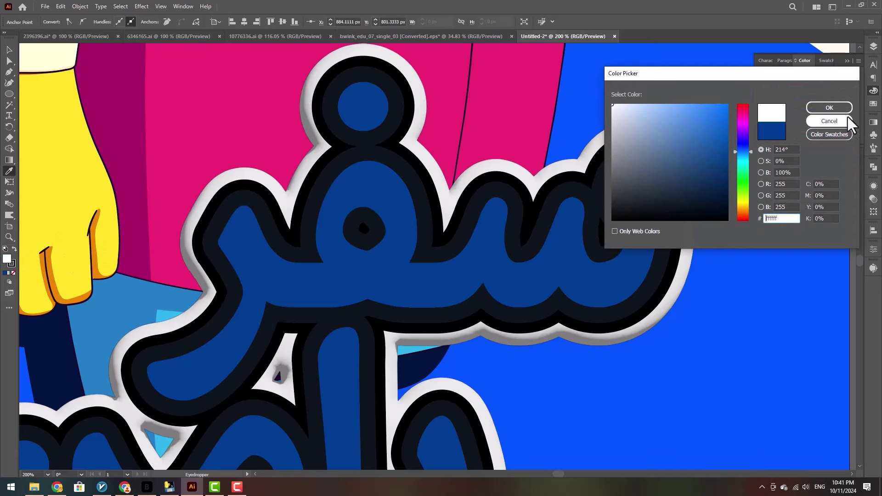
pyautogui.click(831, 109)
pyautogui.hotkey('shift', 'x')
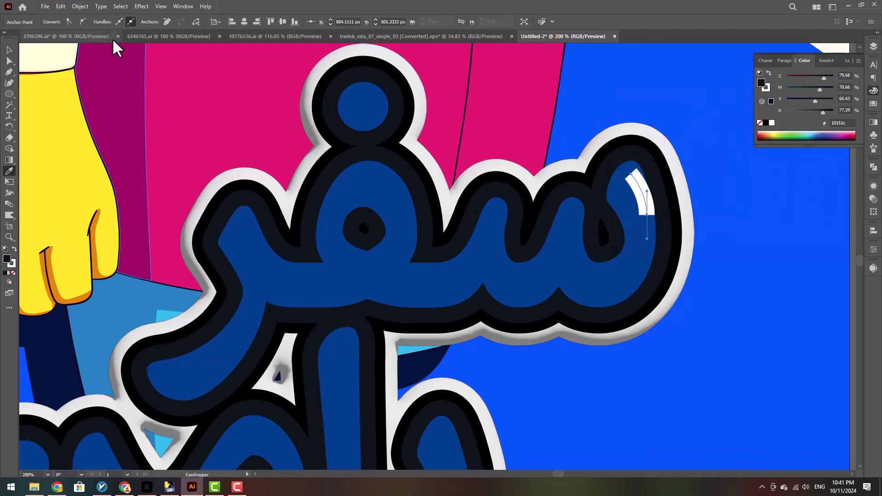
pyautogui.click(9, 51)
pyautogui.click(636, 193)
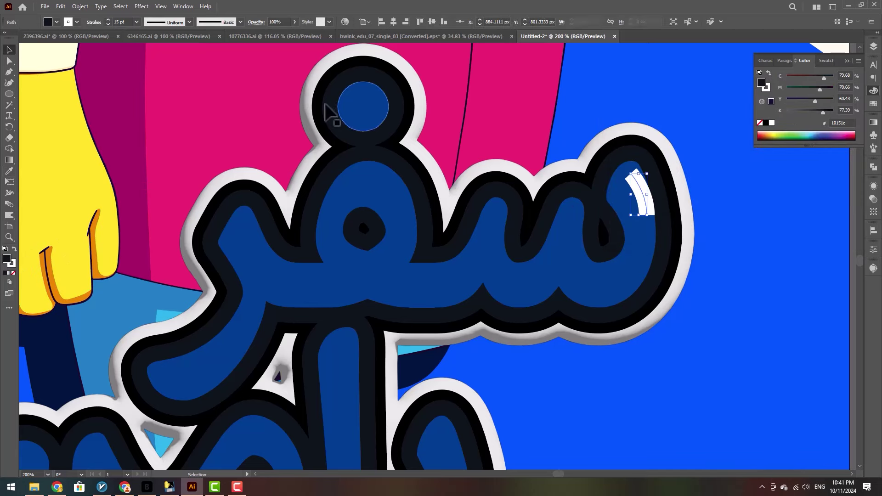
pyautogui.click(56, 23)
pyautogui.click(6, 38)
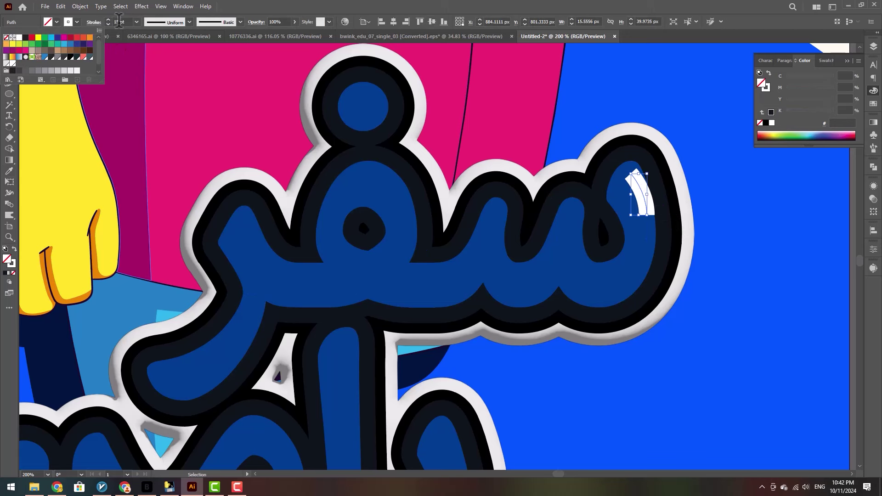
# Thin the white highlight stroke to 4 pt, taper it with Width Profile 1, and deselect it
pyautogui.click(108, 24)
pyautogui.click(108, 24)
pyautogui.click(108, 25)
pyautogui.click(108, 24)
pyautogui.click(108, 24)
pyautogui.click(108, 24)
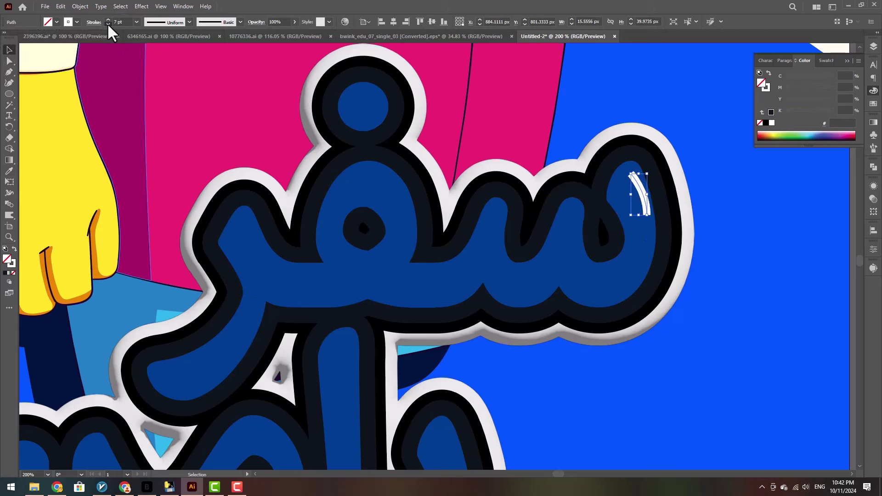
pyautogui.click(170, 30)
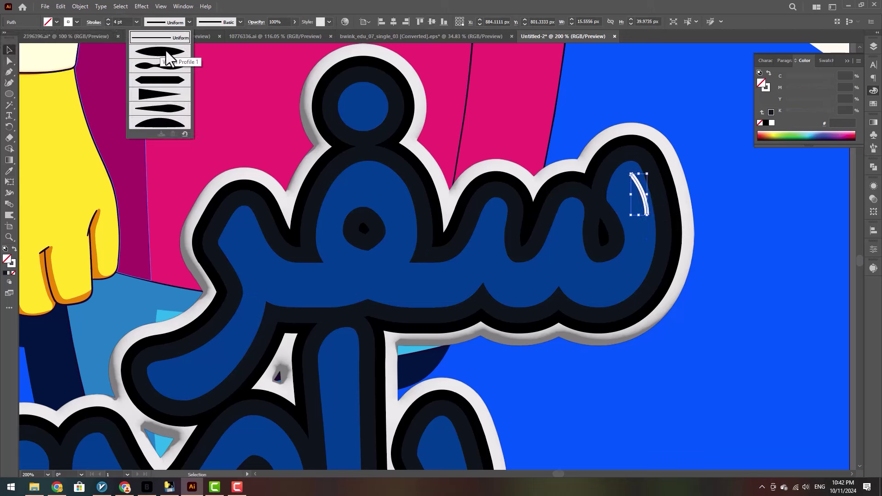
pyautogui.click(173, 55)
pyautogui.click(754, 281)
# Rotate the tapered white highlight slightly so that it follows the outer edge of the letter's tip
pyautogui.scroll(3, 664, 230)
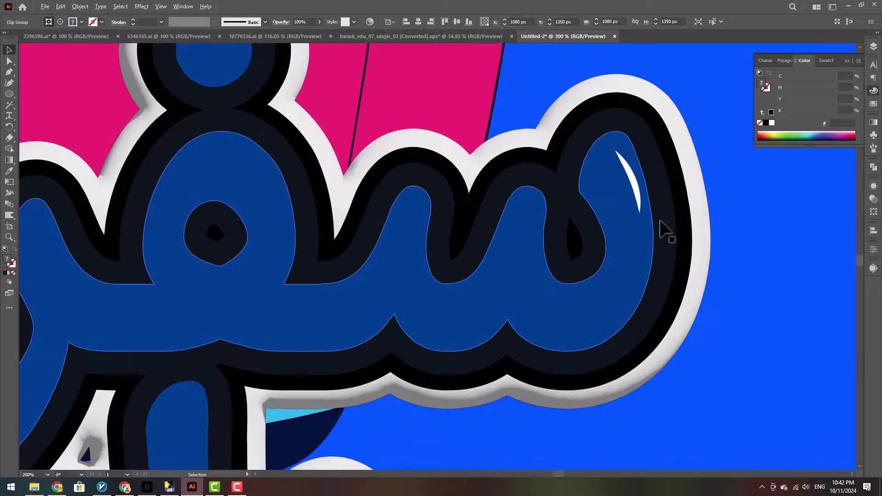
pyautogui.click(636, 207)
pyautogui.moveTo(636, 209); pyautogui.dragTo(625, 180)
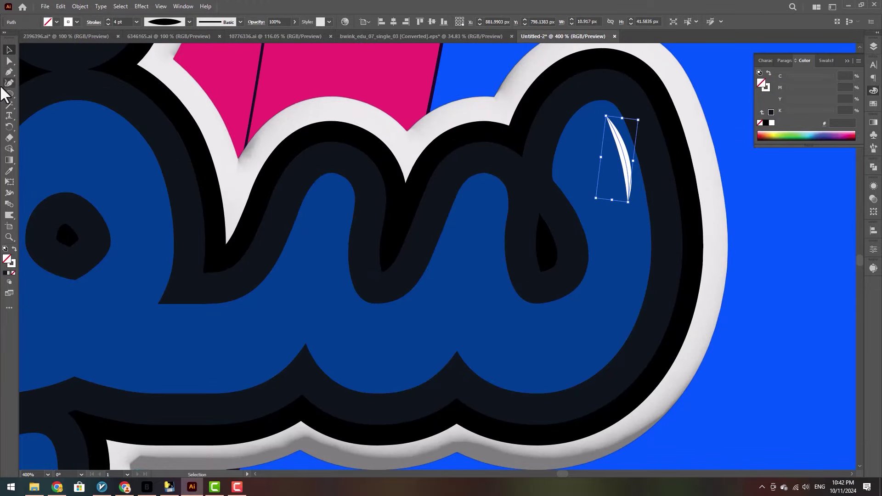
# Draw a small white-filled ellipse without a stroke, about 5.3 x 8.4 px, below the tapered highlight on the letter
pyautogui.moveTo(9, 73); pyautogui.dragTo(27, 74)
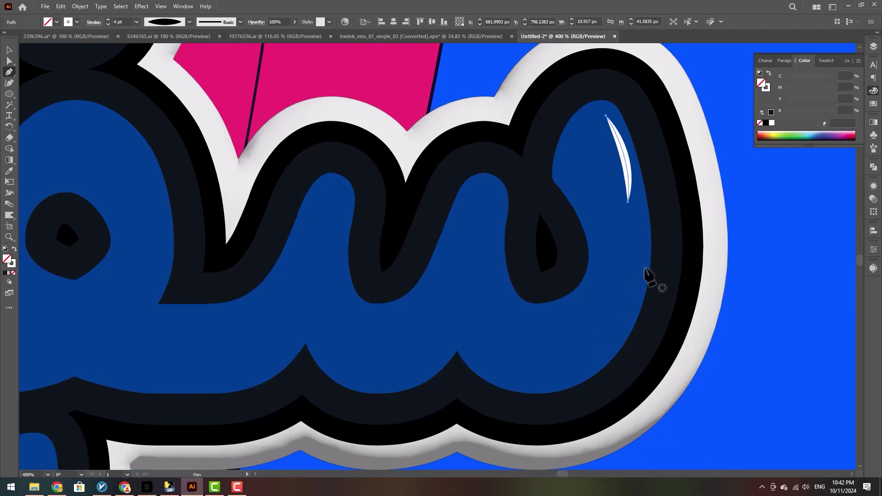
pyautogui.click(9, 94)
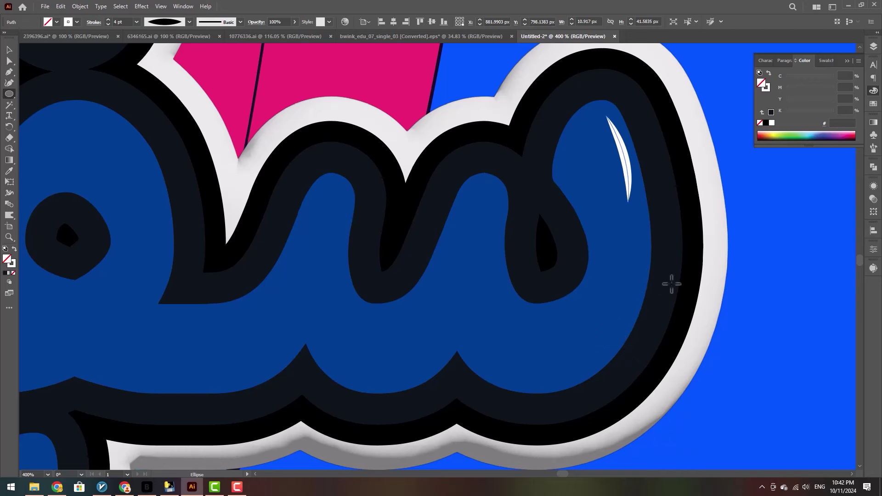
pyautogui.moveTo(635, 259); pyautogui.dragTo(646, 278)
pyautogui.hotkey('shift', 'x')
pyautogui.press('v')
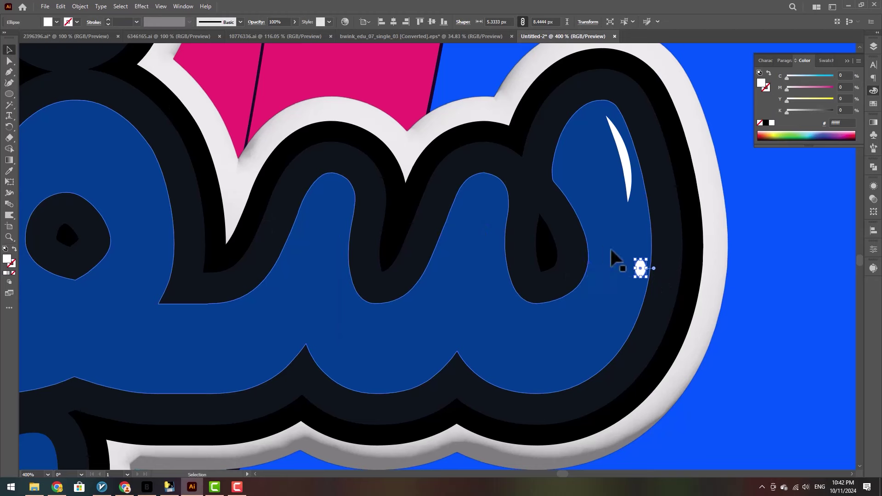
# Draw a curved highlight path about 24 x 35.6 px below the white dot, following the letter's lower outer edge
pyautogui.moveTo(7, 72); pyautogui.dragTo(34, 71)
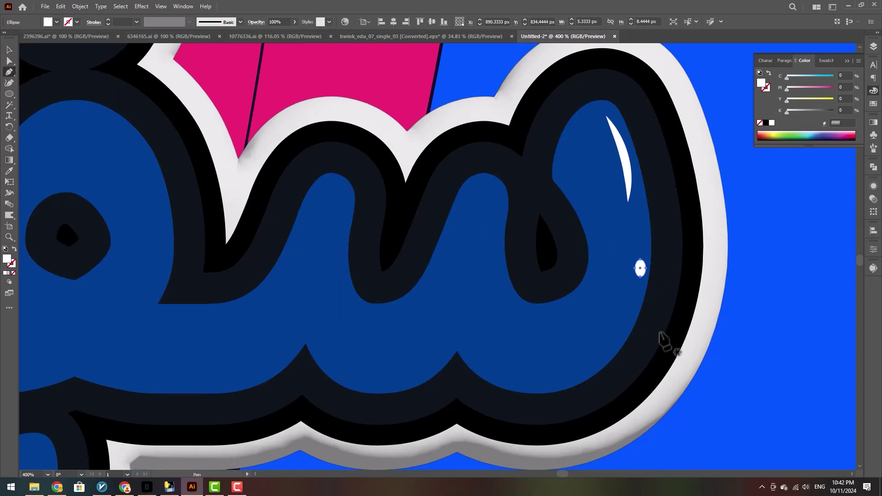
pyautogui.click(634, 291)
pyautogui.moveTo(586, 364); pyautogui.dragTo(538, 384)
pyautogui.press('v')
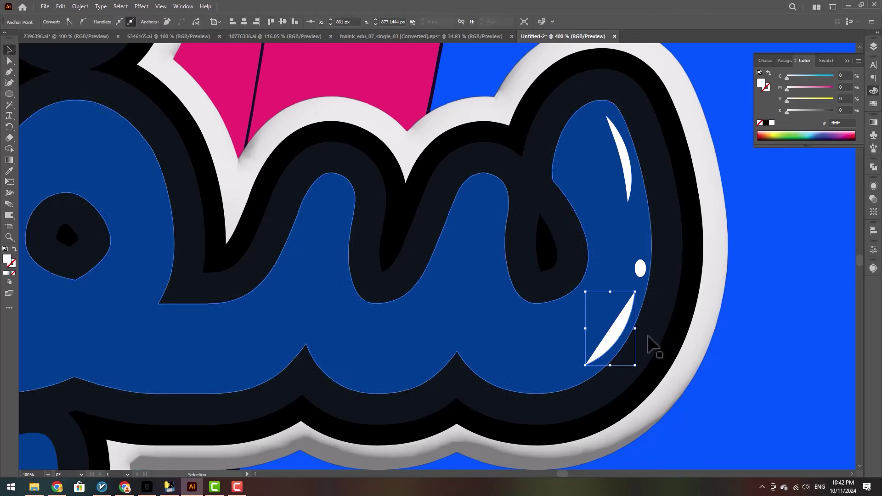
# Give the lower highlight path a 4 pt white stroke without fill and taper it with Width Profile 1
pyautogui.click(621, 330)
pyautogui.press('i')
pyautogui.click(630, 183)
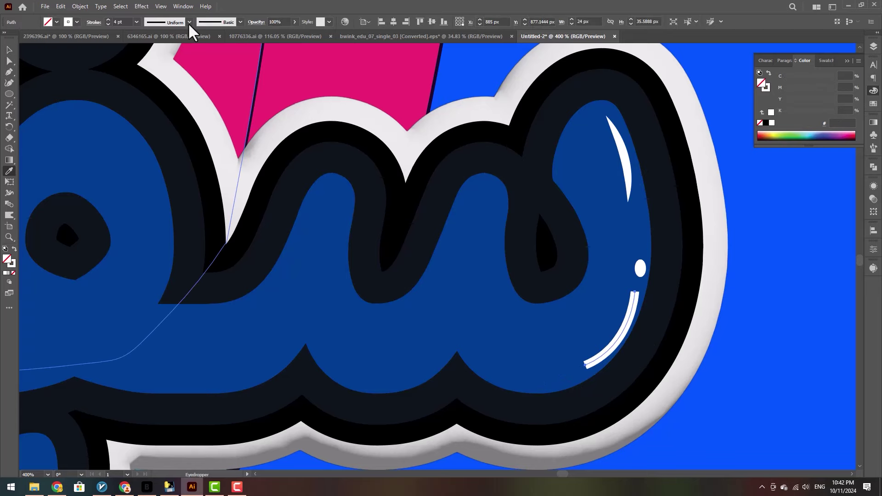
pyautogui.click(188, 22)
pyautogui.click(183, 54)
pyautogui.click(4, 46)
pyautogui.click(777, 335)
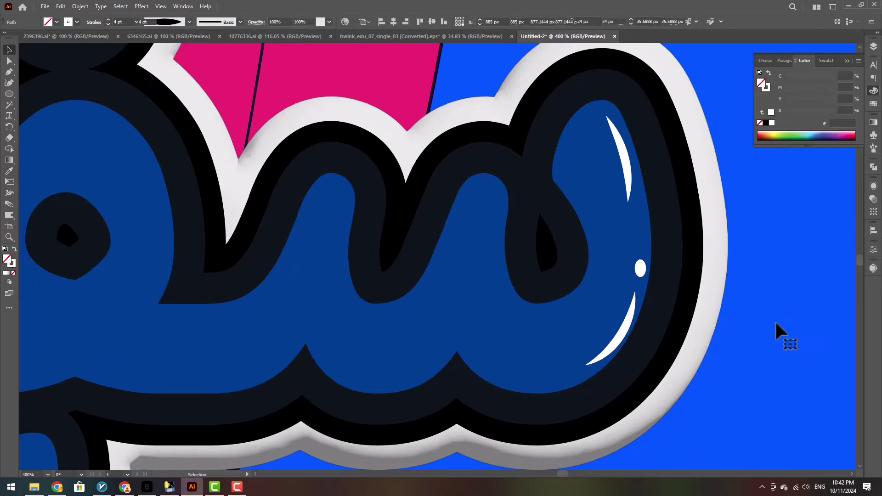
# Shift the lower tapered highlight about 2 px inward from the letter's outer edge
pyautogui.scroll(-5, 781, 336)
pyautogui.scroll(4, 787, 337)
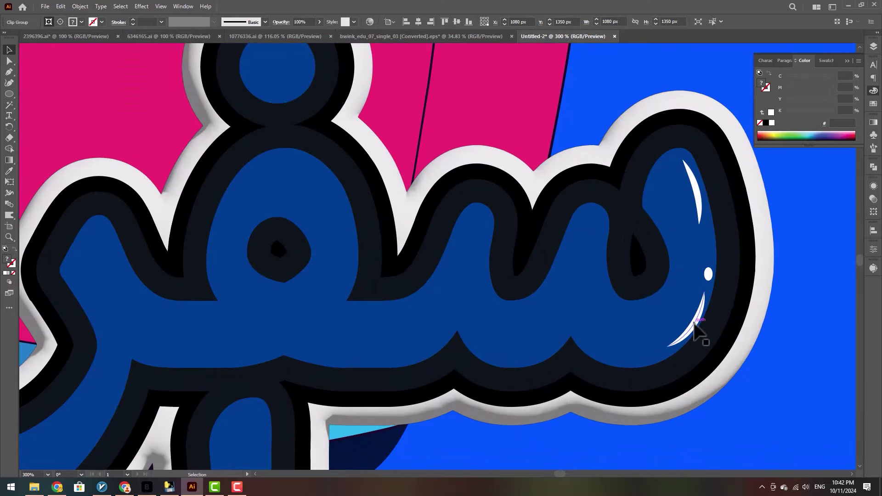
pyautogui.click(740, 334)
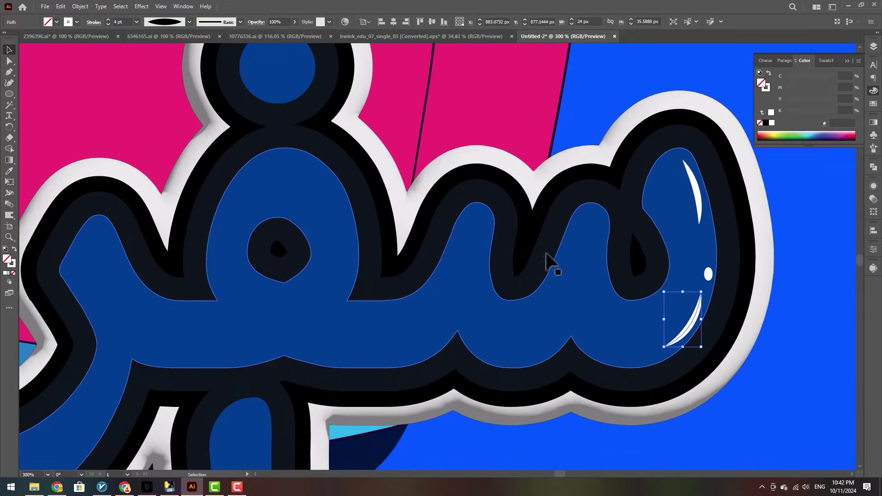
# Draw thin 1 pt white curves on the tips of the two teeth of the س and along the slope between them
pyautogui.press('p')
pyautogui.click(572, 221)
pyautogui.moveTo(593, 209); pyautogui.dragTo(606, 210)
pyautogui.click(483, 211)
pyautogui.moveTo(487, 237); pyautogui.dragTo(480, 251)
pyautogui.click(519, 303)
pyautogui.moveTo(555, 268); pyautogui.dragTo(571, 233)
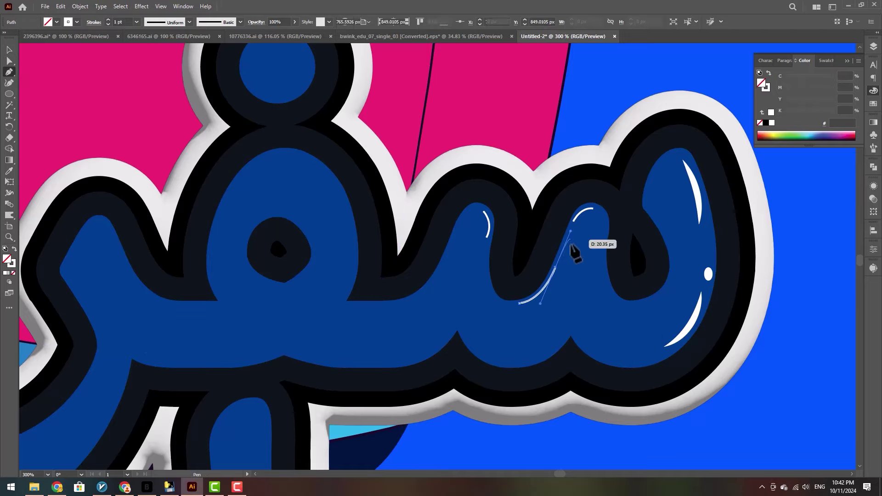
pyautogui.click(560, 259)
pyautogui.click(565, 241)
# Add thin white highlight lines around the notch and along the lower curves of the س
pyautogui.click(350, 321)
pyautogui.moveTo(402, 372); pyautogui.dragTo(425, 382)
pyautogui.click(412, 378)
pyautogui.click(429, 382)
# Draw thin white curves along the top of the ف loop and beside its inner hole
pyautogui.click(297, 136)
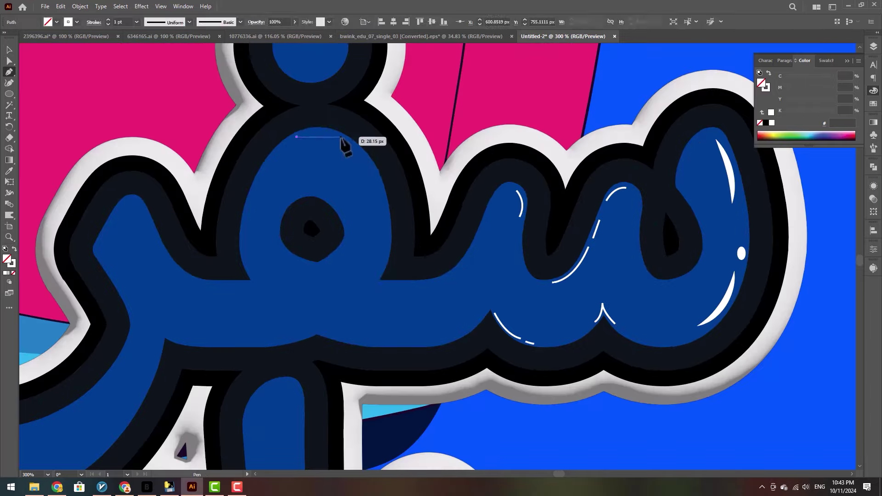
pyautogui.click(349, 141)
pyautogui.moveTo(340, 137); pyautogui.dragTo(371, 171)
pyautogui.click(349, 230)
pyautogui.moveTo(340, 249); pyautogui.dragTo(330, 253)
# Draw two thin white highlight dashes along the lower edge of the stroke joining the ف and the س
pyautogui.scroll(-1, 340, 294)
pyautogui.click(345, 317)
pyautogui.moveTo(383, 322); pyautogui.dragTo(393, 324)
pyautogui.click(408, 322)
pyautogui.moveTo(431, 323); pyautogui.dragTo(439, 323)
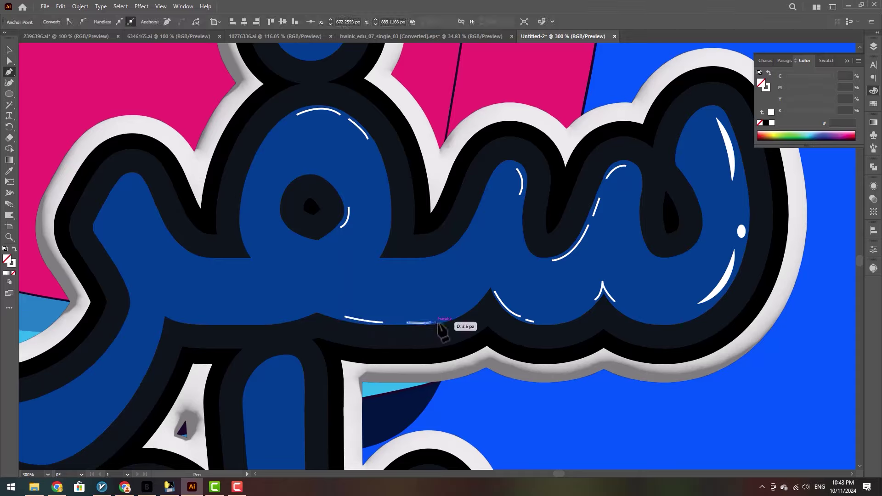
# Draw thin white highlight lines on the tip, slopes and inner tail edge of the ر, and around its tail end
pyautogui.click(145, 190)
pyautogui.moveTo(131, 317); pyautogui.dragTo(219, 238)
pyautogui.click(220, 239)
pyautogui.moveTo(197, 279); pyautogui.dragTo(187, 290)
pyautogui.click(79, 340)
pyautogui.moveTo(87, 362); pyautogui.dragTo(100, 374)
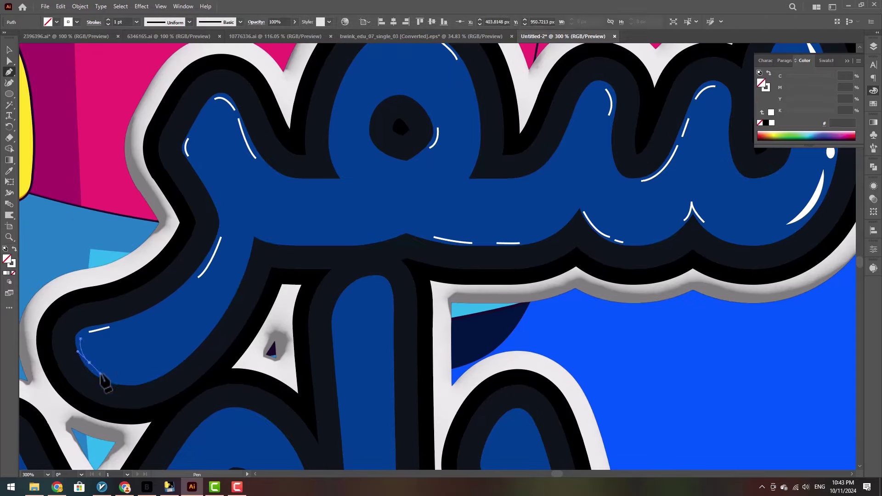
pyautogui.click(152, 377)
pyautogui.moveTo(200, 340); pyautogui.dragTo(218, 319)
pyautogui.click(273, 312)
# Draw thin white highlight curves over the tip and down the outer edge of the ب in the lower word
pyautogui.moveTo(446, 453); pyautogui.dragTo(483, 165)
pyautogui.click(480, 204)
pyautogui.moveTo(504, 200); pyautogui.dragTo(511, 207)
pyautogui.click(510, 206)
pyautogui.moveTo(522, 240); pyautogui.dragTo(525, 251)
pyautogui.click(527, 263)
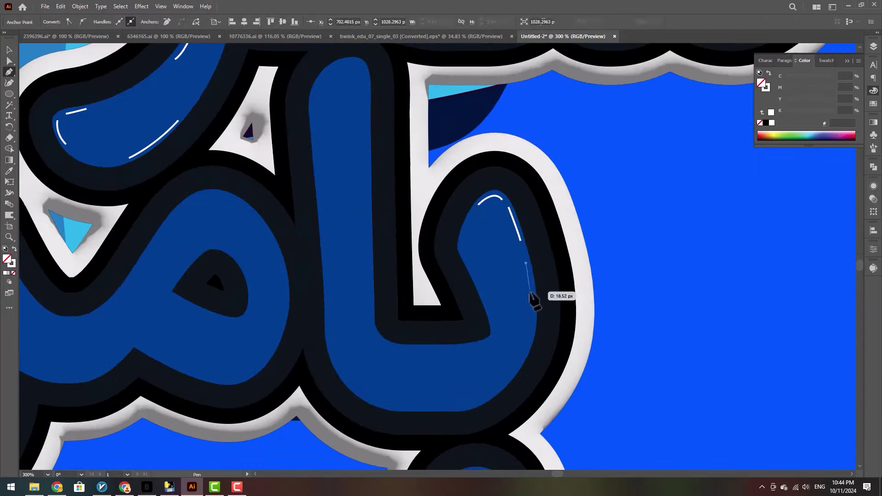
pyautogui.moveTo(533, 299); pyautogui.dragTo(531, 312)
pyautogui.click(533, 317)
# Add thin white highlights to the inner corner, the upright stroke, the lower curve and the dot of با
pyautogui.scroll(-2, 615, 342)
pyautogui.click(440, 349)
pyautogui.moveTo(410, 314); pyautogui.dragTo(410, 294)
pyautogui.click(410, 304)
pyautogui.moveTo(354, 114); pyautogui.dragTo(355, 131)
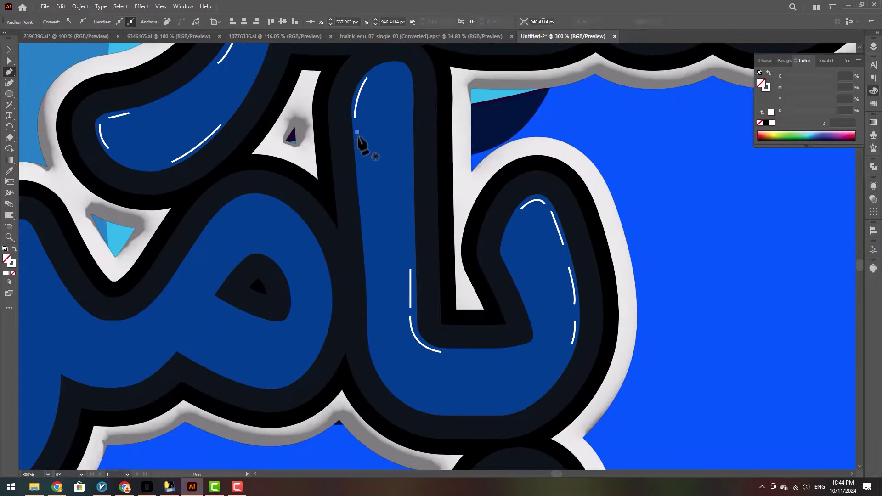
pyautogui.scroll(-1, 376, 200)
pyautogui.click(405, 334)
pyautogui.moveTo(493, 408); pyautogui.dragTo(489, 429)
# Draw thin white highlight lines around the inner hole of the م and along its lower edge
pyautogui.click(270, 249)
pyautogui.click(261, 262)
pyautogui.moveTo(313, 283); pyautogui.dragTo(296, 292)
pyautogui.scroll(2, 119, 319)
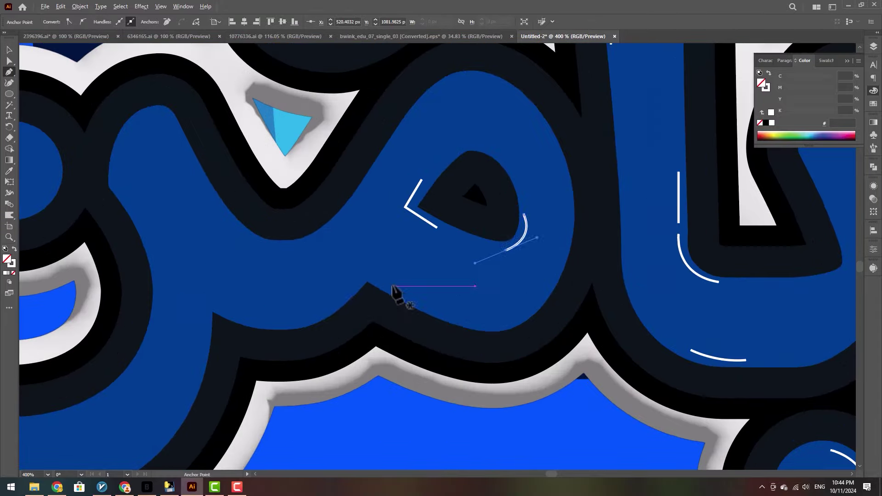
pyautogui.click(392, 288)
pyautogui.click(268, 322)
# Draw thin white highlights on the upper tip of the ن where it joins the م, down its slope and into the valley
pyautogui.click(293, 157)
pyautogui.moveTo(319, 176); pyautogui.dragTo(325, 192)
pyautogui.click(325, 186)
pyautogui.click(346, 226)
pyautogui.moveTo(431, 290); pyautogui.dragTo(462, 284)
pyautogui.click(257, 229)
# Draw thin white highlight curves inside the dot of the ن and along the inner edge of its bowl
pyautogui.moveTo(115, 243); pyautogui.dragTo(123, 255)
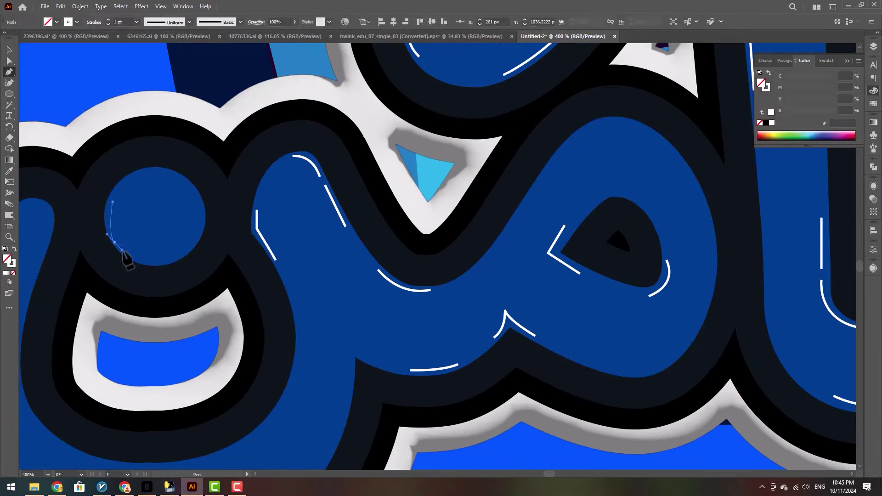
pyautogui.scroll(-2, 214, 278)
pyautogui.click(386, 271)
pyautogui.moveTo(413, 247); pyautogui.dragTo(416, 234)
pyautogui.scroll(2, 398, 263)
pyautogui.click(417, 235)
# Draw thin white highlights over the free tip of the ن and along the bottom outer edge of its bowl
pyautogui.click(244, 183)
pyautogui.moveTo(233, 160); pyautogui.dragTo(226, 160)
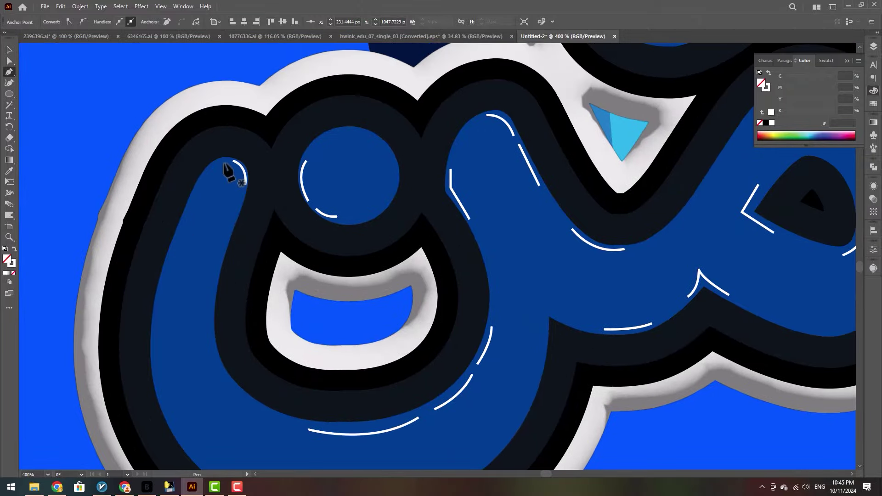
pyautogui.click(223, 160)
pyautogui.scroll(-1, 184, 211)
pyautogui.click(199, 301)
pyautogui.moveTo(278, 334); pyautogui.dragTo(287, 333)
# Draw thin white highlight curves along the upper and lower edges of the dot above the ف
pyautogui.scroll(-4, 434, 305)
pyautogui.scroll(5, 514, 165)
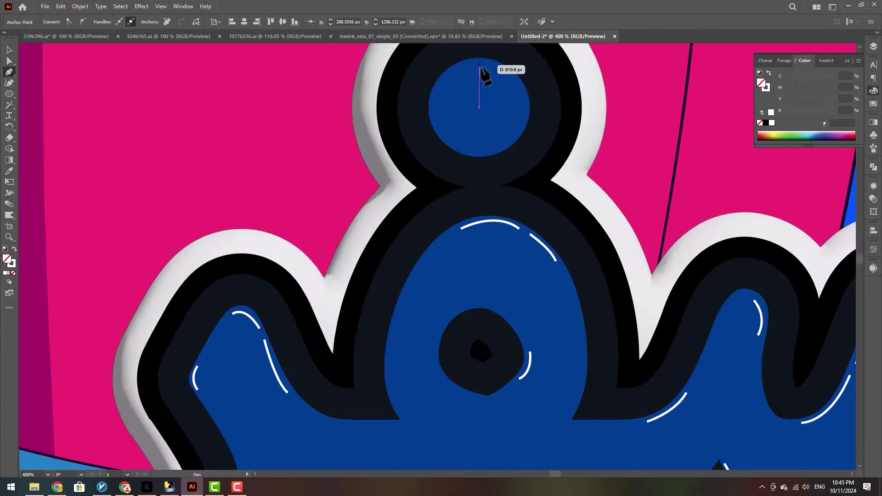
pyautogui.click(490, 61)
pyautogui.moveTo(518, 89); pyautogui.dragTo(522, 104)
pyautogui.click(437, 132)
pyautogui.moveTo(477, 153); pyautogui.dragTo(502, 151)
# Draw a tiny white-filled circle without a stroke, about 1.26 px wide, at the end of the notch highlight on the س
pyautogui.scroll(-4, 500, 262)
pyautogui.scroll(3, 583, 292)
pyautogui.moveTo(473, 341); pyautogui.dragTo(473, 342)
pyautogui.hotkey('shift', 'x')
pyautogui.press('v')
pyautogui.scroll(1, 482, 346)
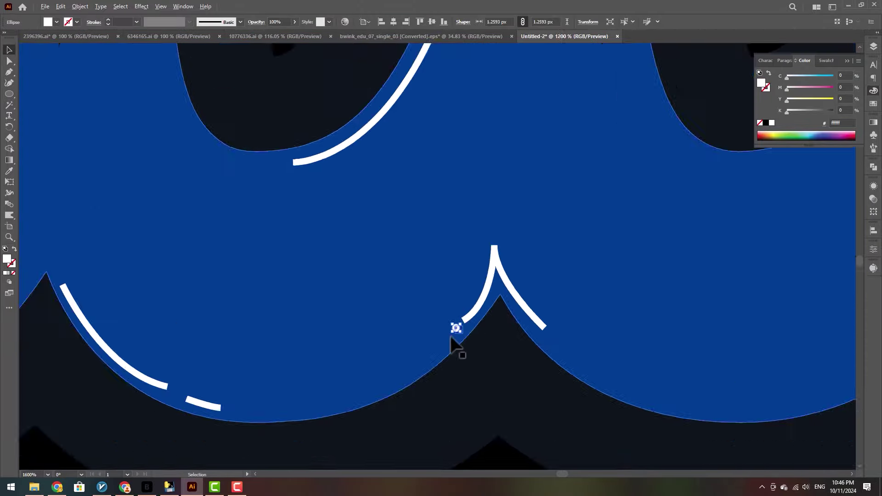
# Place more tiny white dots at the ends of the thin highlights on the letters of سفر
pyautogui.moveTo(550, 305); pyautogui.dragTo(271, 368)
pyautogui.scroll(-4, 505, 346)
pyautogui.moveTo(476, 346); pyautogui.dragTo(351, 354)
pyautogui.moveTo(463, 412); pyautogui.dragTo(386, 288)
pyautogui.scroll(-4, 569, 283)
pyautogui.moveTo(565, 284); pyautogui.dragTo(419, 406)
# Add a white ellipse about 3.5 x 1.6 px beside a highlight on the tail of the ر
pyautogui.scroll(6, 420, 424)
pyautogui.scroll(3, 414, 246)
pyautogui.moveTo(459, 265); pyautogui.dragTo(474, 250)
pyautogui.scroll(-3, 492, 241)
pyautogui.click(486, 250)
pyautogui.scroll(-5, 486, 250)
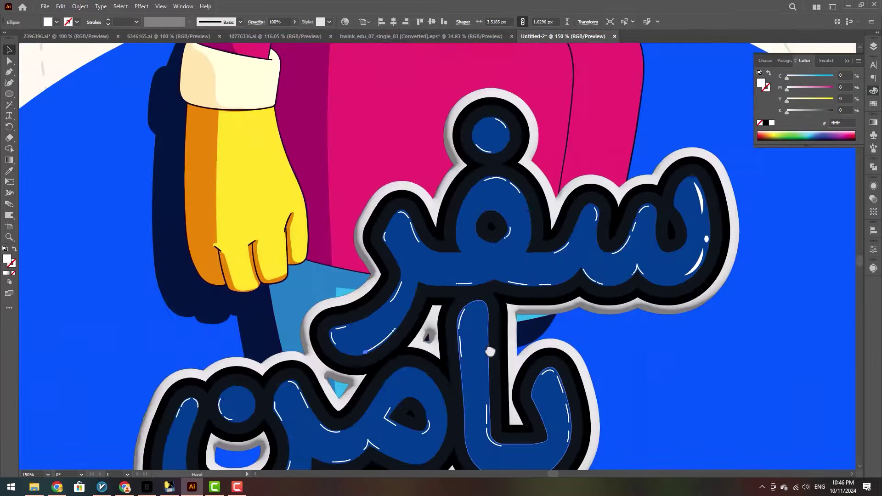
# Add small white dots beside the highlights on the tail of the ر and the tip of the ب
pyautogui.scroll(8, 524, 207)
pyautogui.click(499, 232)
pyautogui.scroll(-6, 499, 235)
pyautogui.click(507, 244)
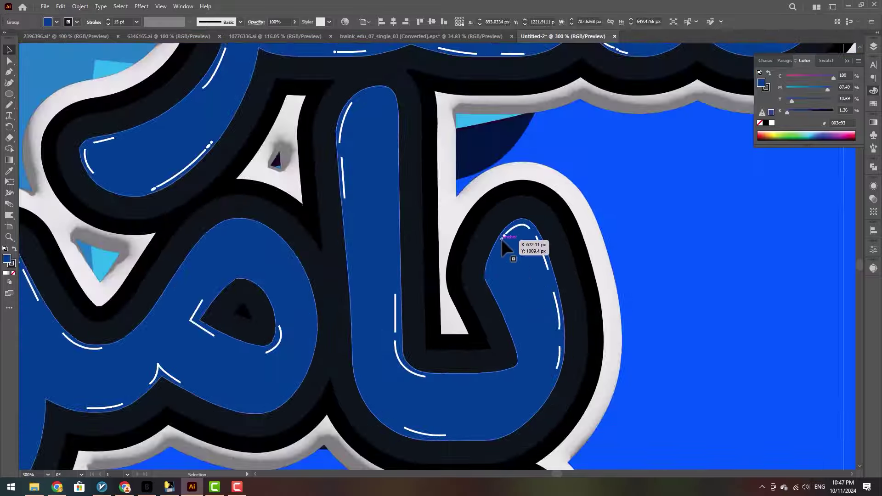
pyautogui.scroll(6, 533, 276)
pyautogui.moveTo(542, 289); pyautogui.dragTo(546, 294)
# Draw two small white circles in the gaps between the inner highlights of the ن bowl, the upper one about 2.4 px wide
pyautogui.scroll(-4, 546, 294)
pyautogui.click(10, 94)
pyautogui.press('v')
pyautogui.scroll(2, 458, 340)
pyautogui.moveTo(400, 318); pyautogui.dragTo(424, 340)
pyautogui.moveTo(599, 146); pyautogui.dragTo(618, 165)
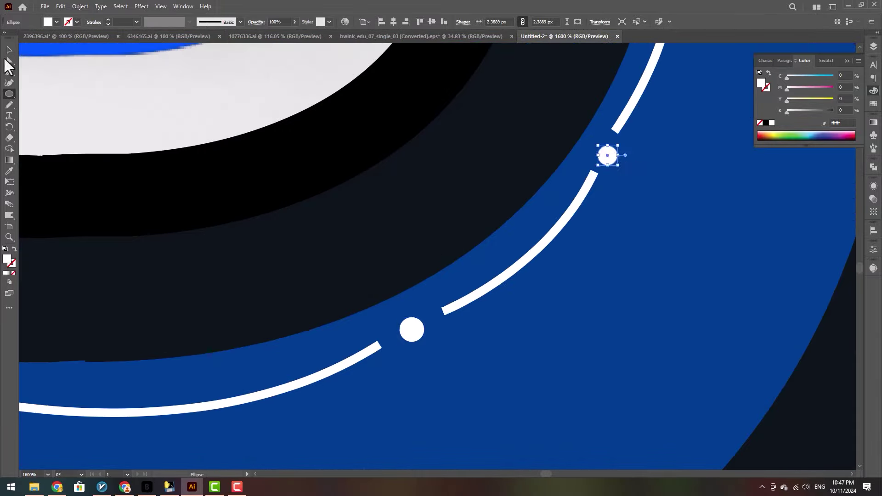
pyautogui.click(9, 50)
pyautogui.scroll(-4, 276, 221)
pyautogui.click(592, 108)
pyautogui.keyDown('shift'); pyautogui.click(574, 145); pyautogui.keyUp('shift')
pyautogui.keyDown('shift'); pyautogui.click(562, 175); pyautogui.keyUp('shift')
pyautogui.keyDown('shift'); pyautogui.click(431, 188); pyautogui.keyUp('shift')
pyautogui.keyDown('shift'); pyautogui.click(487, 249); pyautogui.keyUp('shift')
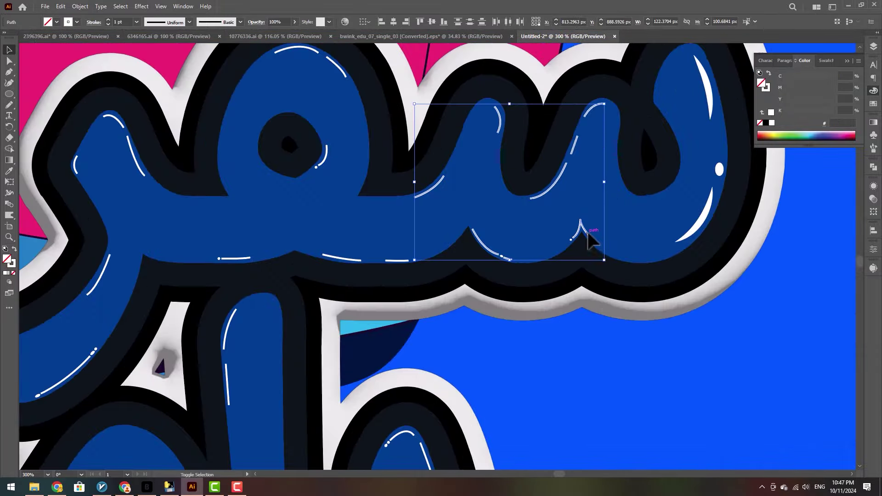
pyautogui.keyDown('shift'); pyautogui.click(586, 233); pyautogui.keyUp('shift')
pyautogui.keyDown('shift'); pyautogui.click(343, 259); pyautogui.keyUp('shift')
pyautogui.keyDown('shift'); pyautogui.click(299, 47); pyautogui.keyUp('shift')
pyautogui.keyDown('shift'); pyautogui.click(235, 258); pyautogui.keyUp('shift')
# Select the thin highlight lines on the letters of سفر and taper them with Width Profile 1
pyautogui.click(592, 108)
pyautogui.keyDown('shift'); pyautogui.click(500, 122); pyautogui.keyUp('shift')
pyautogui.keyDown('shift'); pyautogui.click(441, 180); pyautogui.keyUp('shift')
pyautogui.keyDown('shift'); pyautogui.click(486, 249); pyautogui.keyUp('shift')
pyautogui.keyDown('shift'); pyautogui.click(398, 261); pyautogui.keyUp('shift')
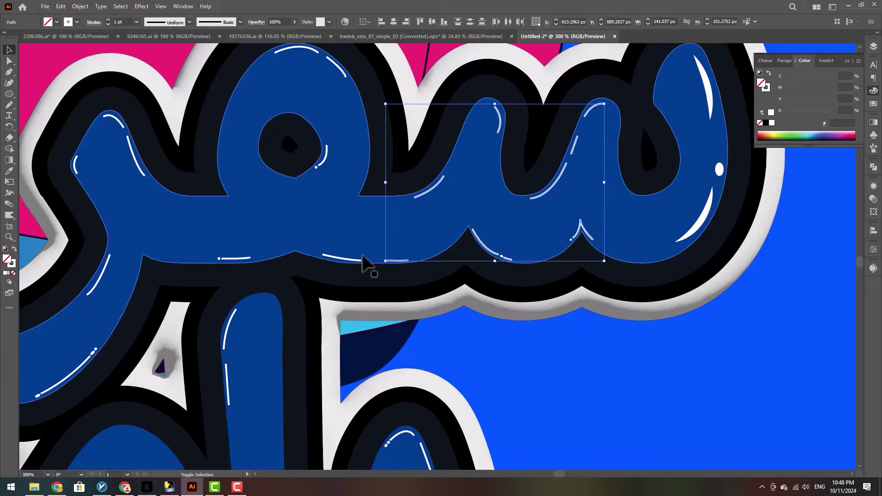
pyautogui.keyDown('shift'); pyautogui.click(342, 258); pyautogui.keyUp('shift')
pyautogui.keyDown('shift'); pyautogui.click(75, 164); pyautogui.keyUp('shift')
pyautogui.click(189, 22)
# Taper the thin highlight lines on the tail of the ر with Width Profile 1
pyautogui.moveTo(92, 294); pyautogui.dragTo(478, 232)
pyautogui.click(479, 228)
pyautogui.click(189, 22)
pyautogui.scroll(-1, 401, 248)
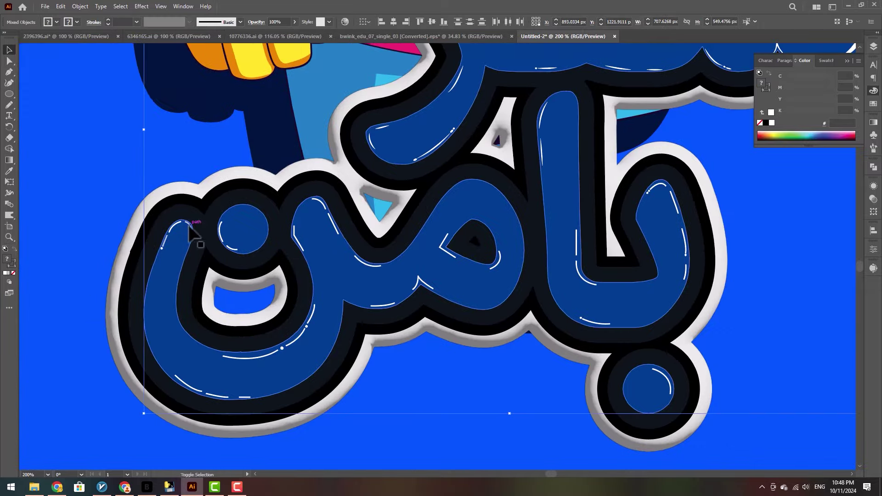
# Select the thin highlights on the upper parts and inner bowl of من and taper them with Width Profile 1
pyautogui.scroll(1, 193, 233)
pyautogui.click(204, 218)
pyautogui.keyDown('shift'); pyautogui.click(168, 241); pyautogui.keyUp('shift')
pyautogui.keyDown('shift'); pyautogui.click(254, 241); pyautogui.keyUp('shift')
pyautogui.keyDown('shift'); pyautogui.click(421, 216); pyautogui.keyUp('shift')
pyautogui.keyDown('shift'); pyautogui.click(389, 353); pyautogui.keyUp('shift')
pyautogui.keyDown('shift'); pyautogui.click(369, 389); pyautogui.keyUp('shift')
pyautogui.keyDown('shift'); pyautogui.click(299, 418); pyautogui.keyUp('shift')
pyautogui.click(190, 22)
pyautogui.click(165, 47)
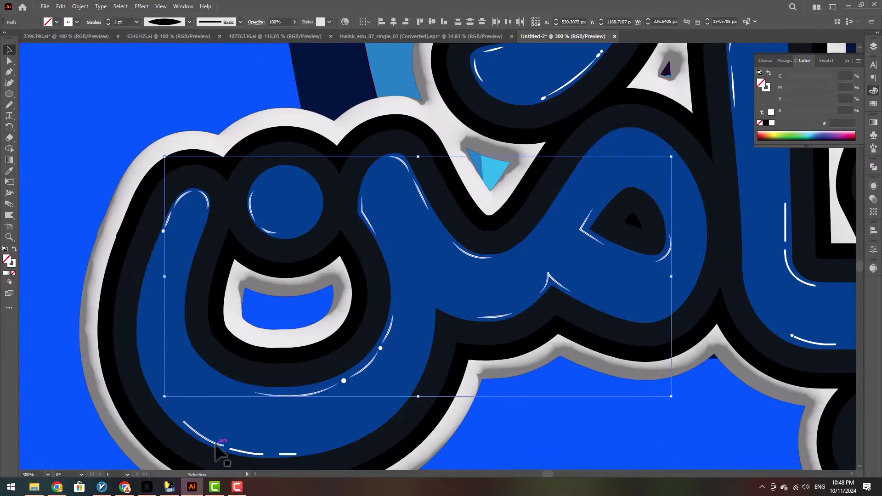
# Select the remaining thin highlights on the lower bowl of the ن and on با and taper them with Width Profile 1
pyautogui.click(201, 437)
pyautogui.keyDown('shift'); pyautogui.click(286, 455); pyautogui.keyUp('shift')
pyautogui.keyDown('shift'); pyautogui.click(668, 280); pyautogui.keyUp('shift')
pyautogui.keyDown('shift'); pyautogui.click(629, 121); pyautogui.keyUp('shift')
pyautogui.keyDown('shift'); pyautogui.click(846, 190); pyautogui.keyUp('shift')
pyautogui.moveTo(847, 190); pyautogui.dragTo(608, 337)
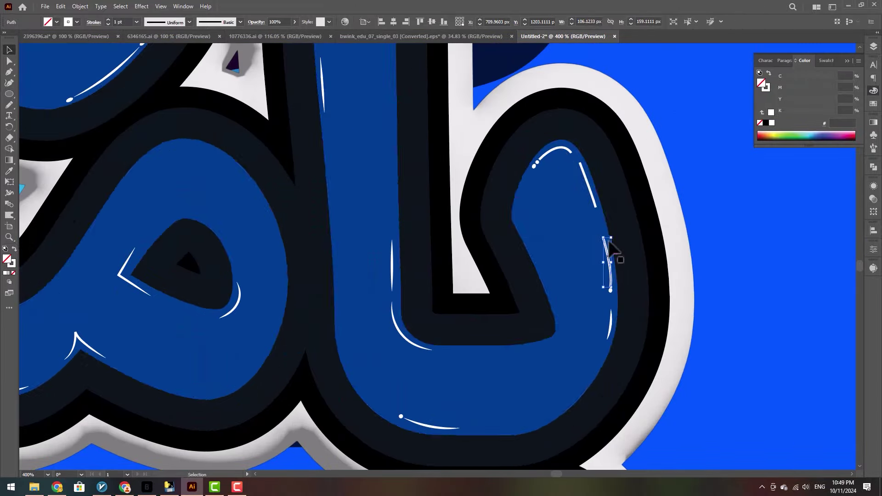
pyautogui.click(190, 22)
pyautogui.click(583, 180)
pyautogui.scroll(-4, 643, 289)
# Select the small white highlight circles in the layer structure and group them separately from the tapered highlight lines
pyautogui.click(873, 46)
pyautogui.scroll(1, 688, 162)
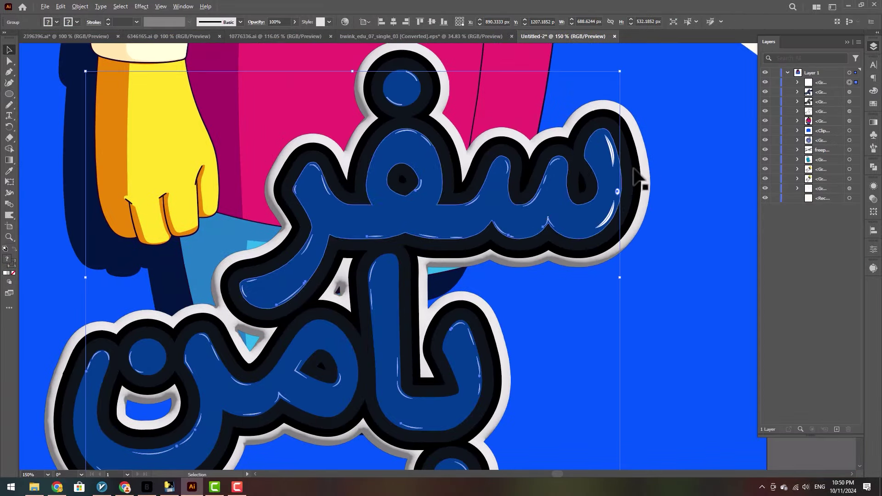
pyautogui.scroll(2, 634, 168)
pyautogui.scroll(4, 611, 209)
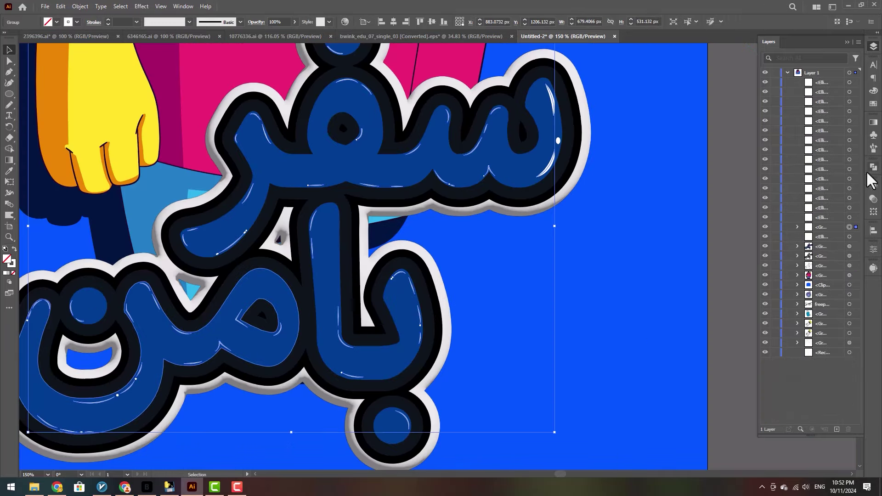
pyautogui.click(856, 83)
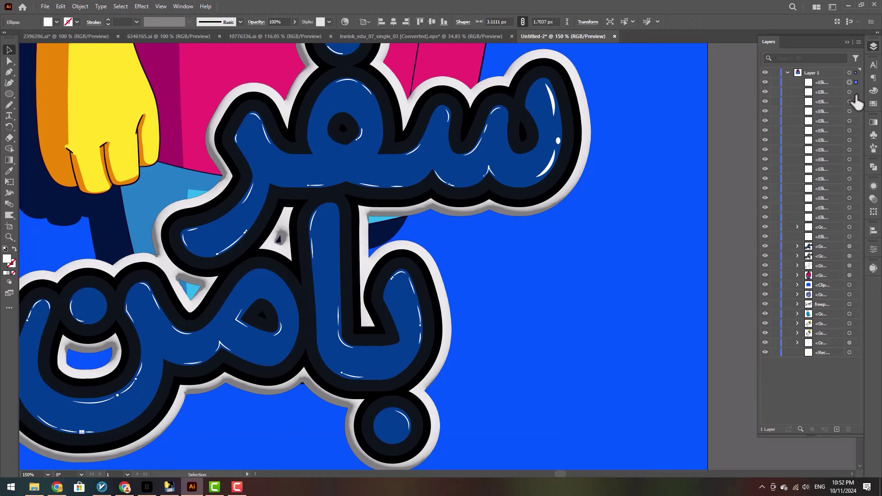
pyautogui.keyDown('shift'); pyautogui.click(856, 92); pyautogui.keyUp('shift')
pyautogui.keyDown('shift'); pyautogui.click(856, 102); pyautogui.keyUp('shift')
pyautogui.keyDown('shift'); pyautogui.click(856, 120); pyautogui.keyUp('shift')
pyautogui.keyDown('shift'); pyautogui.click(856, 140); pyautogui.keyUp('shift')
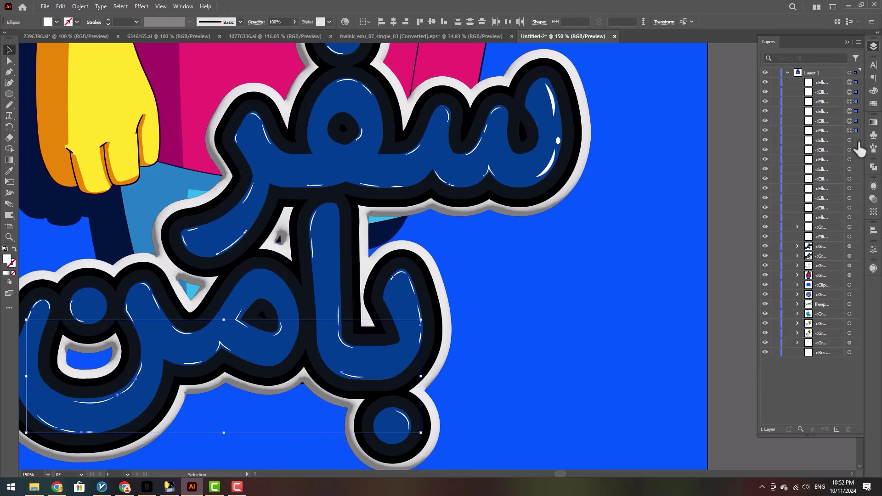
pyautogui.keyDown('shift'); pyautogui.click(856, 159); pyautogui.keyUp('shift')
pyautogui.keyDown('shift'); pyautogui.click(856, 178); pyautogui.keyUp('shift')
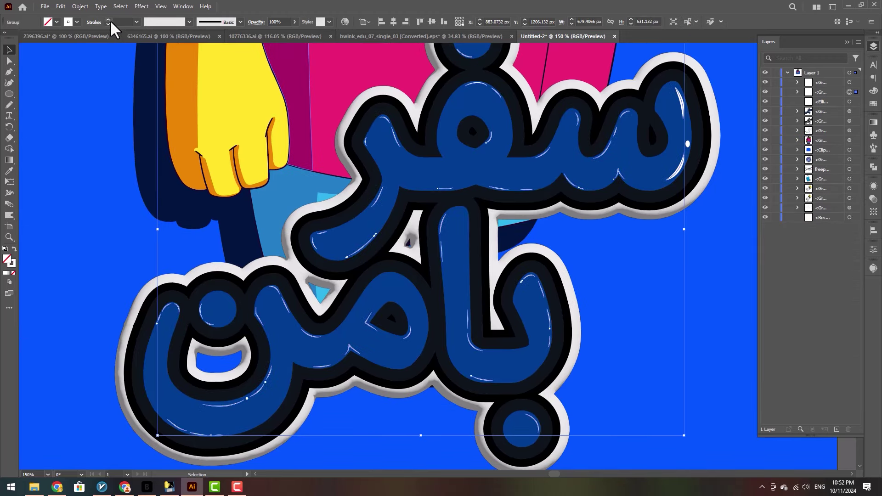
# Set the stroke weight of the grouped highlight lines to 2 pt
pyautogui.click(107, 19)
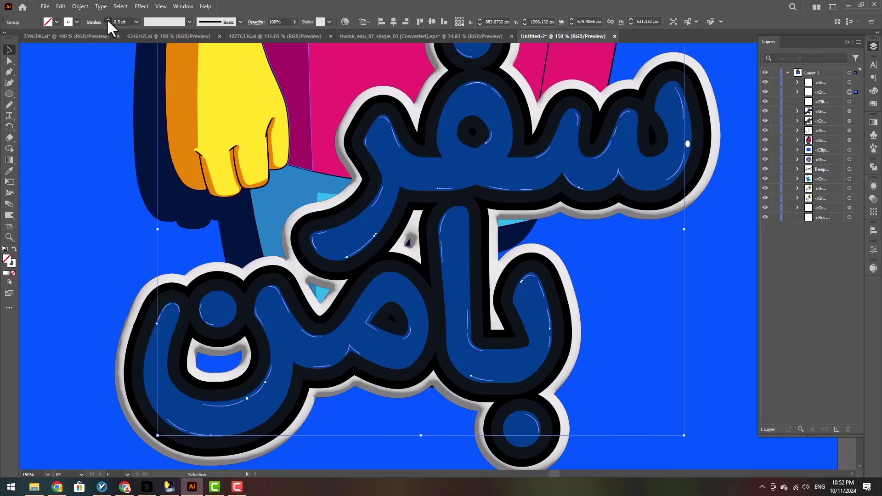
pyautogui.click(107, 19)
pyautogui.click(107, 19)
pyautogui.click(108, 20)
pyautogui.click(108, 19)
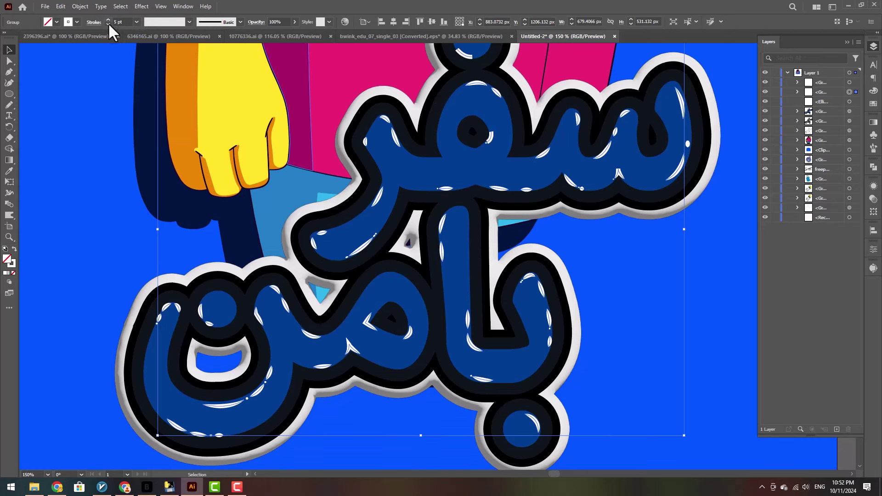
pyautogui.click(108, 23)
pyautogui.click(108, 24)
pyautogui.click(108, 24)
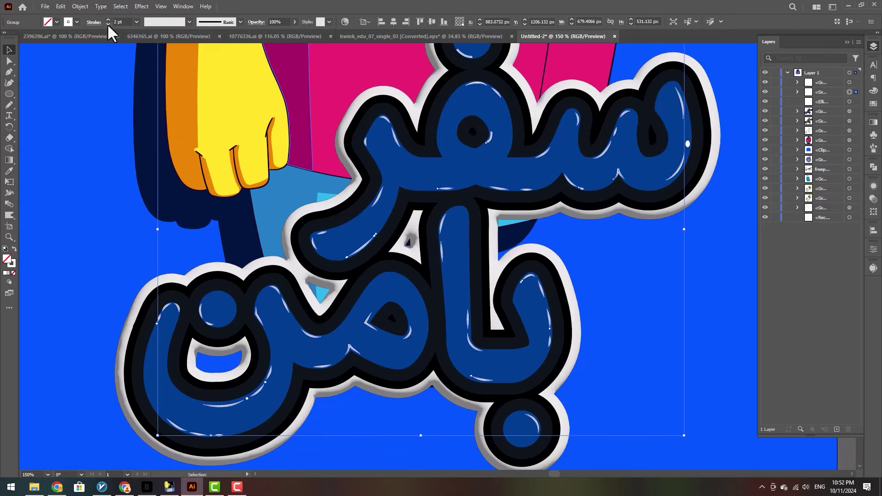
pyautogui.scroll(-1, 671, 301)
pyautogui.click(708, 305)
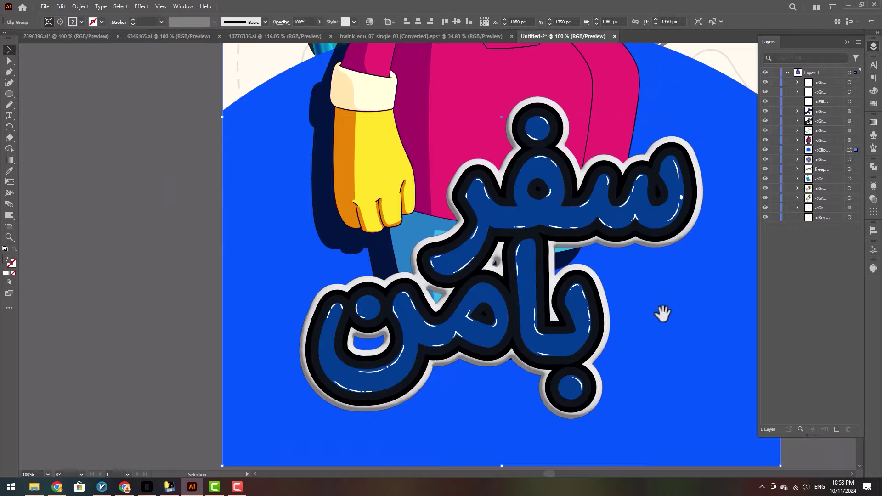
# Draw a curved highlight about 47 px wide above the loop of the م and give it the existing highlights' white 2 pt stroke
pyautogui.moveTo(663, 314); pyautogui.dragTo(518, 271)
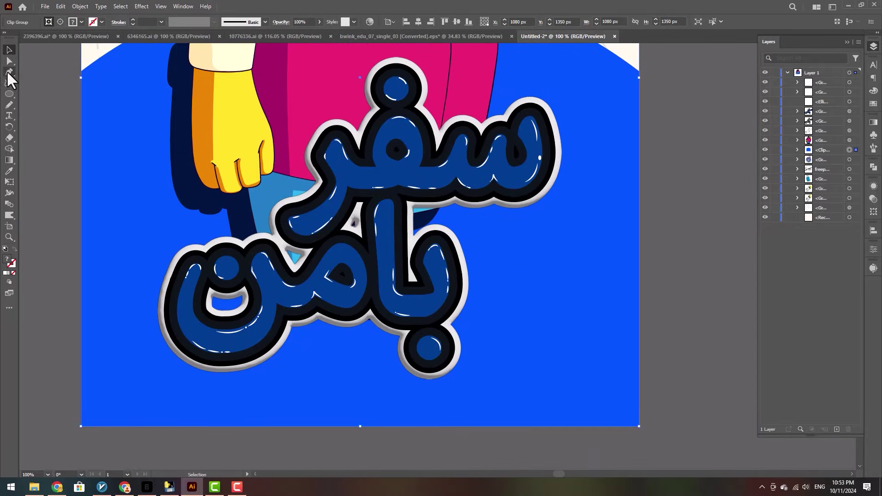
pyautogui.moveTo(9, 71); pyautogui.dragTo(37, 75)
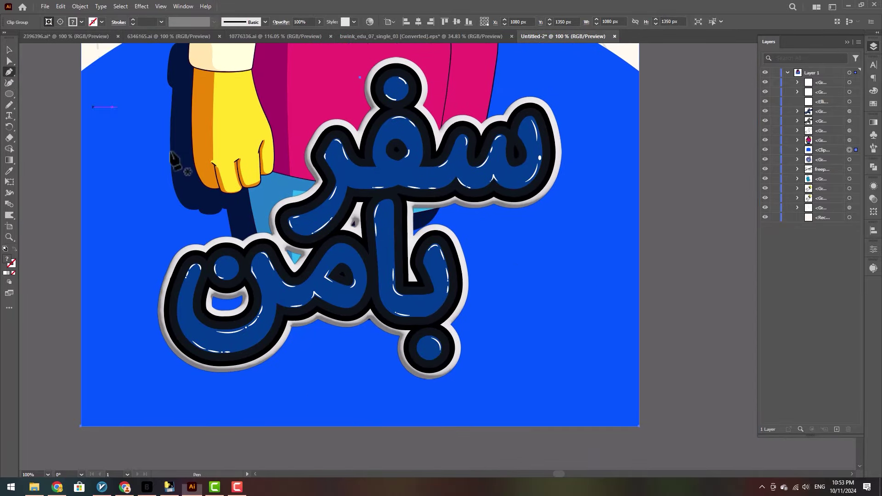
pyautogui.click(330, 260)
pyautogui.moveTo(355, 258); pyautogui.dragTo(361, 266)
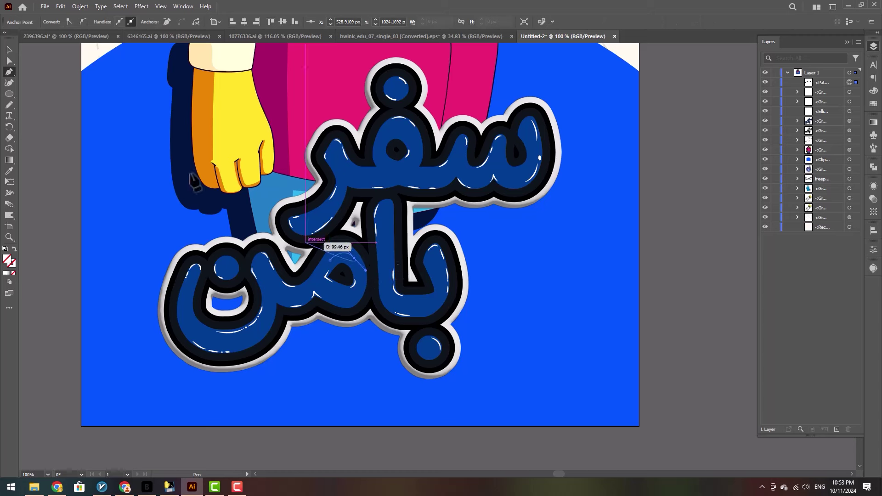
pyautogui.click(7, 48)
pyautogui.press('i')
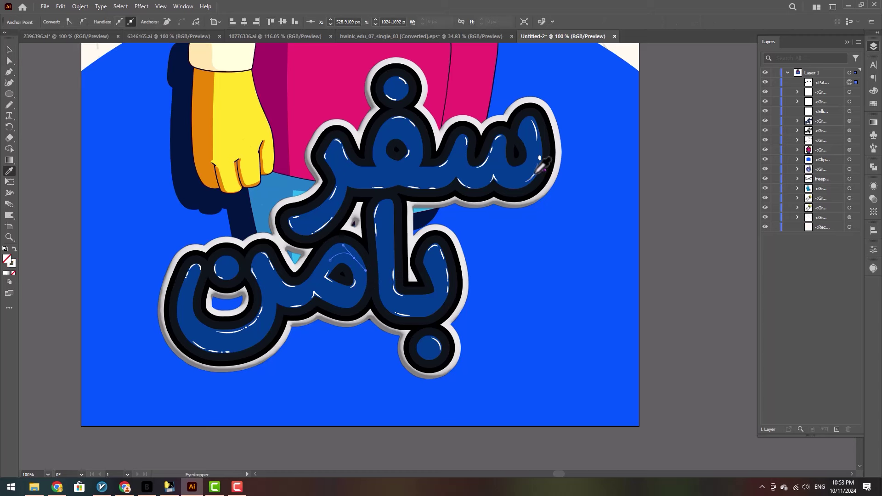
pyautogui.click(9, 50)
pyautogui.click(189, 148)
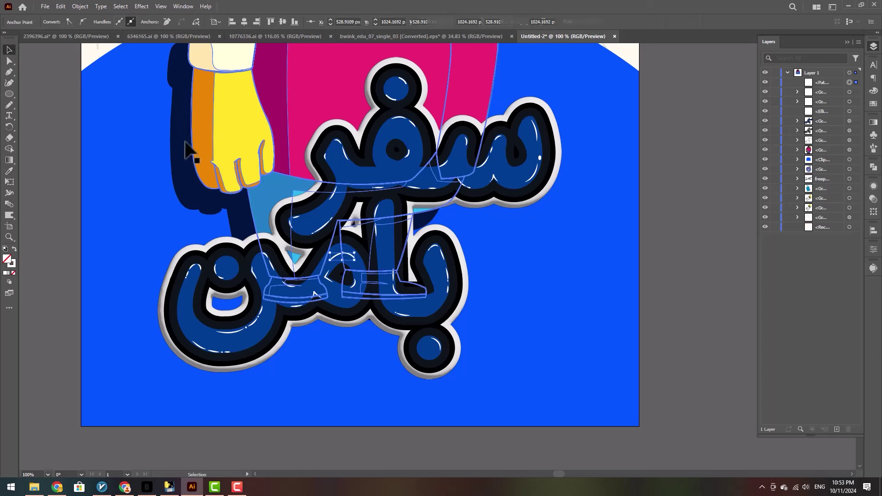
pyautogui.click(355, 258)
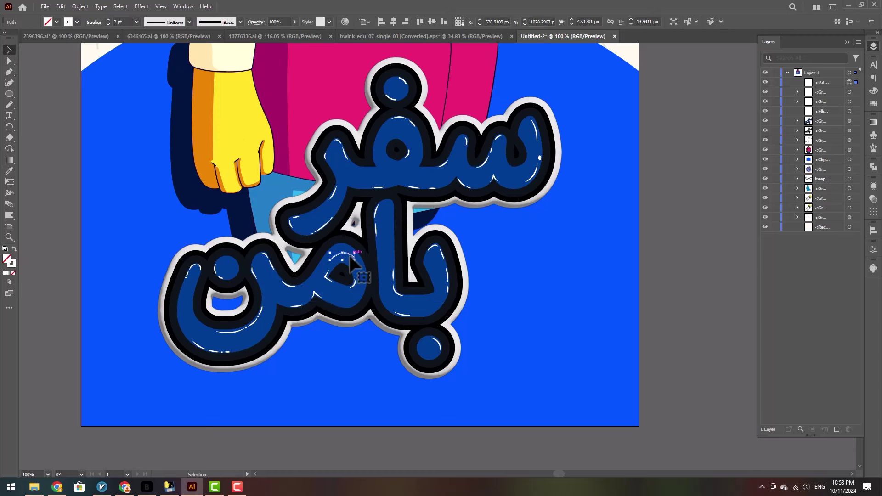
# Set the new highlight on the م to a 4 pt stroke and taper it with Width Profile 1
pyautogui.click(109, 19)
pyautogui.click(189, 22)
pyautogui.click(172, 53)
pyautogui.click(662, 257)
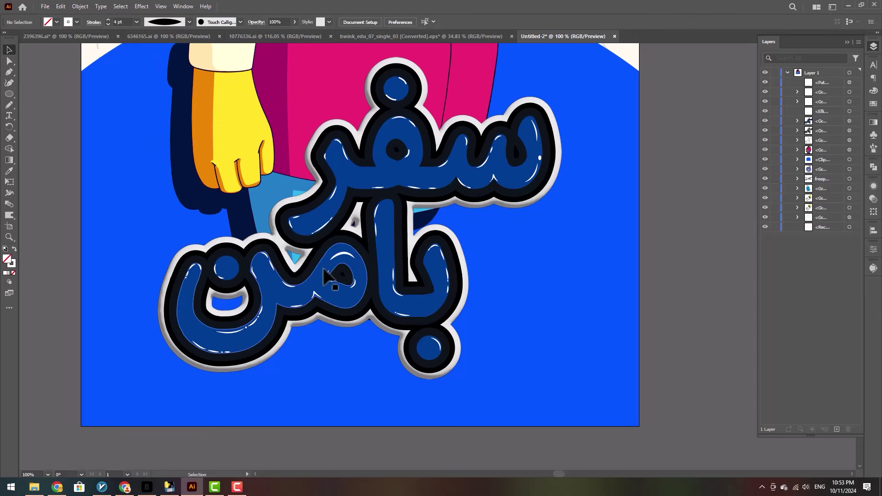
# Reshape the highlight above the loop of the م with the Anchor Point tool into a higher arch about 16 px tall
pyautogui.click(341, 255)
pyautogui.hotkey('ctrl', '=')
pyautogui.hotkey('ctrl', '=')
pyautogui.hotkey('ctrl', '=')
pyautogui.hotkey('ctrl', '=')
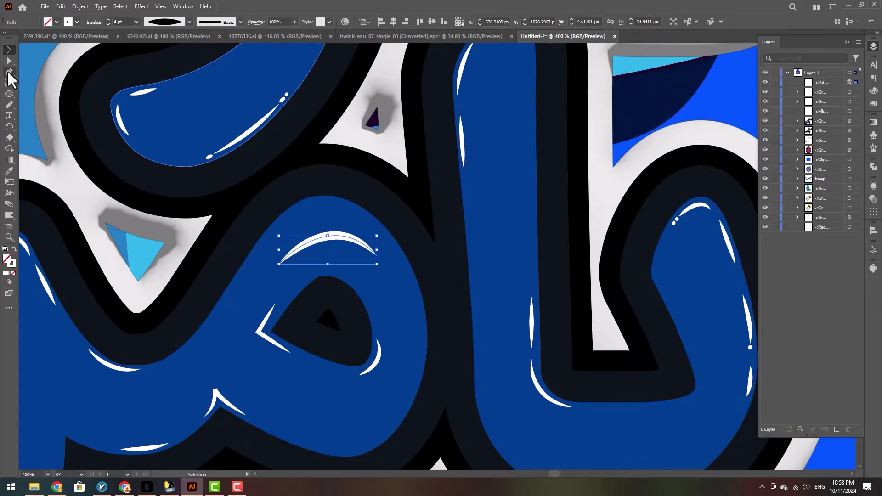
pyautogui.moveTo(8, 72); pyautogui.dragTo(50, 103)
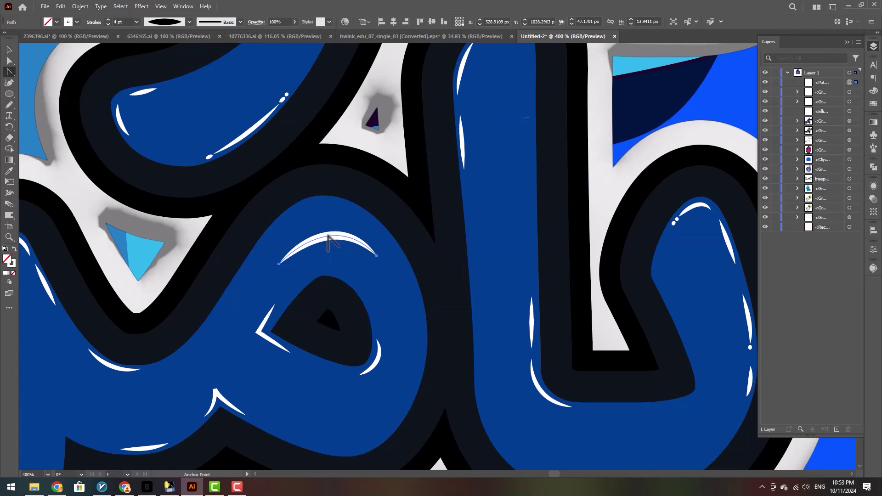
pyautogui.click(327, 237)
pyautogui.moveTo(331, 205); pyautogui.dragTo(324, 194)
pyautogui.click(9, 49)
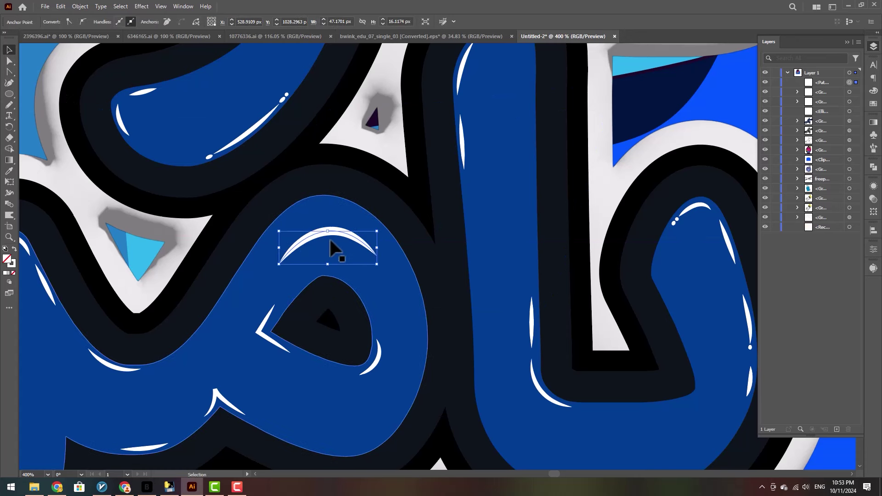
# Thicken the arched highlight on the م to a 7 pt stroke
pyautogui.click(107, 20)
pyautogui.click(108, 20)
pyautogui.click(107, 19)
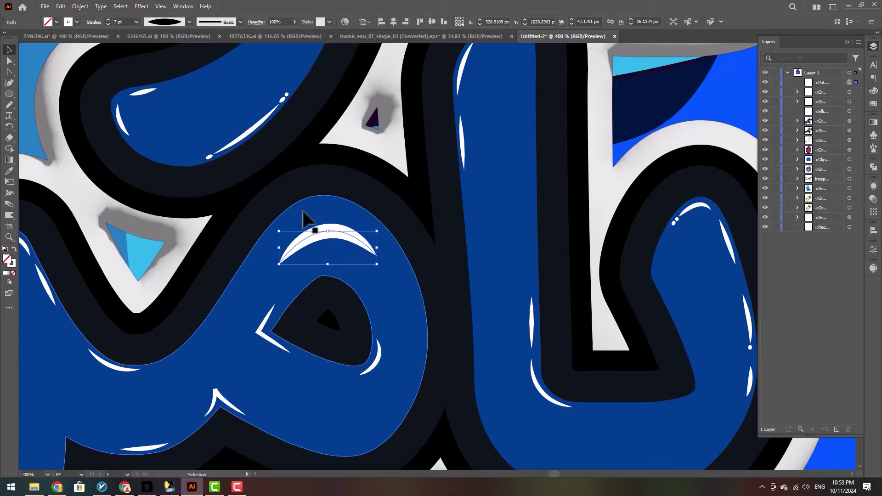
pyautogui.hotkey('ctrl', '1')
# Draw a curved white highlight about 75 px tall down the right arm of the ن, with a 5 pt stroke and Width Profile 1
pyautogui.moveTo(385, 268); pyautogui.dragTo(477, 283)
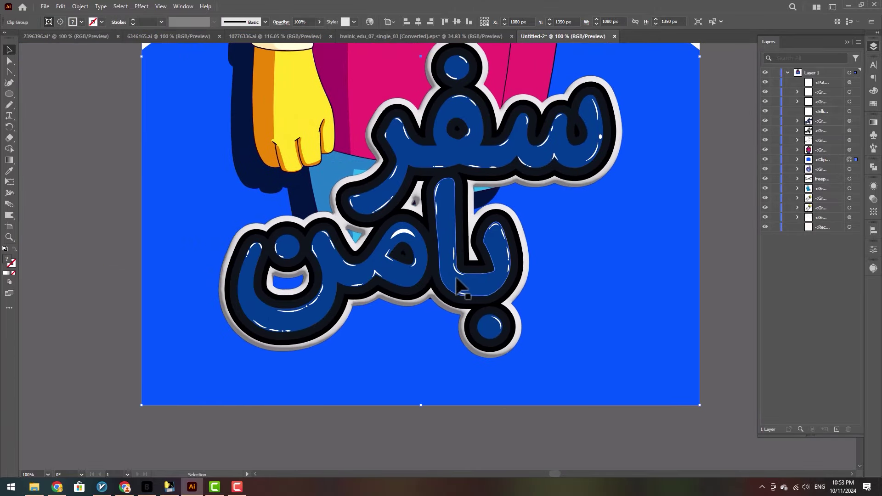
pyautogui.press('p')
pyautogui.click(325, 263)
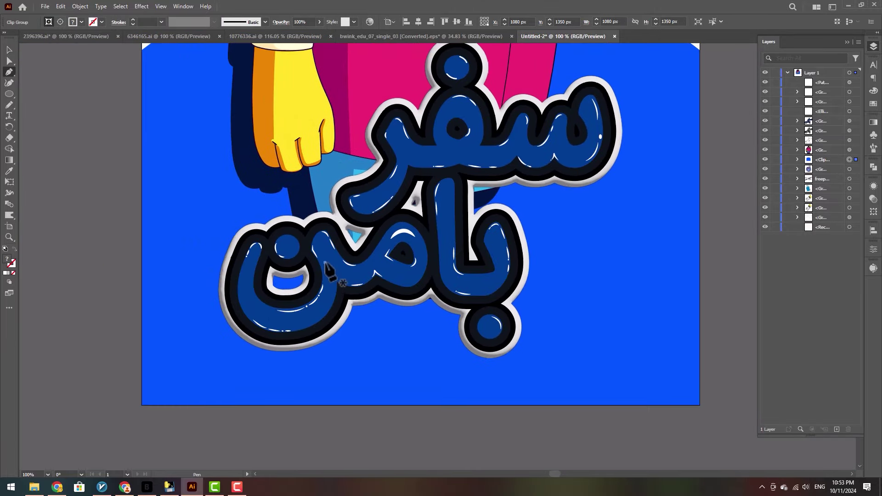
pyautogui.click(320, 314)
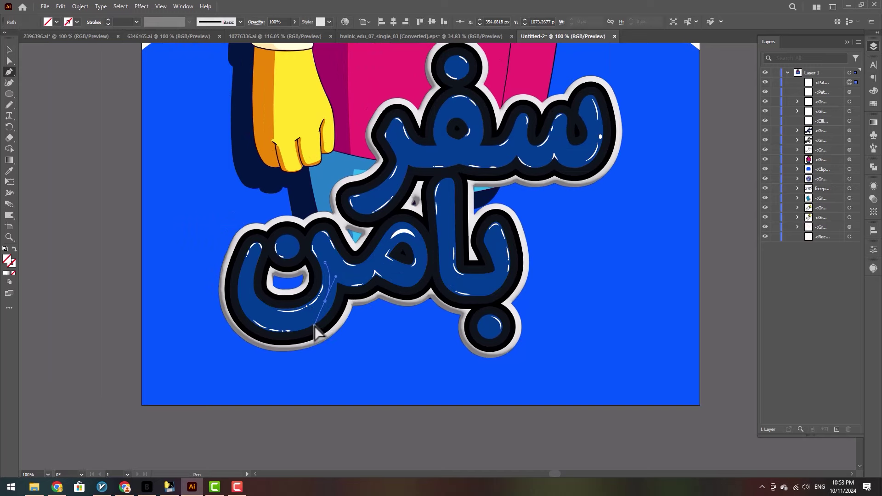
pyautogui.moveTo(314, 325); pyautogui.dragTo(314, 326)
pyautogui.press('Escape')
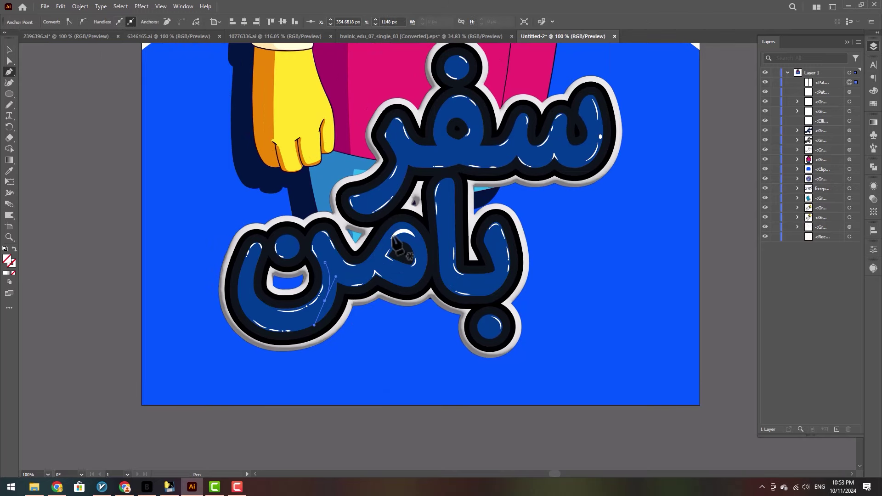
pyautogui.click(9, 50)
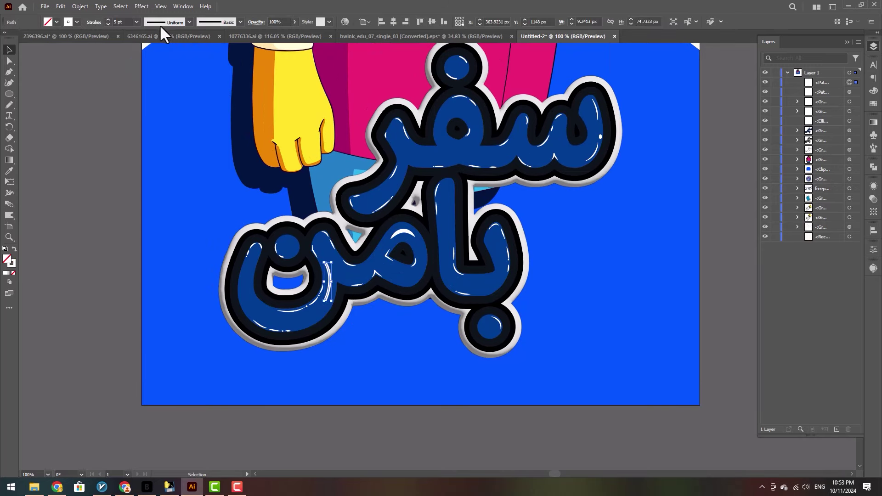
pyautogui.moveTo(119, 21); pyautogui.dragTo(85, 22)
pyautogui.write('5')
pyautogui.click(55, 85)
# Draw a straight vertical highlight down the middle of the ا and copy the thick highlight style from the م
pyautogui.press('p')
pyautogui.scroll(2, 378, 338)
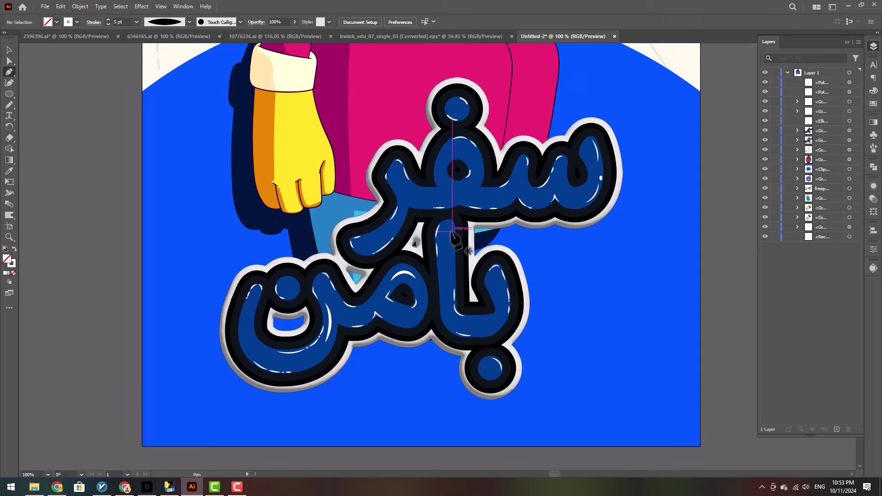
pyautogui.click(452, 227)
pyautogui.click(452, 278)
pyautogui.press('i')
pyautogui.click(405, 274)
pyautogui.press('v')
pyautogui.click(570, 275)
# Draw a curved highlight across the junction of the ف and ر in سفر, styled like the other thick tapered highlights
pyautogui.press('p')
pyautogui.moveTo(405, 186)
pyautogui.mouseDown()
pyautogui.moveTo(379, 216)
pyautogui.moveTo(436, 207)
pyautogui.mouseUp()
pyautogui.click(388, 218)
pyautogui.press('i')
pyautogui.click(427, 274)
pyautogui.press('v')
pyautogui.click(547, 267)
# Draw a curved highlight about 58 px wide in the bowl of the س and match it to the 5 pt highlight on the ن
pyautogui.moveTo(547, 253); pyautogui.dragTo(491, 245)
pyautogui.press('p')
pyautogui.click(481, 204)
pyautogui.moveTo(511, 205); pyautogui.dragTo(527, 190)
pyautogui.press('i')
pyautogui.click(323, 296)
pyautogui.press('v')
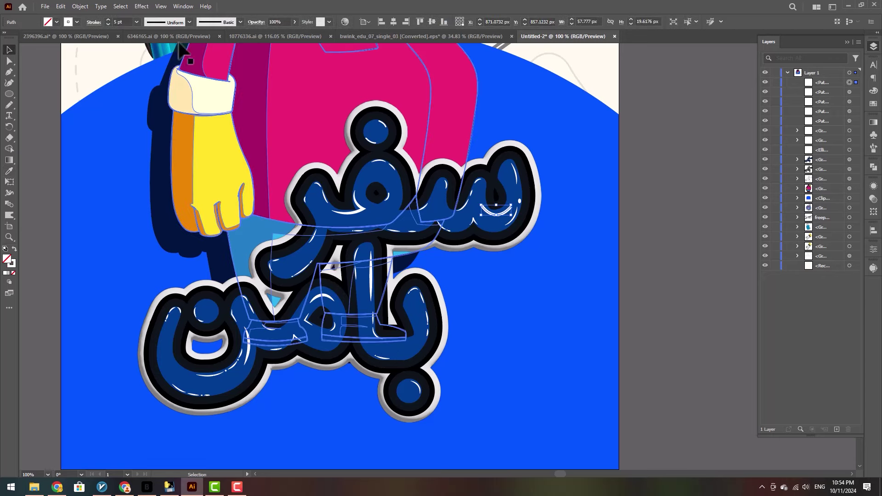
pyautogui.click(453, 338)
# Draw a curved 5 pt tapered highlight about 51 x 40 px along the lower bend of the ب
pyautogui.press('p')
pyautogui.press('v')
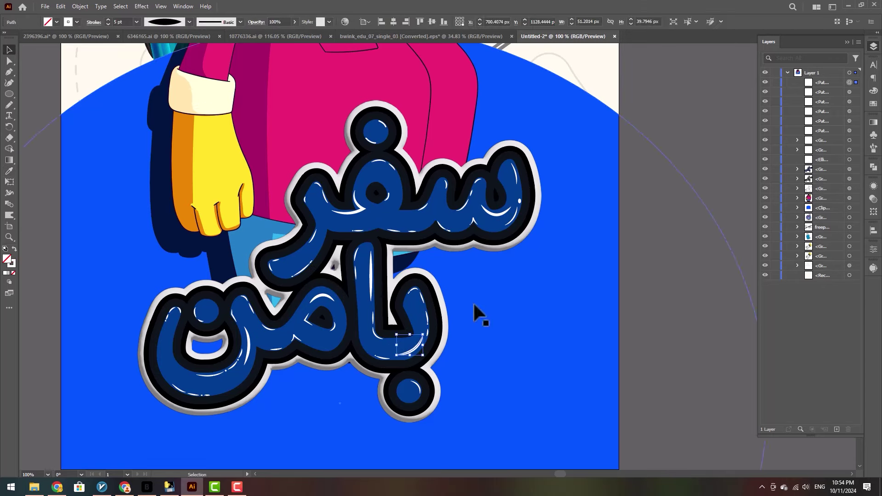
pyautogui.scroll(-2, 527, 333)
pyautogui.scroll(2, 487, 331)
# Recolour the fill of the heading letters with the bright blue sampled from the poster background
pyautogui.click(467, 283)
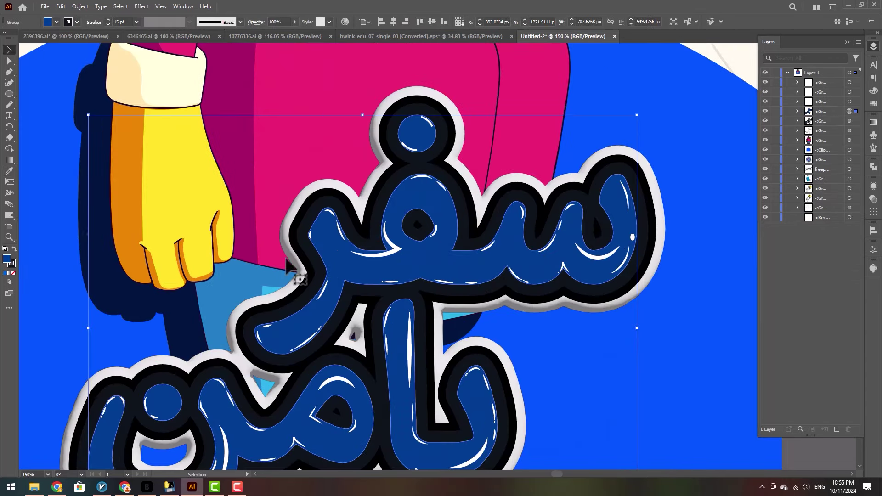
pyautogui.click(8, 171)
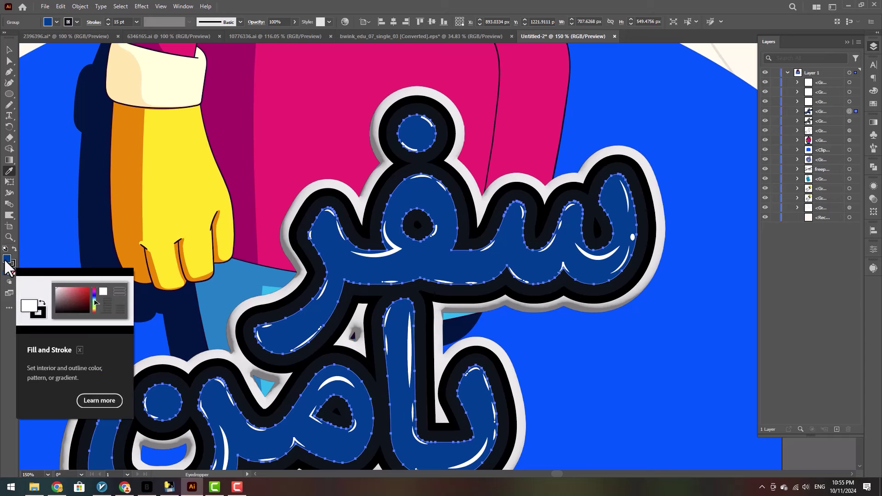
pyautogui.click(53, 181)
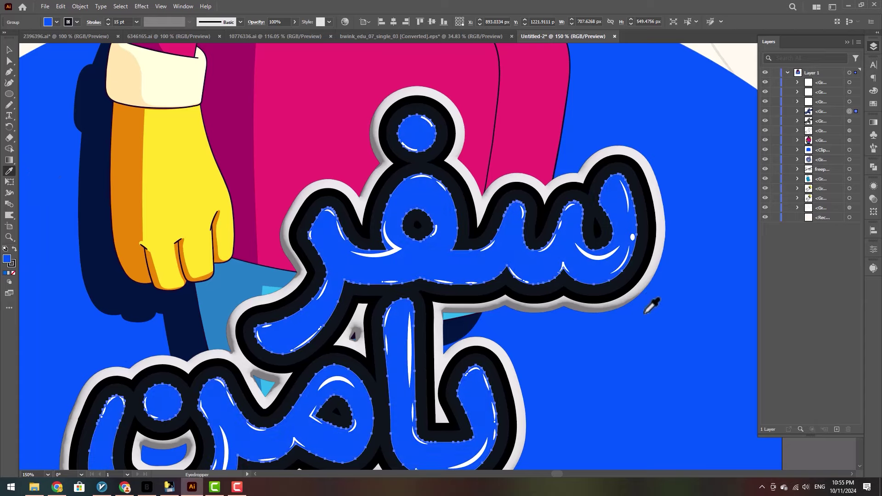
pyautogui.click(9, 50)
pyautogui.scroll(-3, 496, 301)
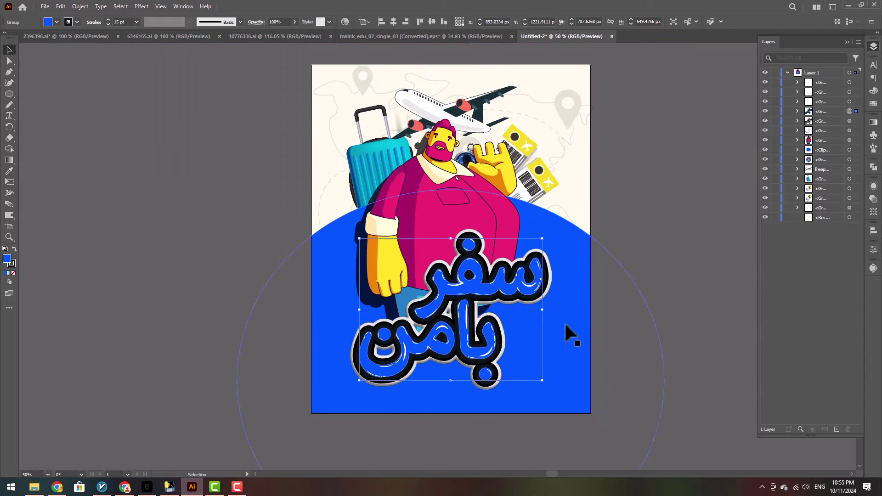
pyautogui.click(633, 318)
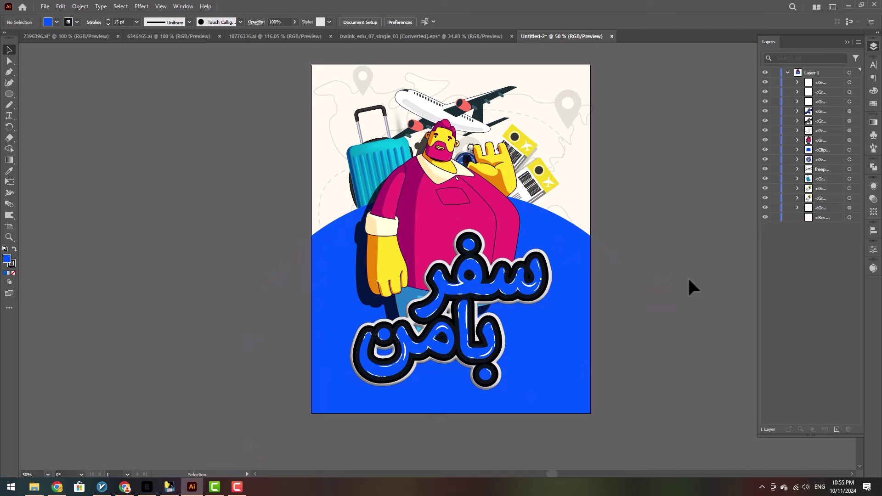
pyautogui.hotkey('ctrl', '+')
pyautogui.press('t')
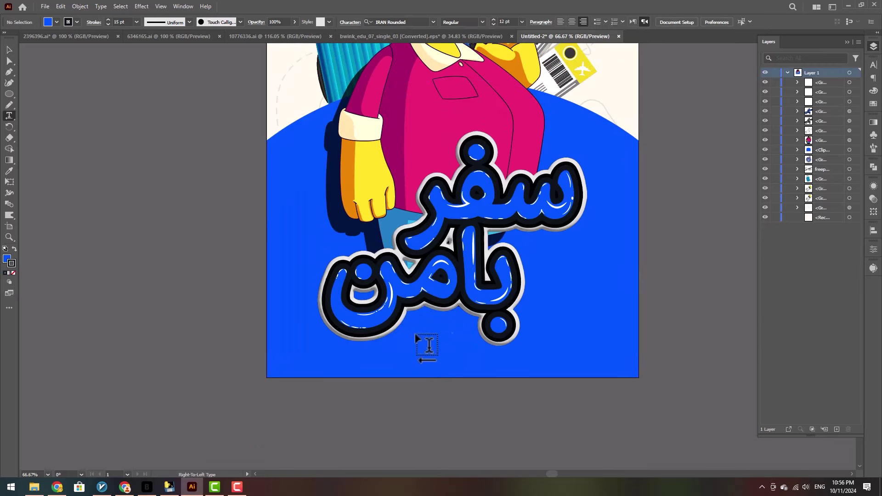
pyautogui.click(416, 333)
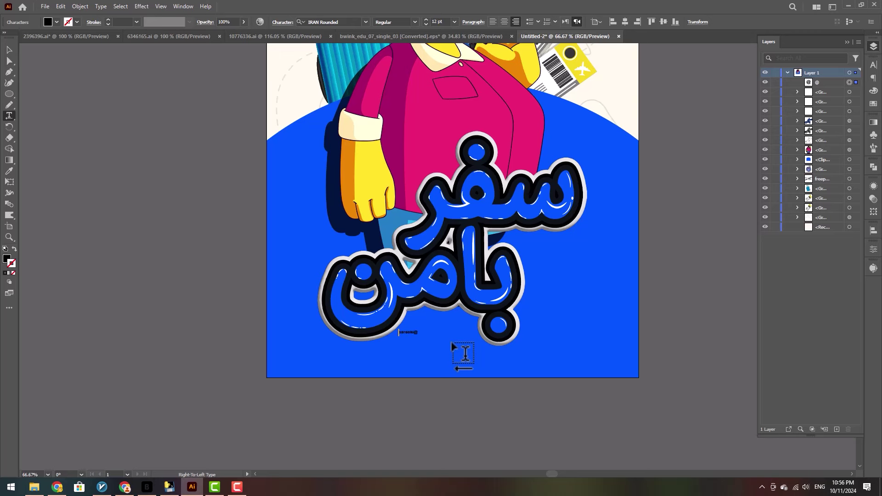
pyautogui.hotkey('ctrl', 'a')
pyautogui.click(9, 50)
pyautogui.moveTo(417, 336); pyautogui.dragTo(453, 348)
pyautogui.moveTo(429, 335); pyautogui.dragTo(436, 323)
pyautogui.click(873, 79)
pyautogui.click(766, 153)
pyautogui.click(766, 76)
pyautogui.moveTo(495, 326); pyautogui.dragTo(469, 338)
pyautogui.press('i')
pyautogui.click(628, 91)
pyautogui.press('v')
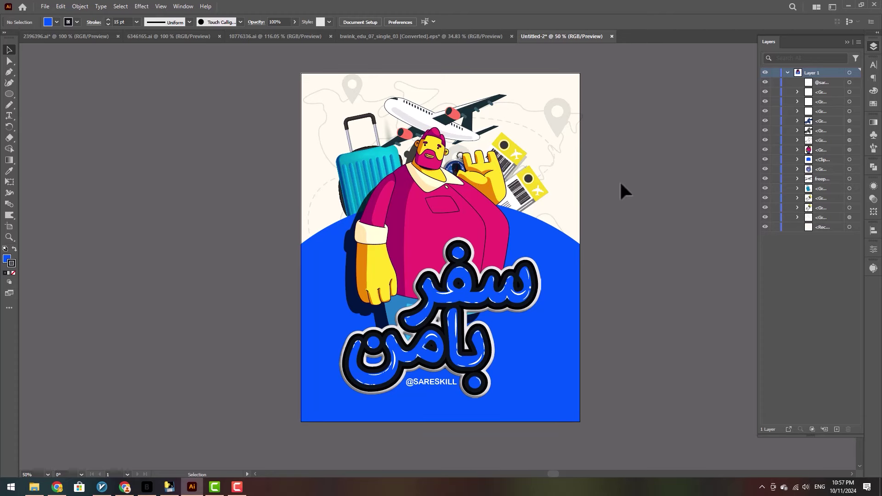
# Create a new RGB document of 1080 x 1080 px
pyautogui.hotkey('ctrl', 'n')
pyautogui.click(567, 172)
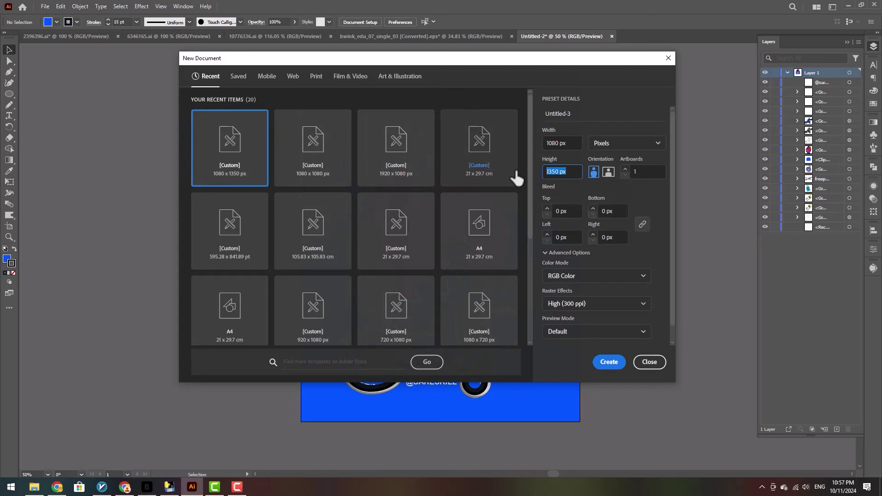
pyautogui.write('1080')
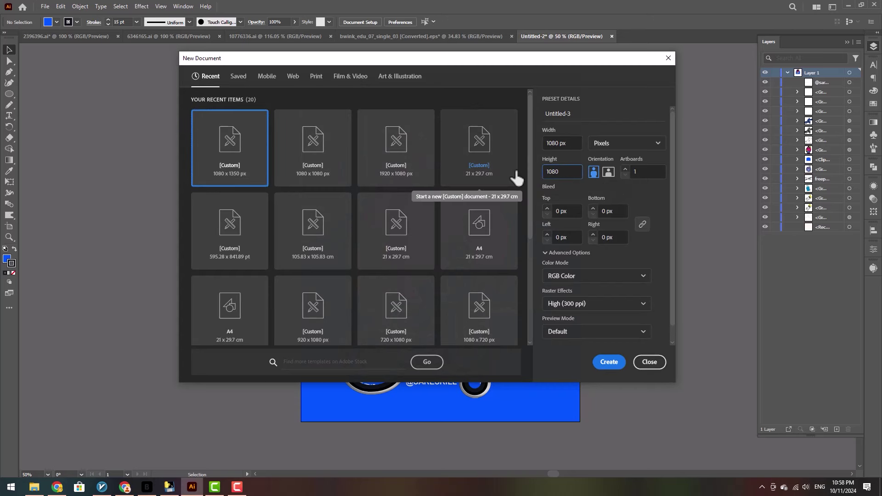
pyautogui.press('Return')
pyautogui.scroll(-2, 397, 170)
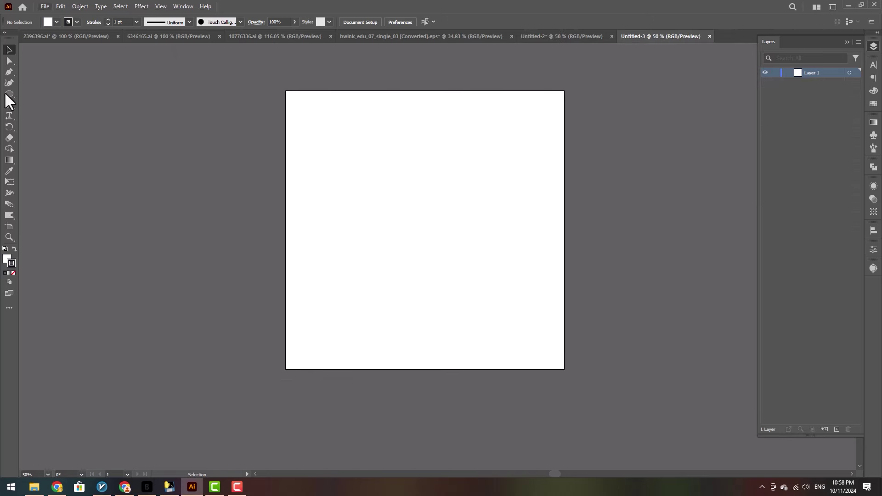
# Draw a 1080 x 1080 px square covering the new artboard and give it a black fill without a stroke
pyautogui.moveTo(7, 92); pyautogui.dragTo(41, 92)
pyautogui.moveTo(286, 91); pyautogui.dragTo(564, 369)
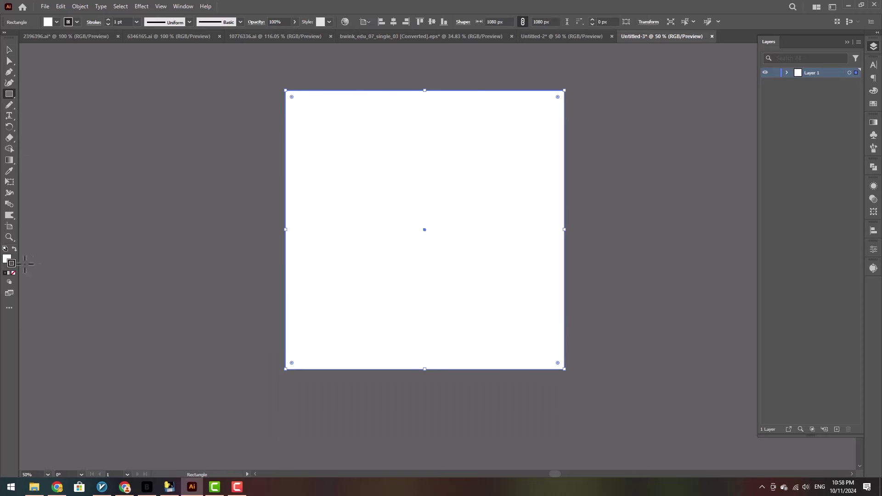
pyautogui.click(15, 249)
pyautogui.click(77, 22)
pyautogui.click(6, 38)
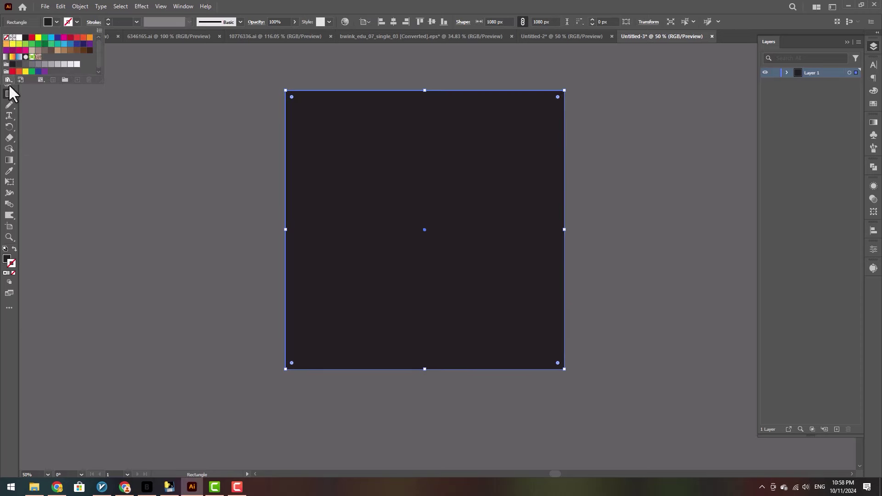
pyautogui.click(9, 94)
pyautogui.click(9, 49)
# Copy the black square into the poster document and align it vertically to the centre of the poster's background rectangle
pyautogui.moveTo(351, 173); pyautogui.dragTo(468, 227)
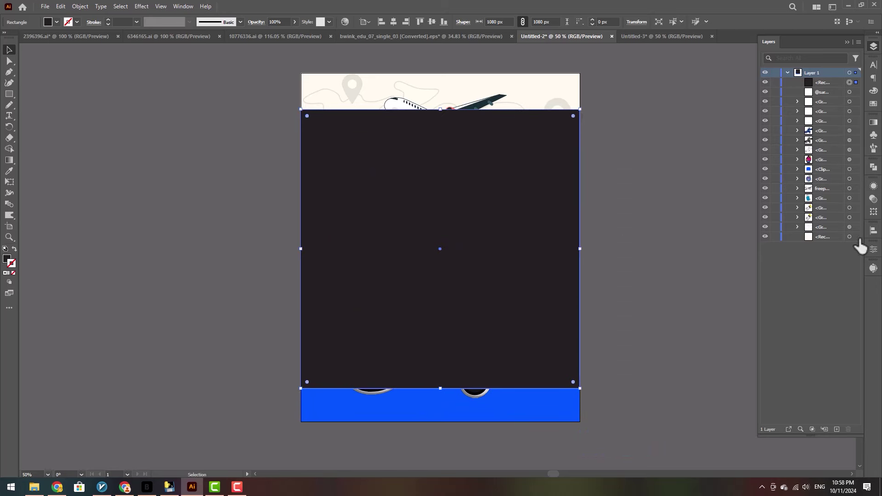
pyautogui.keyDown('shift'); pyautogui.click(856, 237); pyautogui.keyUp('shift')
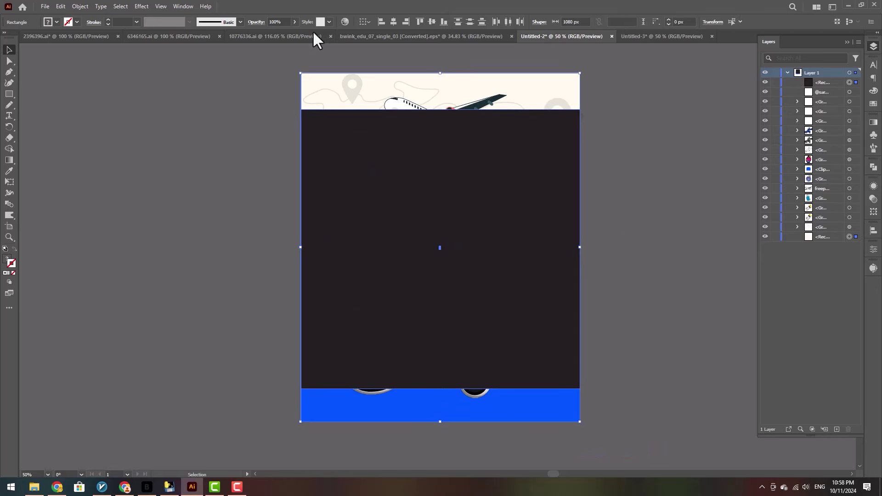
pyautogui.click(431, 22)
pyautogui.click(629, 228)
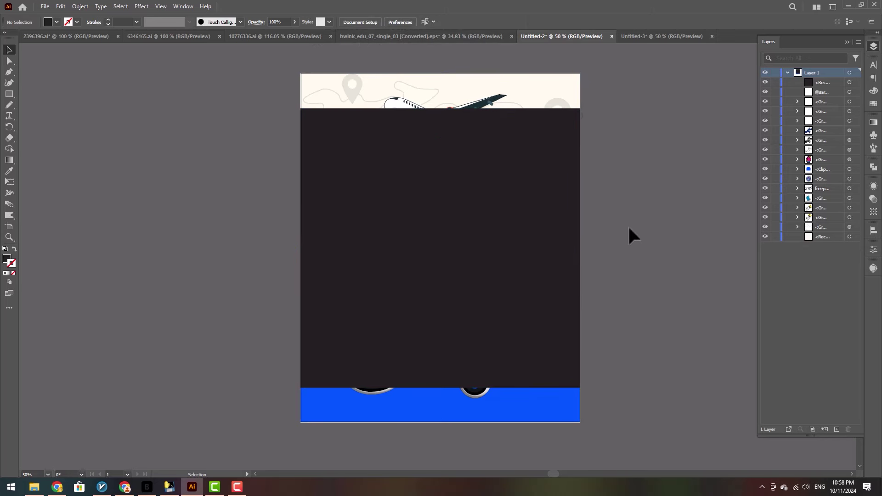
# Show the rulers, place horizontal guides along the upper and lower edges of the black square, and delete the square
pyautogui.hotkey('ctrl', 'r')
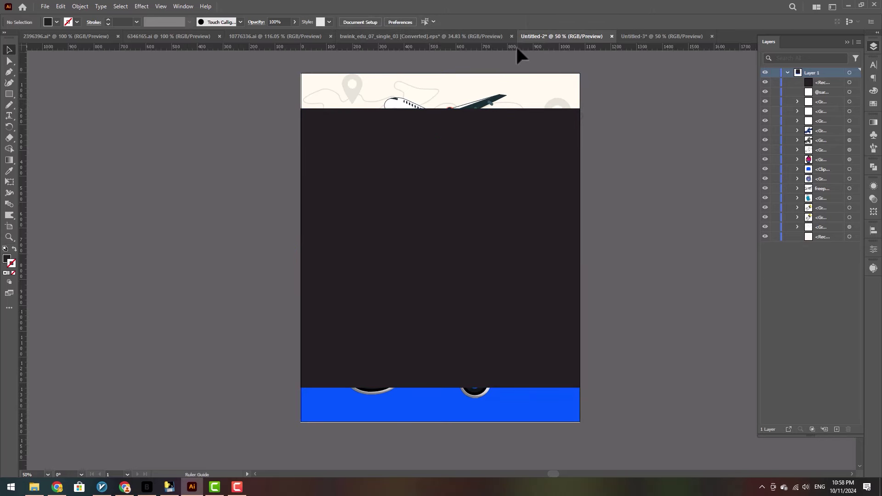
pyautogui.moveTo(516, 46); pyautogui.dragTo(568, 86)
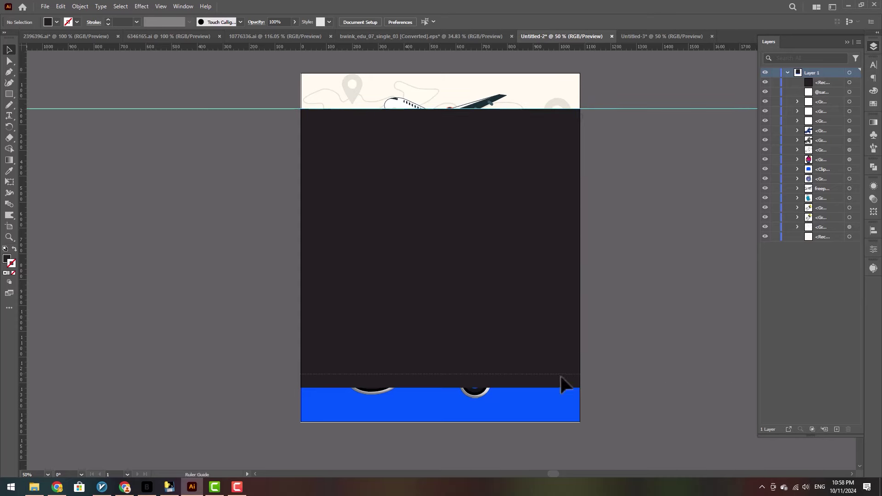
pyautogui.moveTo(560, 375); pyautogui.dragTo(561, 385)
pyautogui.click(555, 329)
pyautogui.press('Delete')
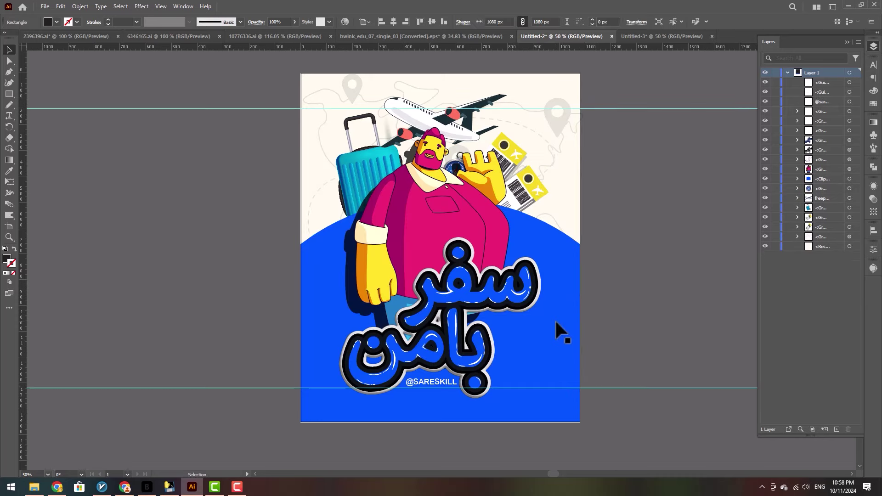
# Try to move the airplane slightly down towards the area inside the upper guide, and undo the move
pyautogui.scroll(2, 438, 110)
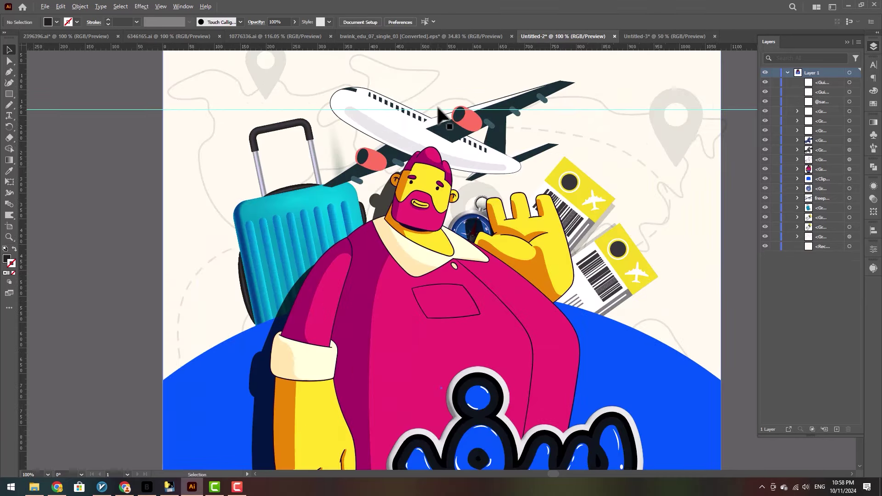
pyautogui.click(432, 130)
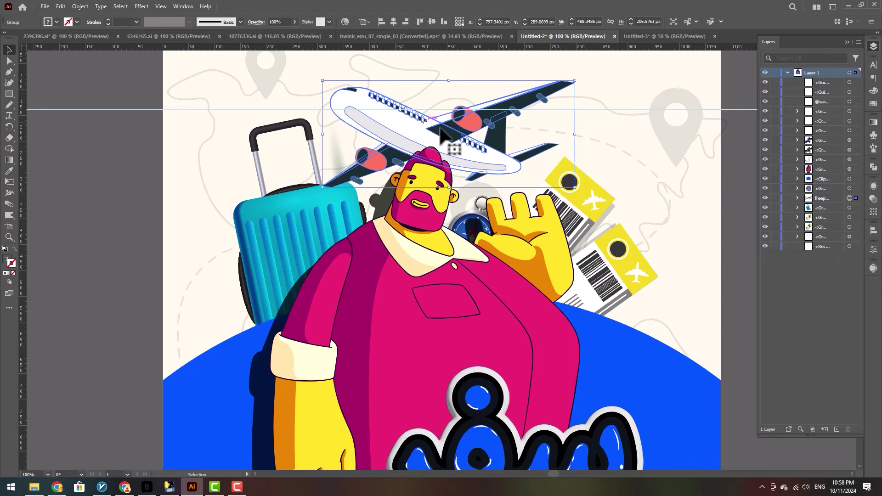
pyautogui.scroll(2, 414, 118)
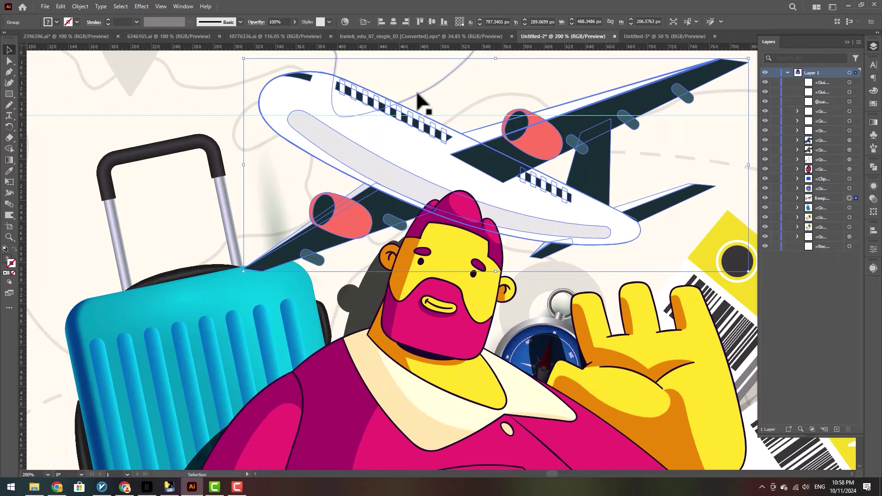
pyautogui.scroll(-3, 448, 196)
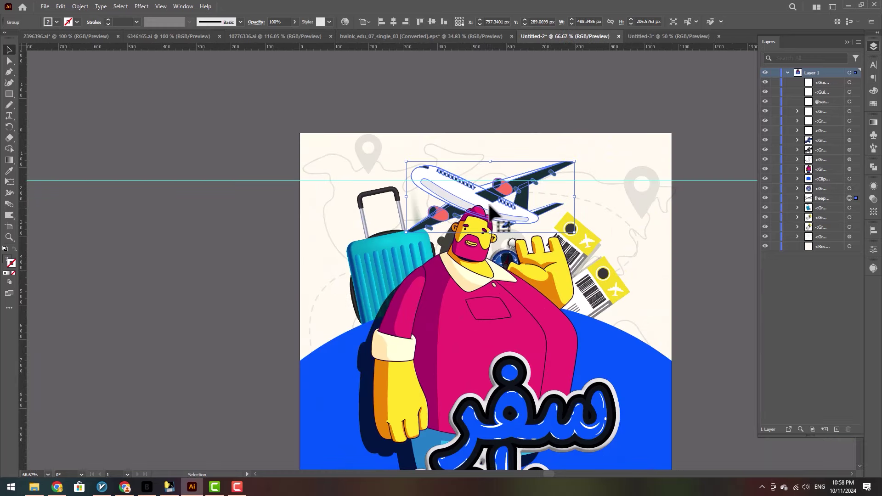
pyautogui.moveTo(496, 210); pyautogui.dragTo(490, 223)
pyautogui.hotkey('ctrl', 'z')
pyautogui.moveTo(491, 326); pyautogui.dragTo(478, 128)
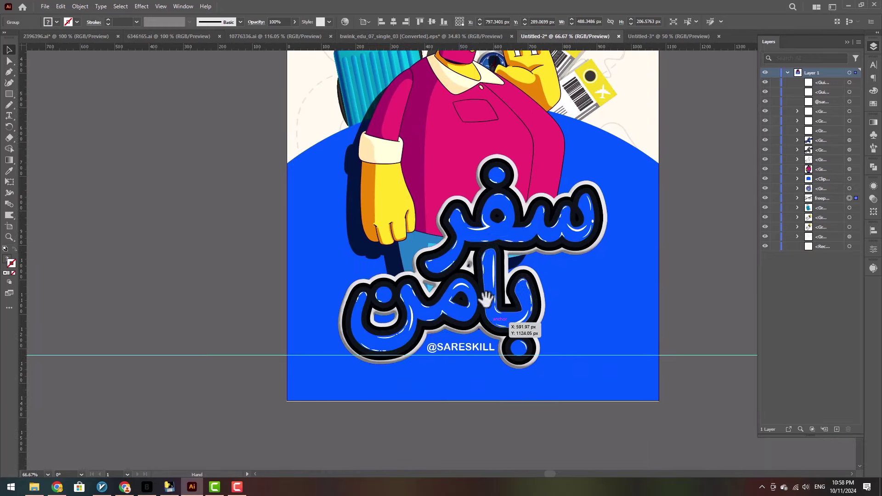
pyautogui.moveTo(520, 322); pyautogui.dragTo(518, 311)
pyautogui.hotkey('ctrl', 'z')
pyautogui.keyDown('shift'); pyautogui.click(855, 150); pyautogui.keyUp('shift')
pyautogui.keyDown('shift'); pyautogui.click(856, 159); pyautogui.keyUp('shift')
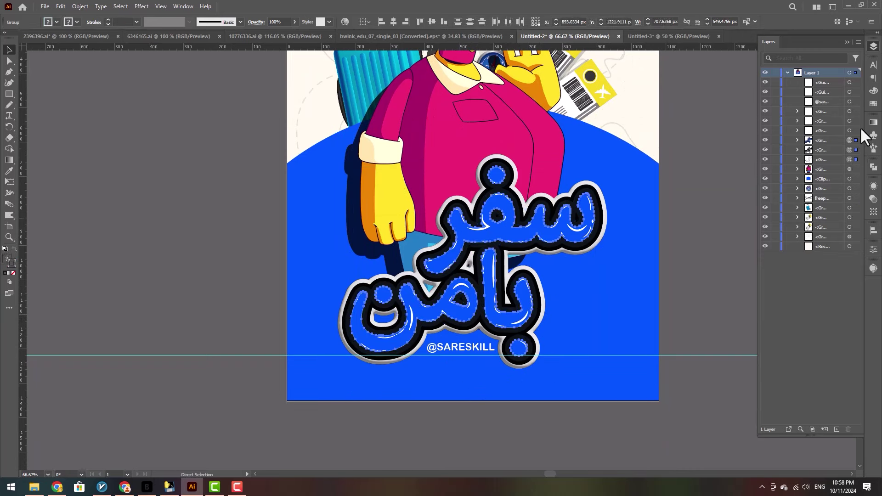
pyautogui.keyDown('shift'); pyautogui.click(856, 130); pyautogui.keyUp('shift')
pyautogui.keyDown('shift'); pyautogui.click(856, 120); pyautogui.keyUp('shift')
pyautogui.keyDown('shift'); pyautogui.click(856, 112); pyautogui.keyUp('shift')
pyautogui.keyDown('shift'); pyautogui.click(856, 101); pyautogui.keyUp('shift')
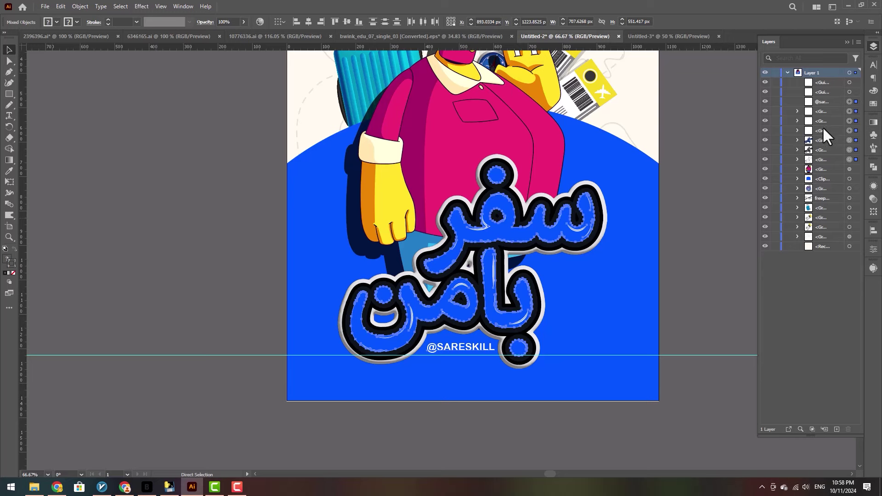
pyautogui.moveTo(516, 321); pyautogui.dragTo(512, 306)
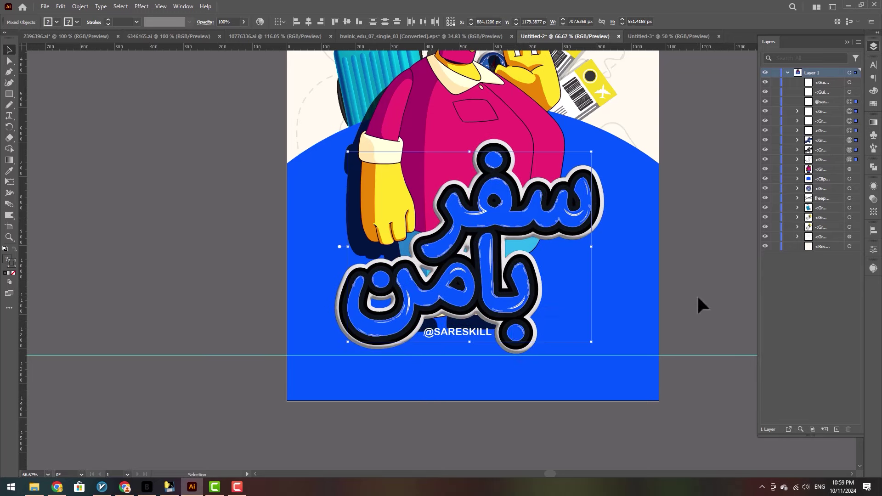
pyautogui.hotkey('ctrl', 'z')
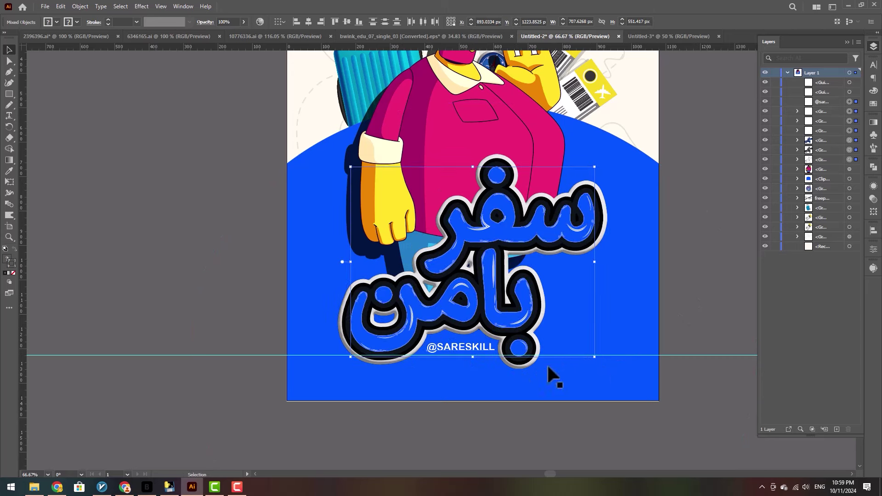
pyautogui.click(698, 314)
pyautogui.scroll(-2, 573, 307)
pyautogui.moveTo(559, 306); pyautogui.dragTo(431, 301)
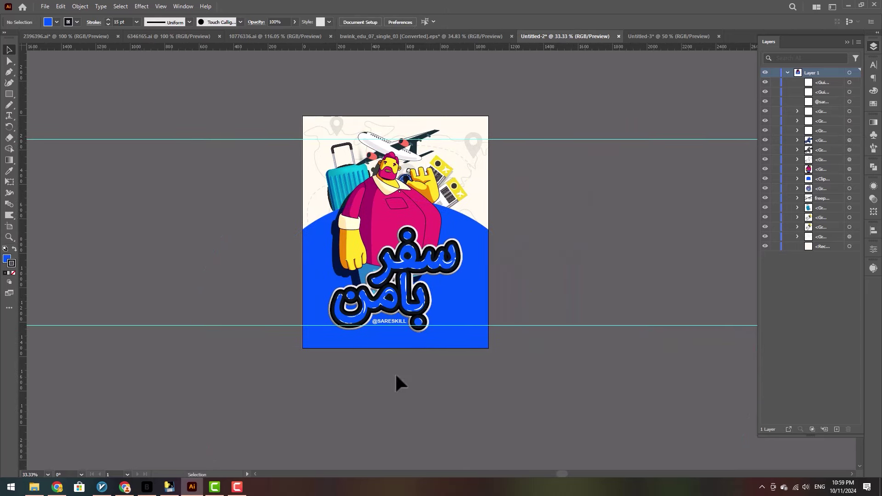
# Select all lettering, outline and highlight groups of the heading and move them up together until they sit above the lower guide
pyautogui.click(855, 140)
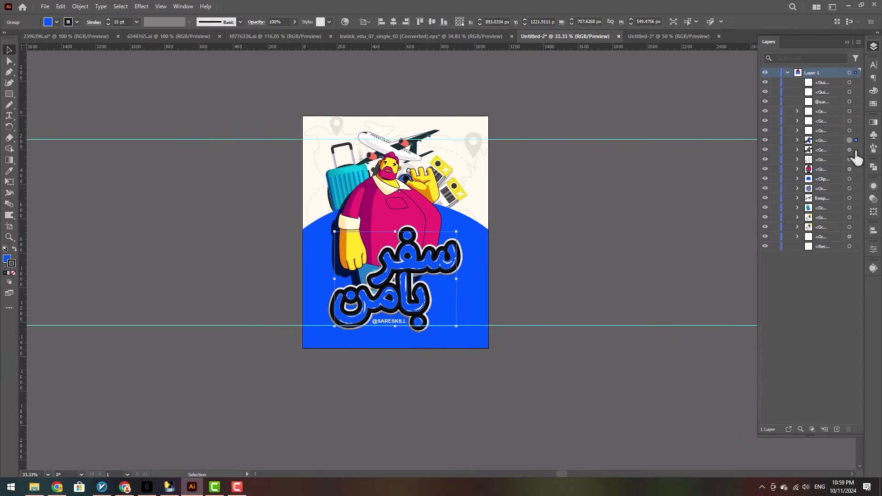
pyautogui.keyDown('shift'); pyautogui.click(855, 150); pyautogui.keyUp('shift')
pyautogui.keyDown('shift'); pyautogui.click(856, 160); pyautogui.keyUp('shift')
pyautogui.moveTo(857, 161); pyautogui.dragTo(856, 121)
pyautogui.scroll(2, 427, 315)
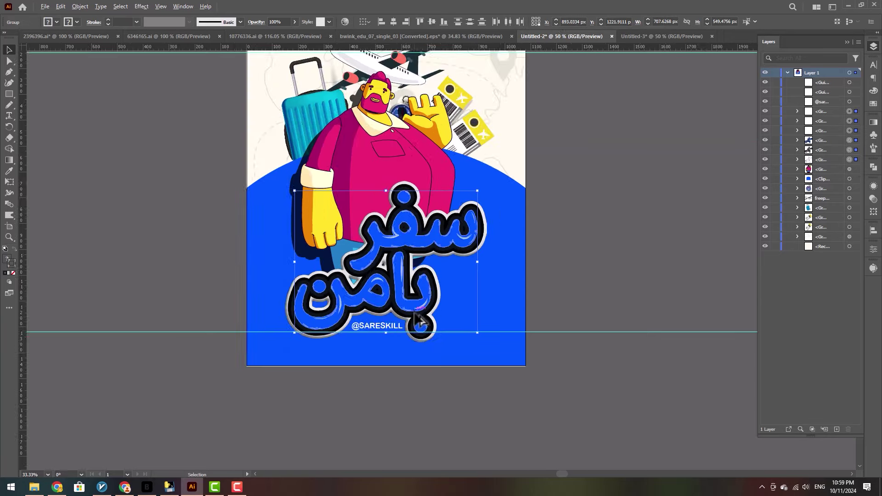
pyautogui.moveTo(415, 306); pyautogui.dragTo(417, 305)
pyautogui.moveTo(417, 300); pyautogui.dragTo(416, 296)
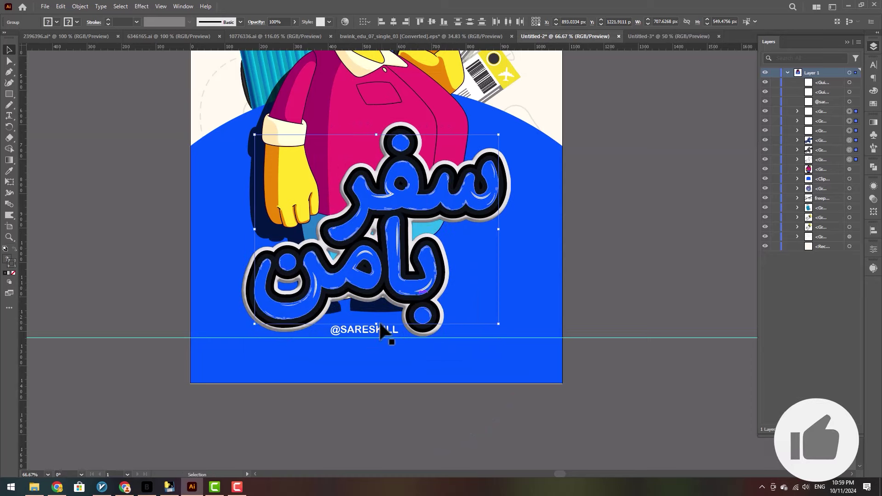
pyautogui.moveTo(368, 330); pyautogui.dragTo(366, 321)
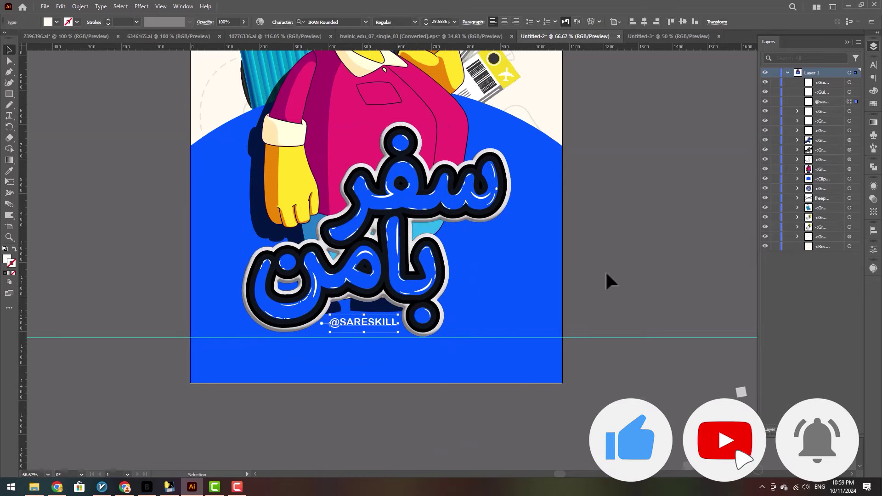
pyautogui.click(608, 276)
pyautogui.scroll(-2, 608, 277)
pyautogui.moveTo(558, 252); pyautogui.dragTo(488, 279)
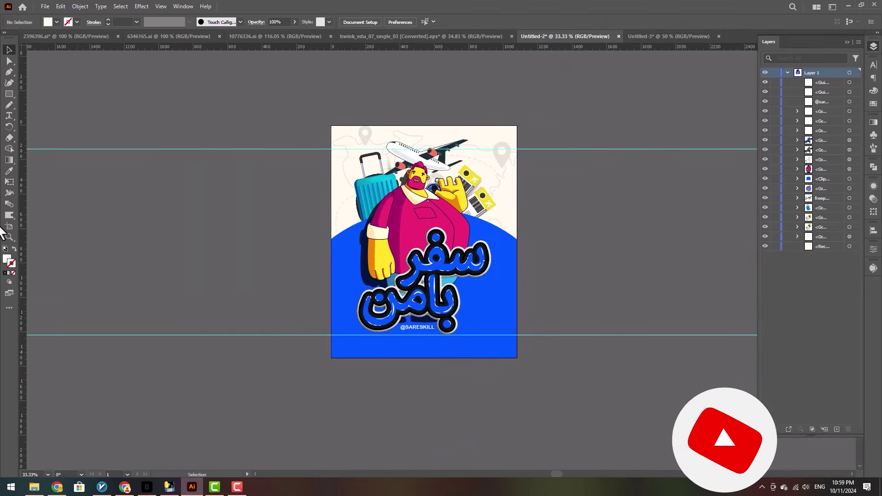
# Hide the two horizontal guides to review the whole poster, and show them again
pyautogui.click(431, 202)
pyautogui.scroll(1, 439, 195)
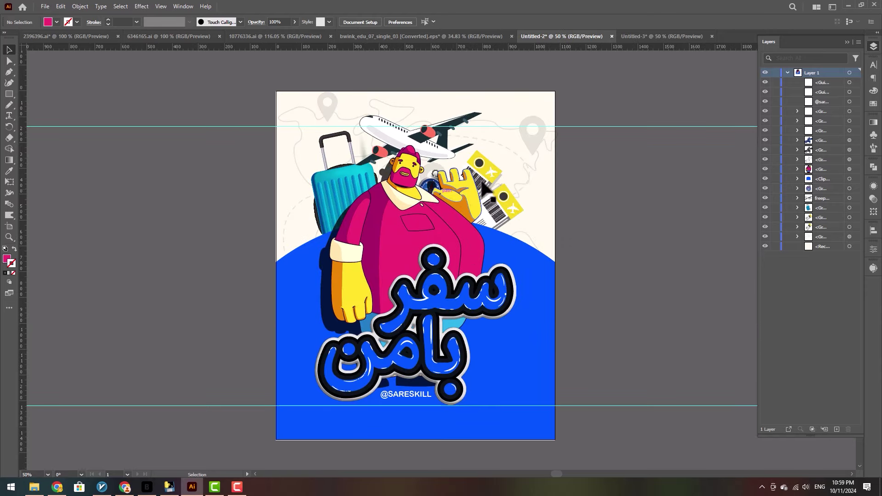
pyautogui.click(765, 92)
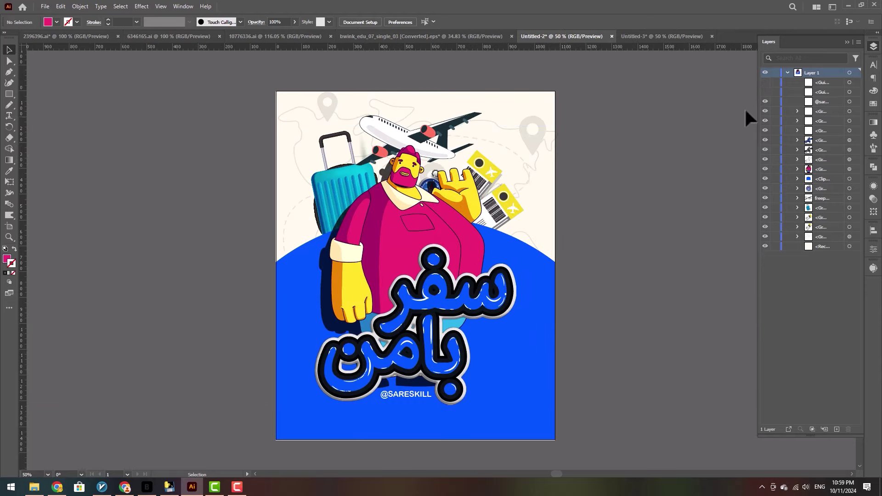
pyautogui.click(765, 83)
pyautogui.click(765, 92)
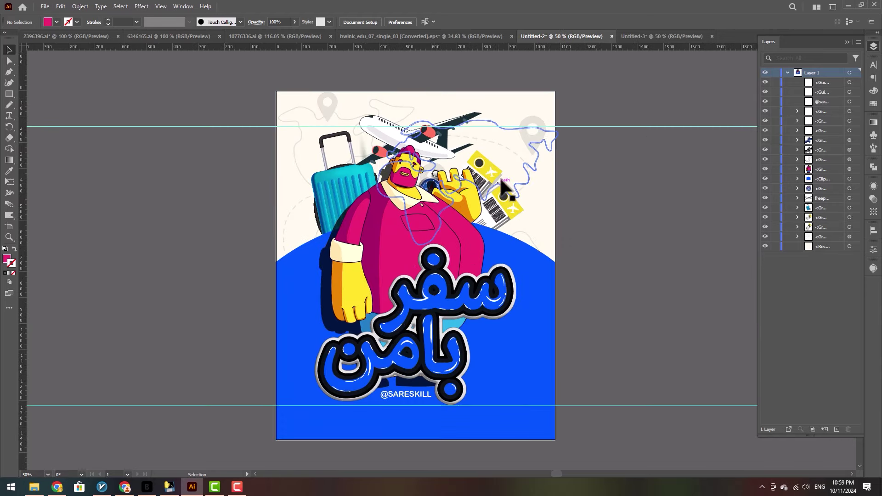